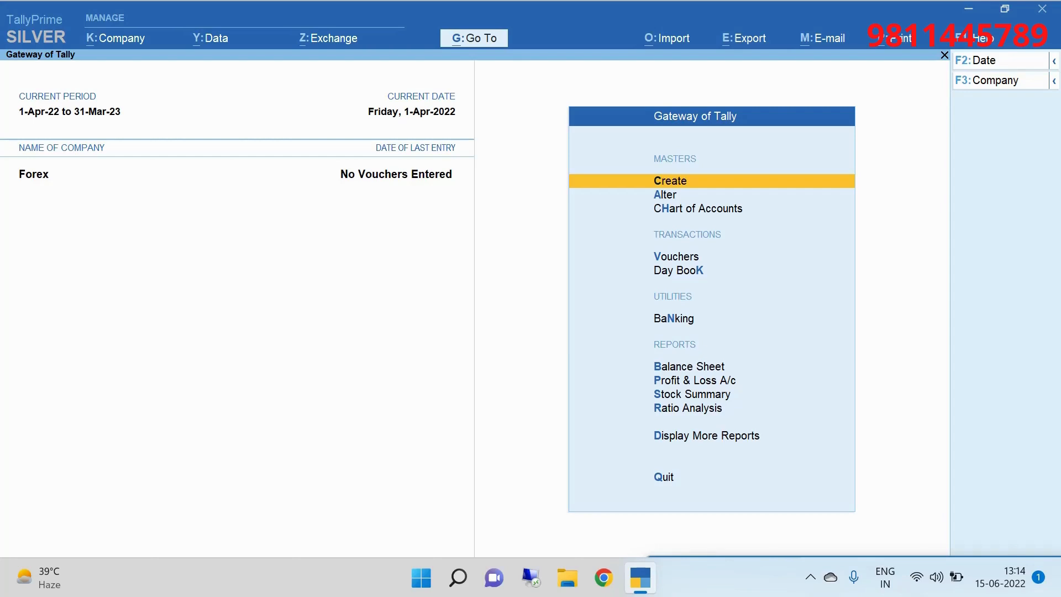
- Start a new currency master and enter $ as its symbol
key("Return")
key("Down")
key("Down")
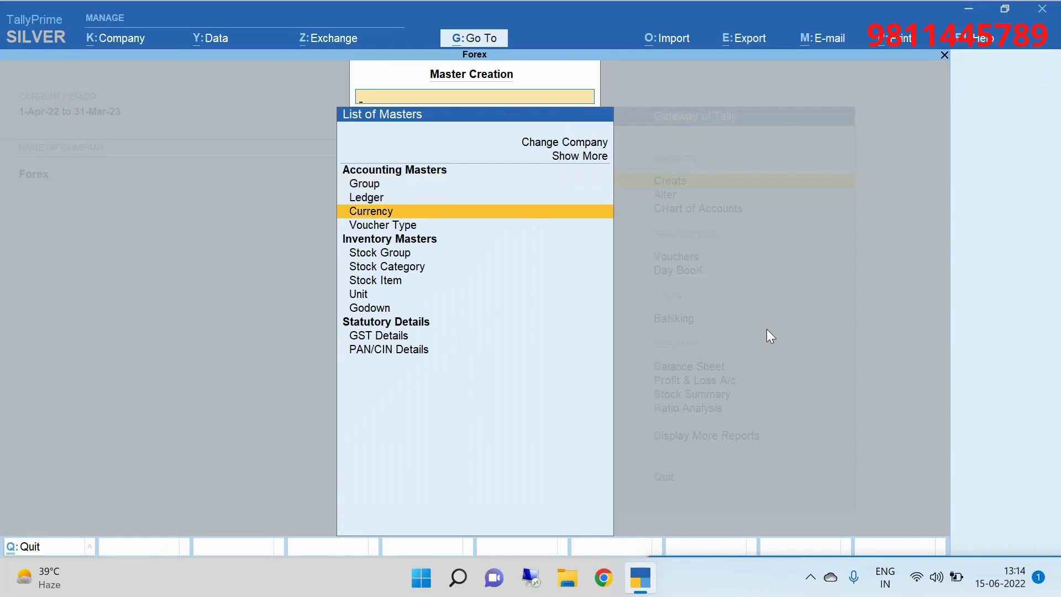
key("Return")
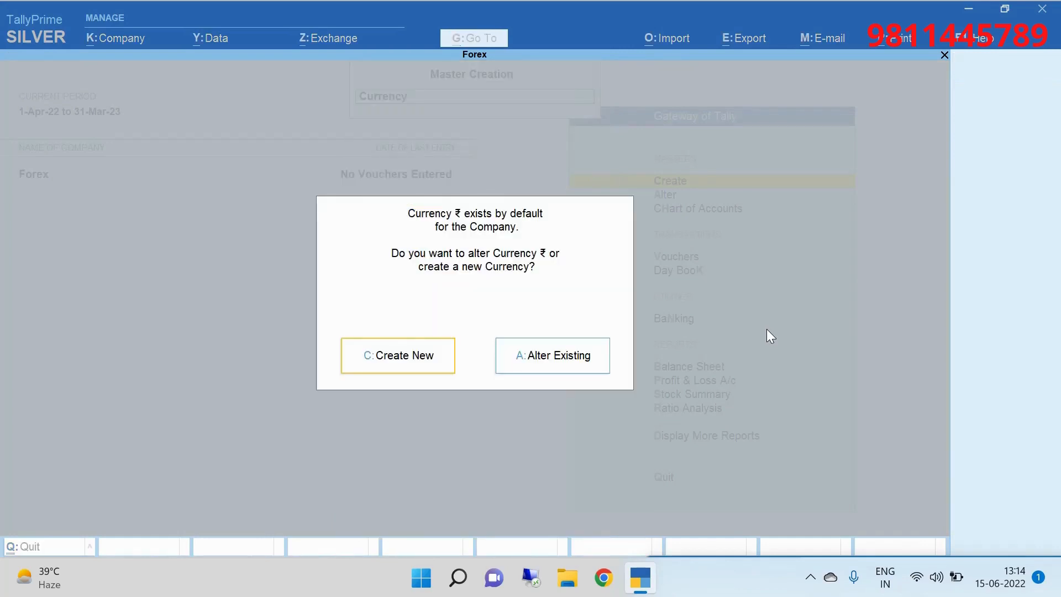
key("c")
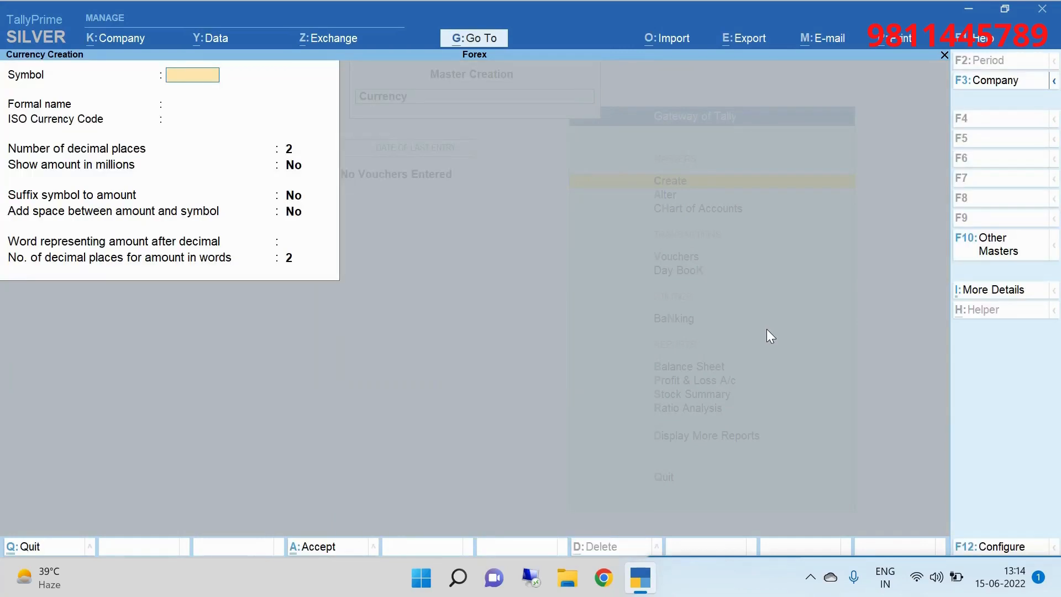
type("$")
key("Return")
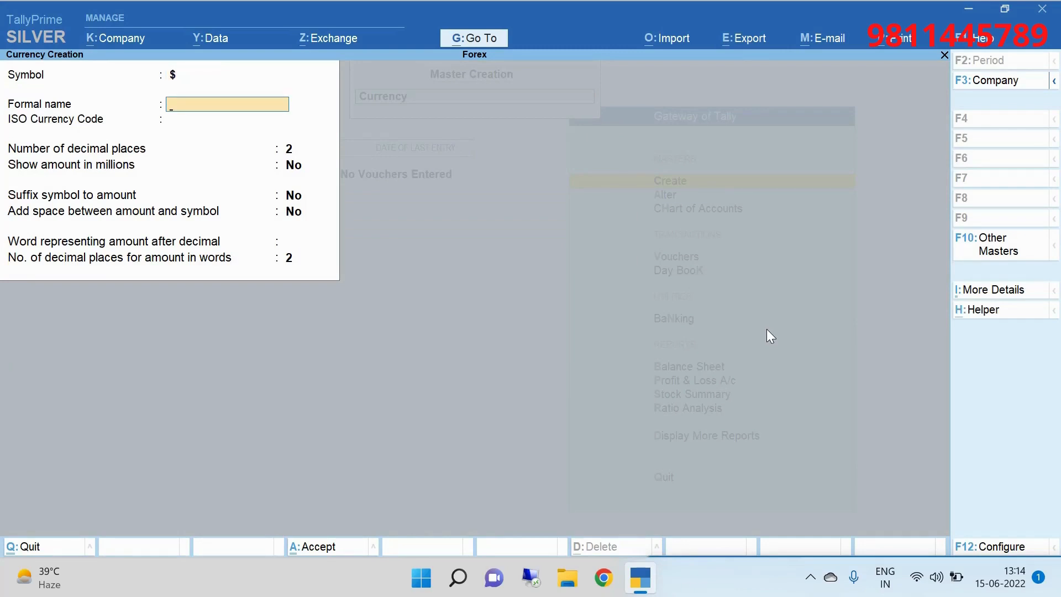
- Enter USD as the currency's formal name, keep the remaining defaults, save it, and leave currency creation
type("USD")
key("Return")
key("Return")
key("Return")
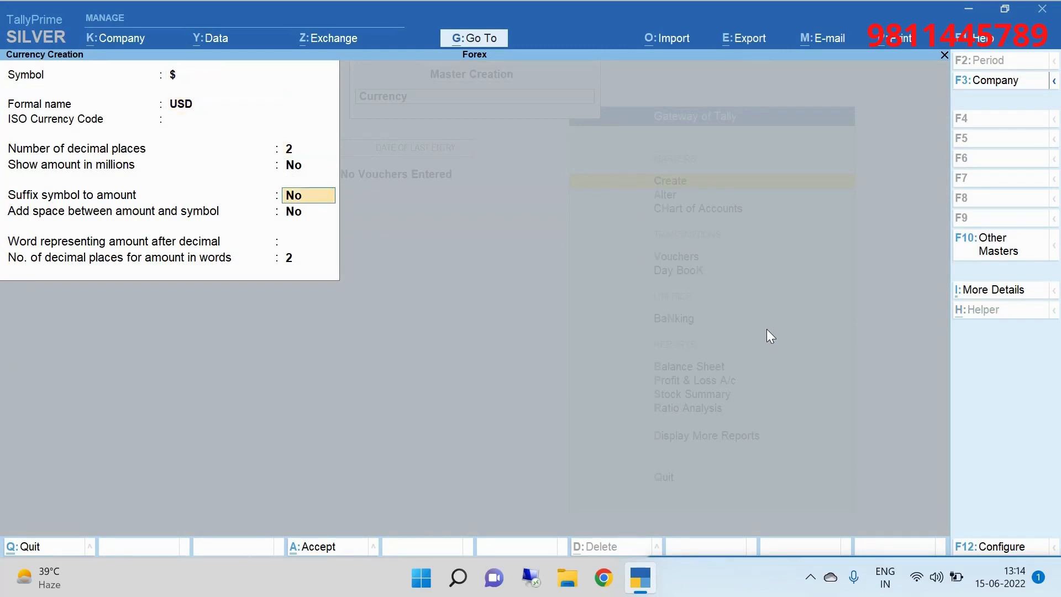
key("Return")
key("Return")
key("Return")
key("Return")
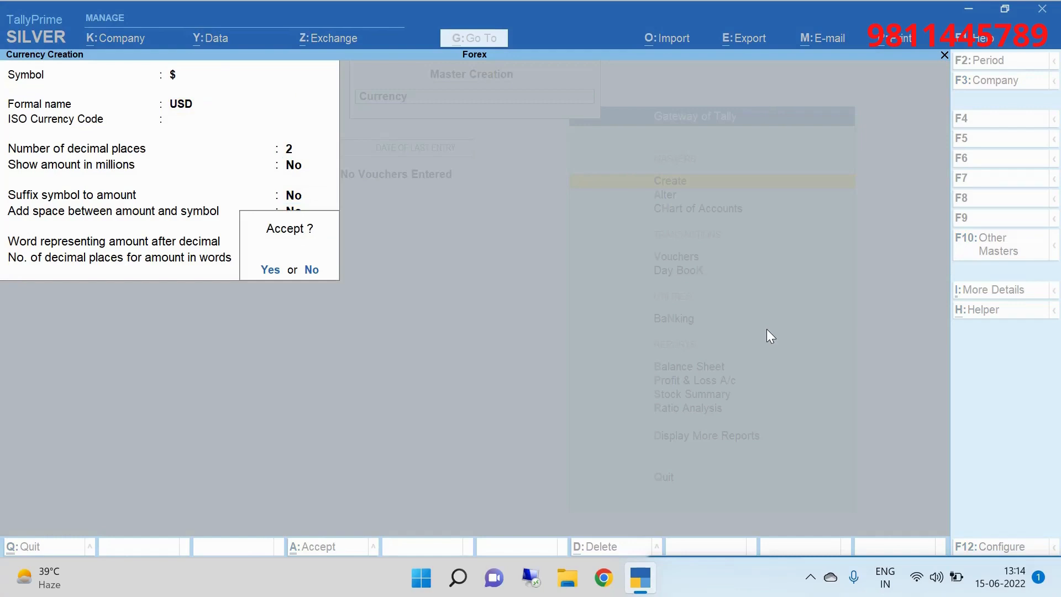
key("Return")
key("Escape")
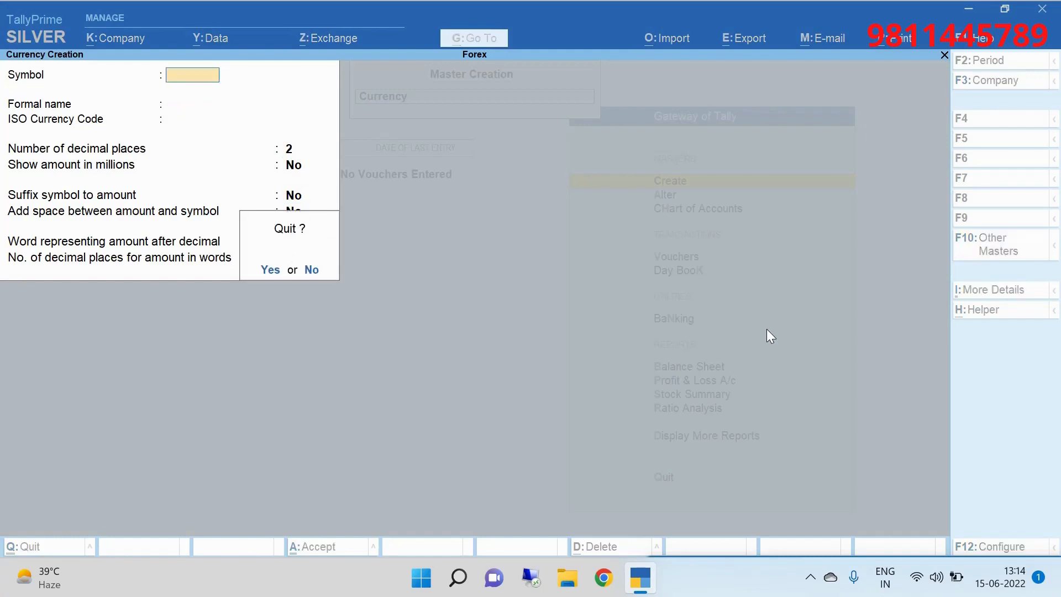
key("Return")
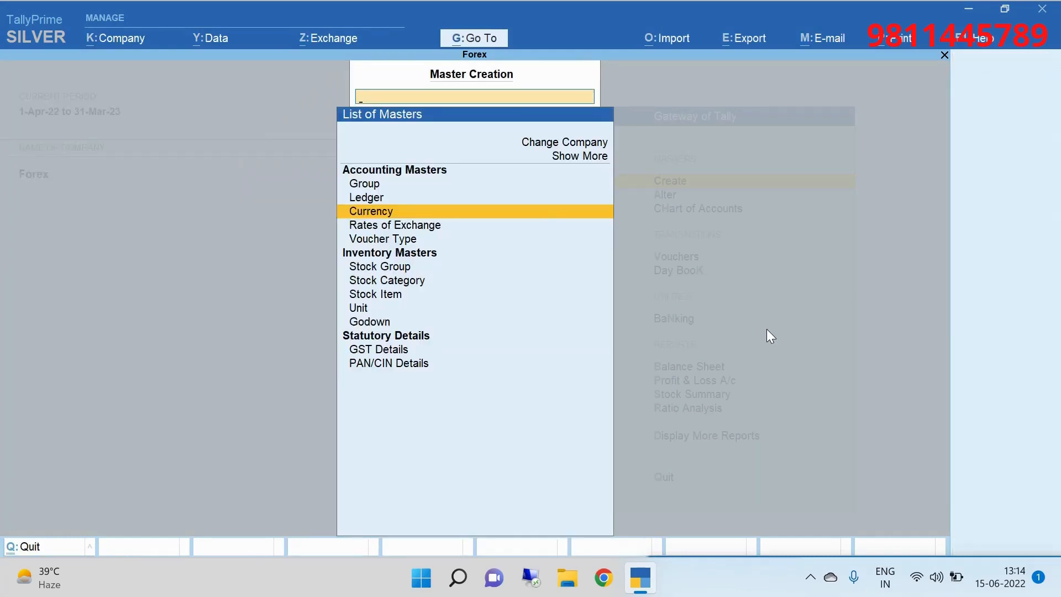
- Open the Customer International ledger for alteration
key("Escape")
key("Down")
key("Return")
key("Down")
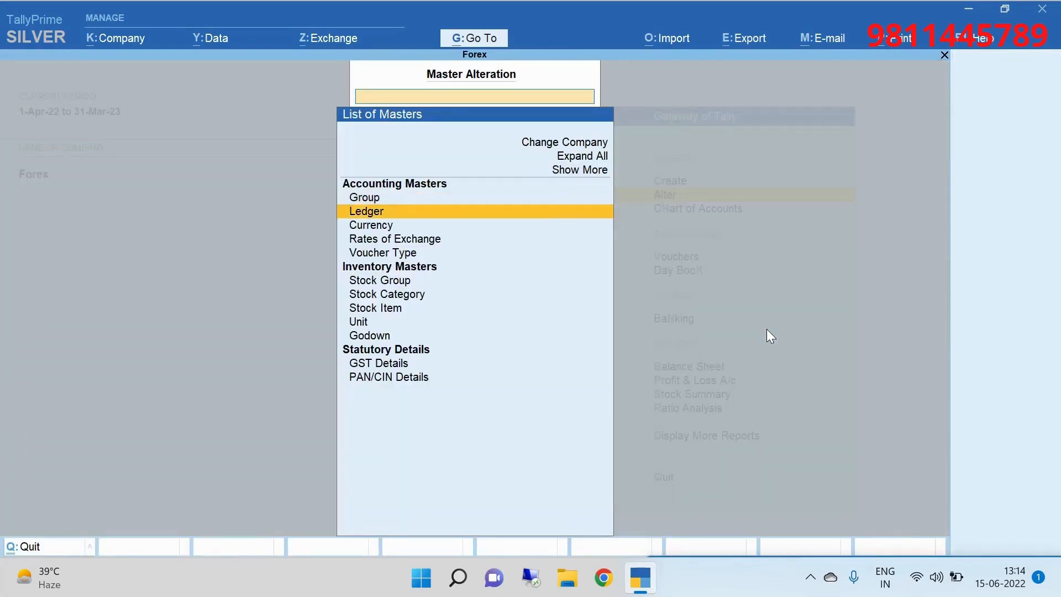
key("Down")
key("Up")
key("Return")
key("Down")
key("Down")
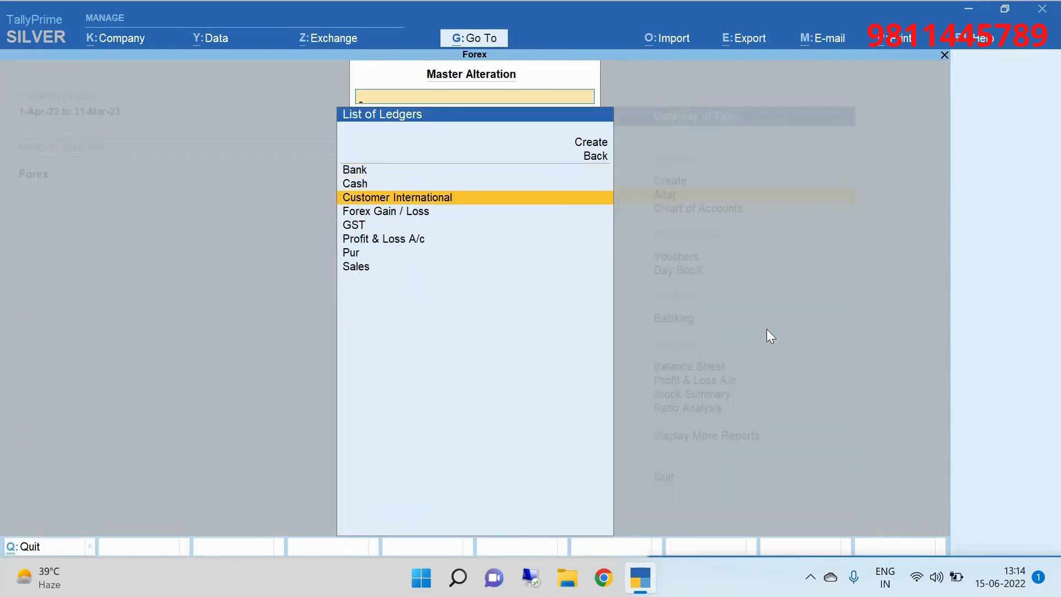
key("Return")
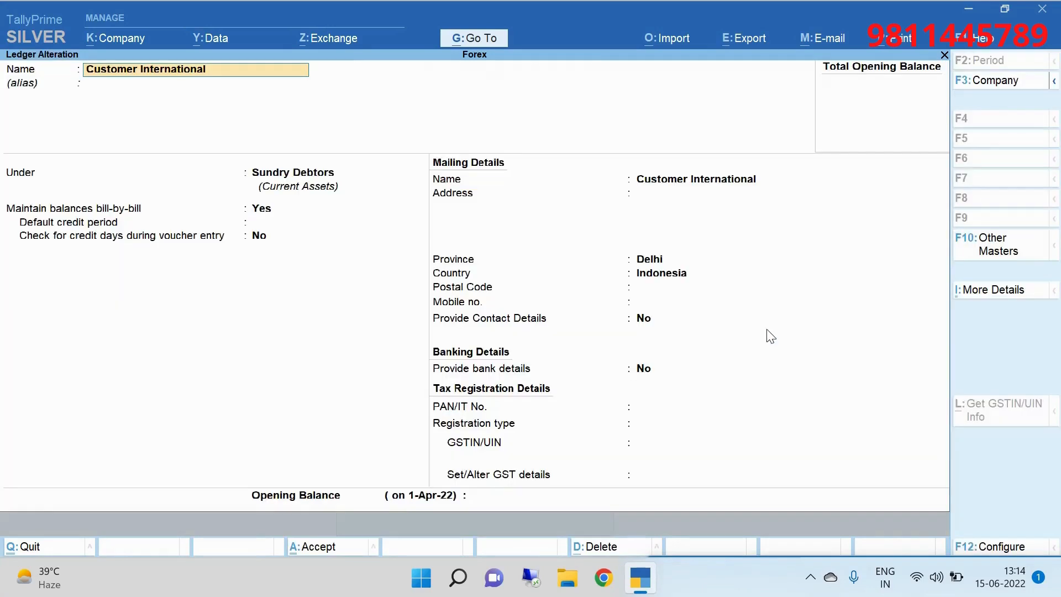
- Set the province in the customer ledger's mailing details to Calabarzon
key("Return")
key("Return")
key("Return")
key("Return")
key("Return")
key("Return")
key("Return")
key("Return")
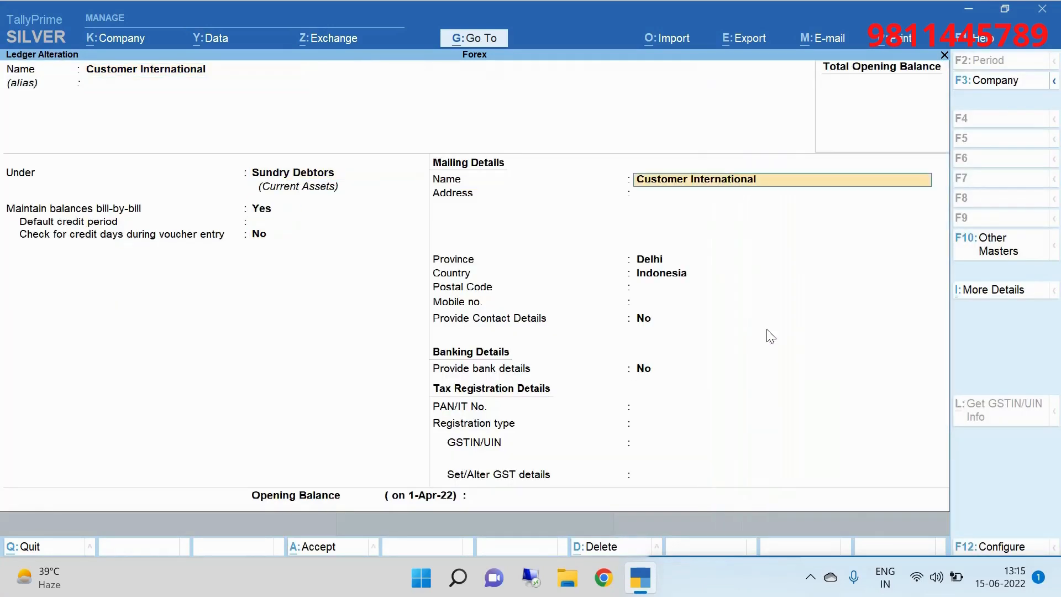
key("BackSpace")
key("BackSpace")
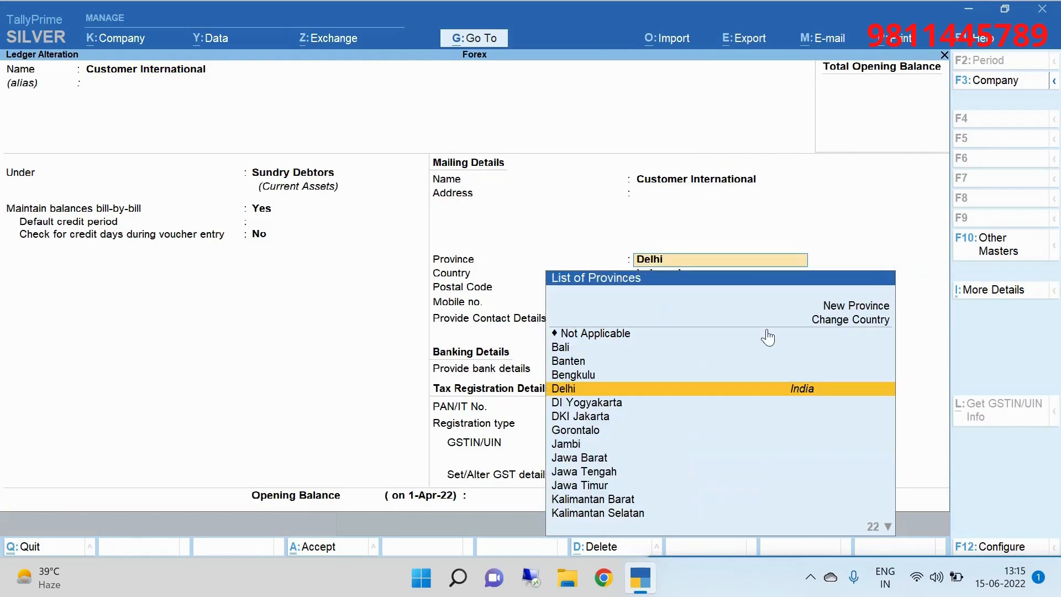
type("CALA")
key("Return")
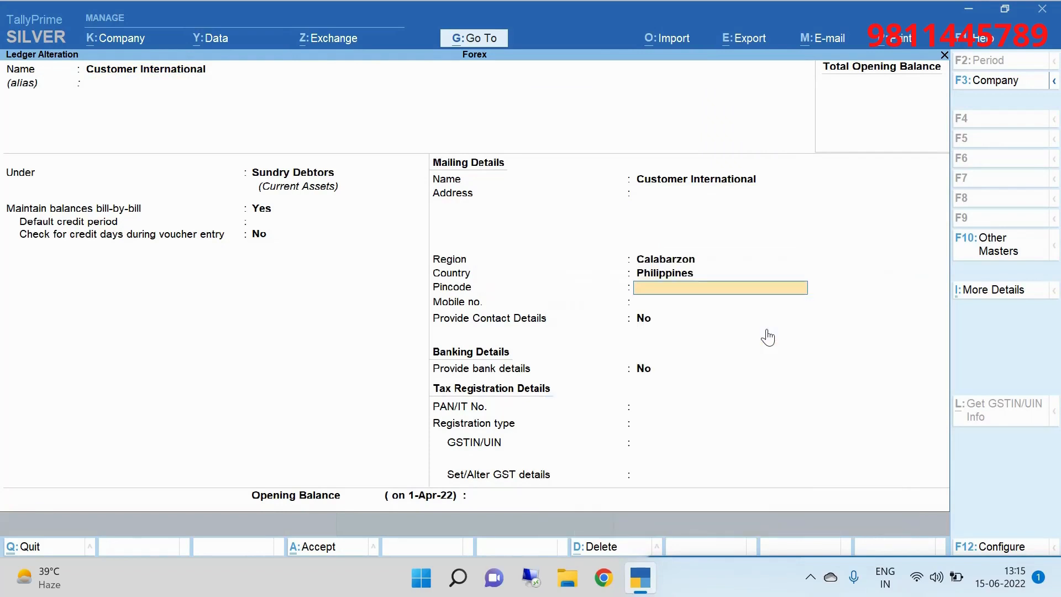
- Reset the customer's region to Not Applicable and set the country to United States of America
key("BackSpace")
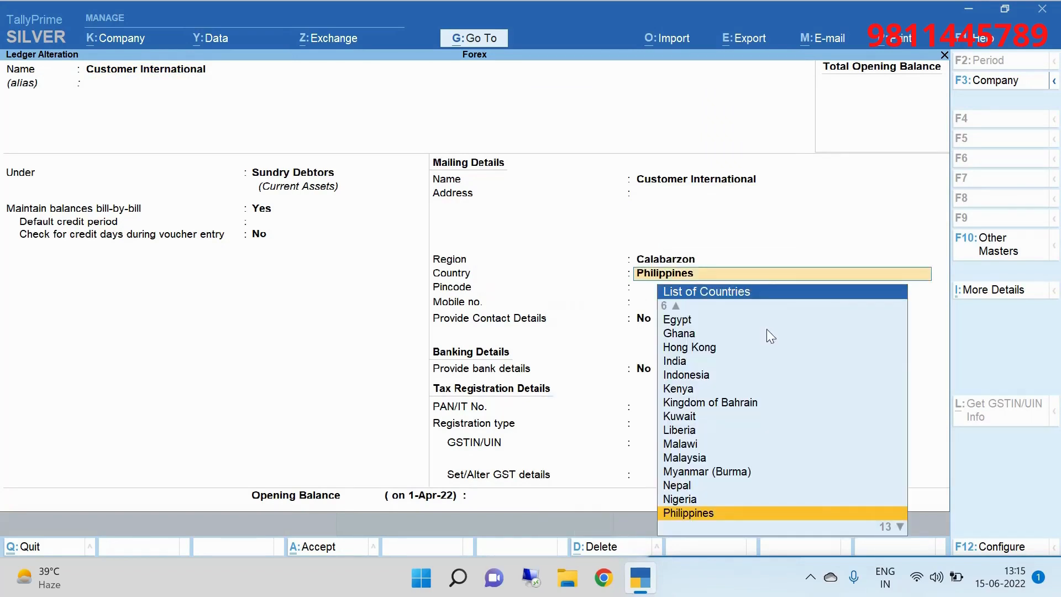
key("BackSpace")
type("CA")
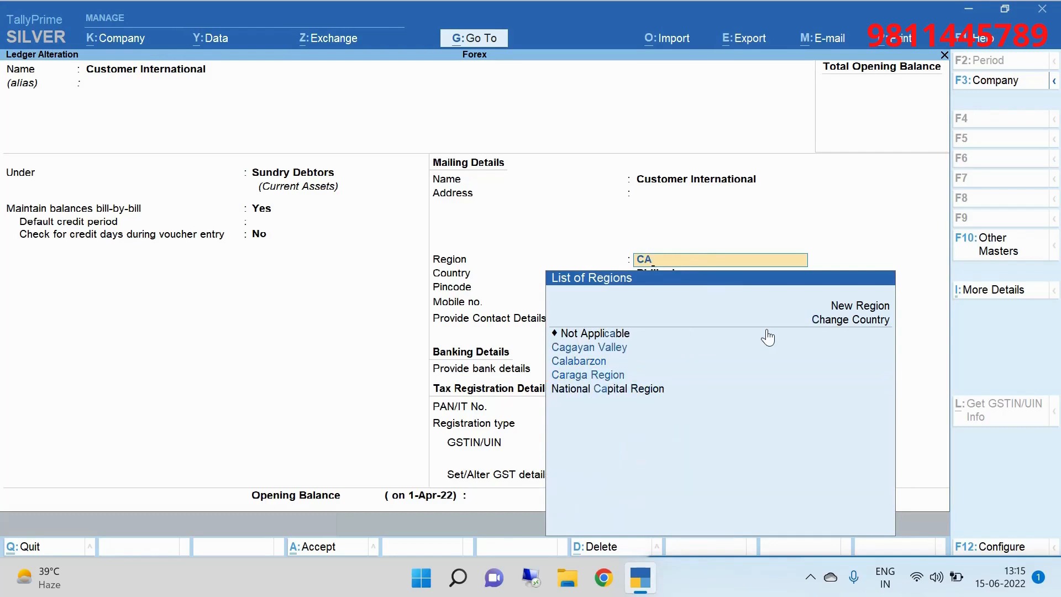
key("BackSpace")
key("BackSpace")
key("Return")
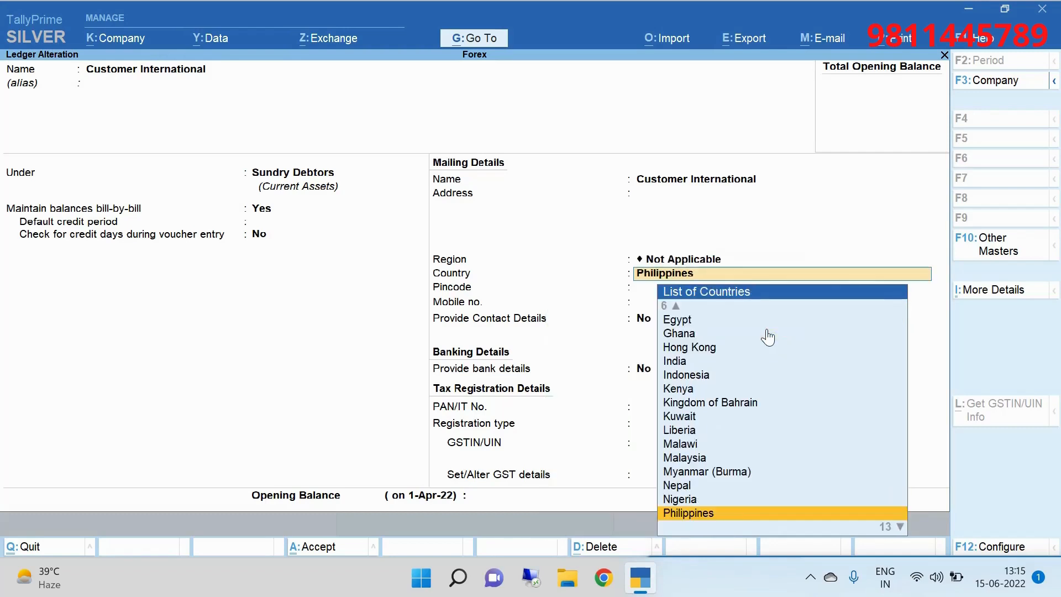
type("UNI")
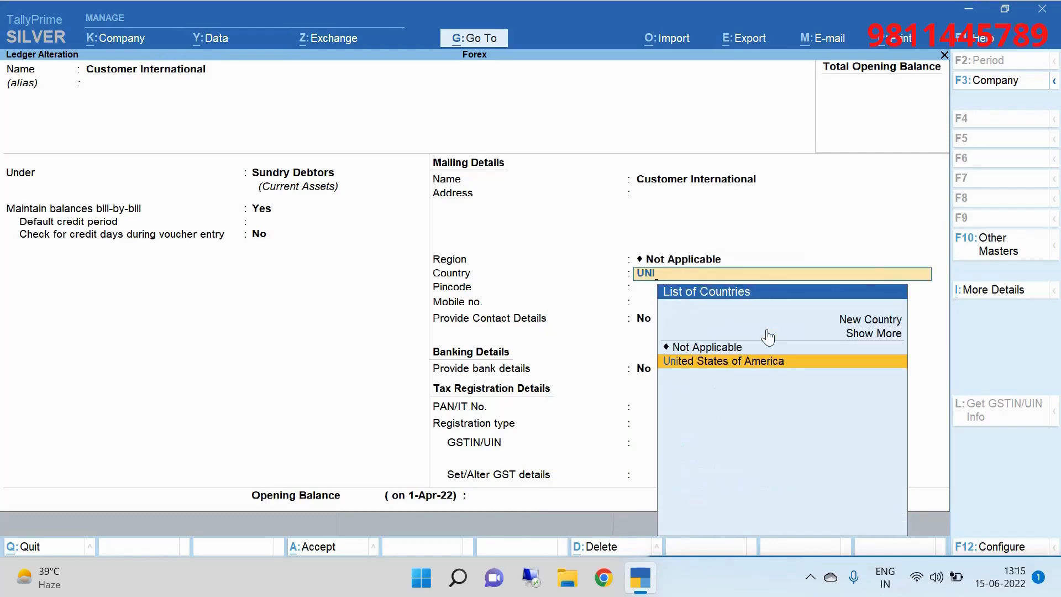
key("Return")
key("BackSpace")
key("BackSpace")
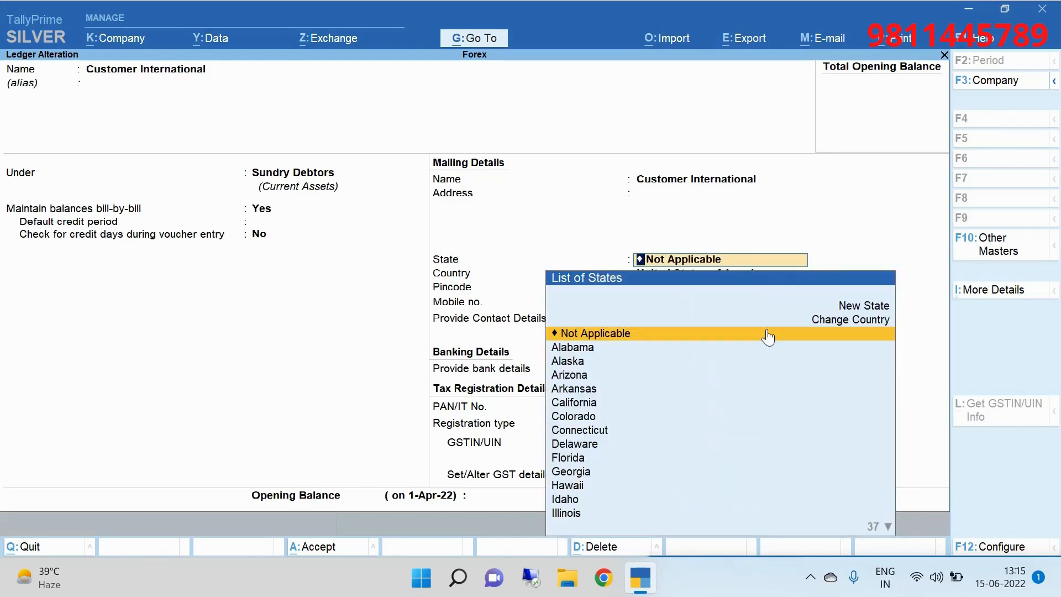
- Set the customer's state to California and save the altered ledger
type("CA")
key("Return")
key("Return")
key("Return")
key("Return")
key("Return")
key("Return")
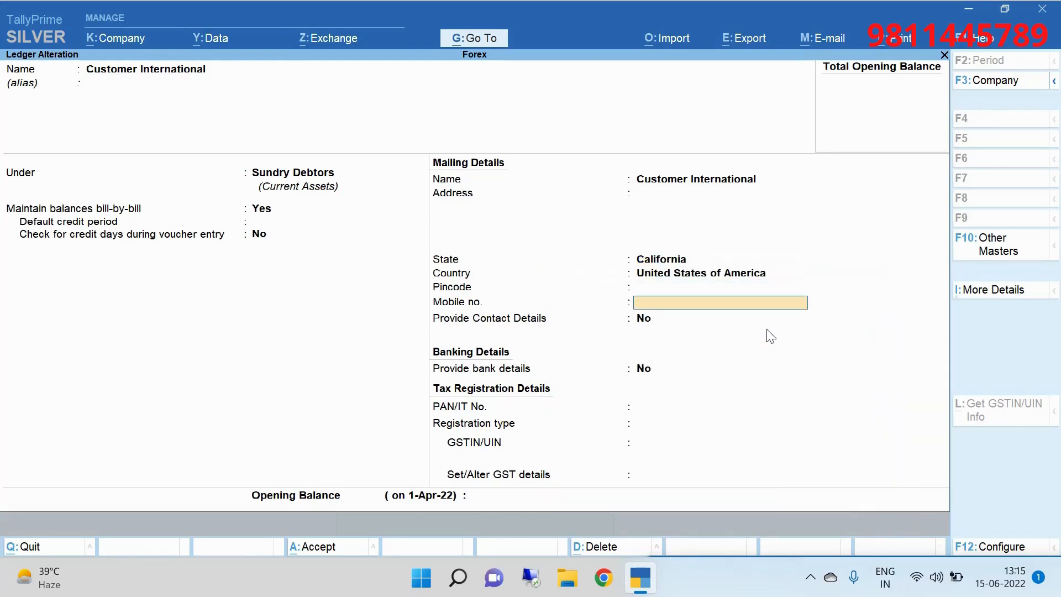
key("Return")
key("Return")
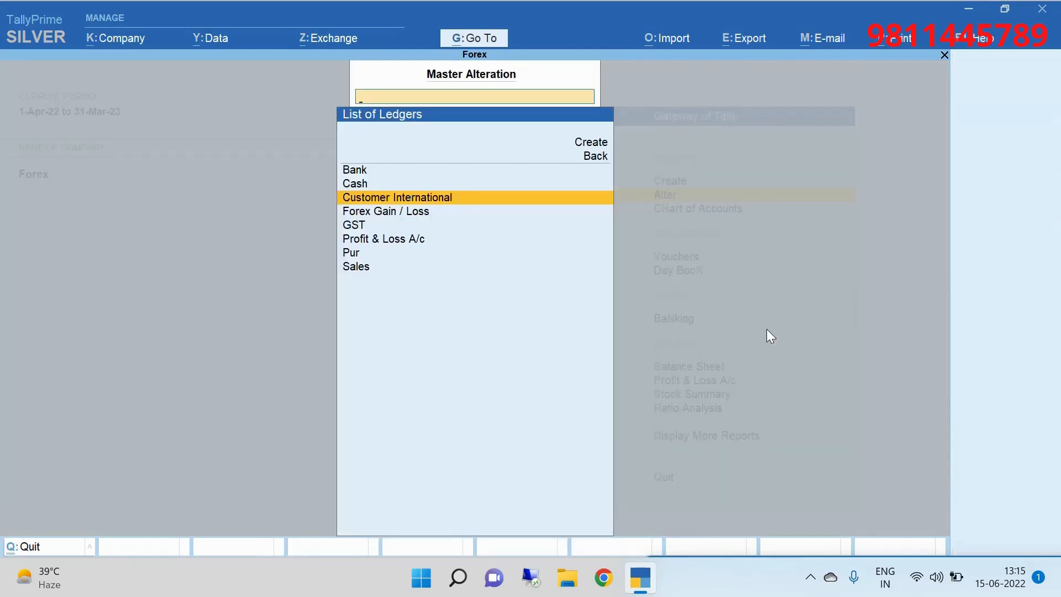
- Leave ledger alteration and open a new Purchase voucher
key("Escape")
key("Escape")
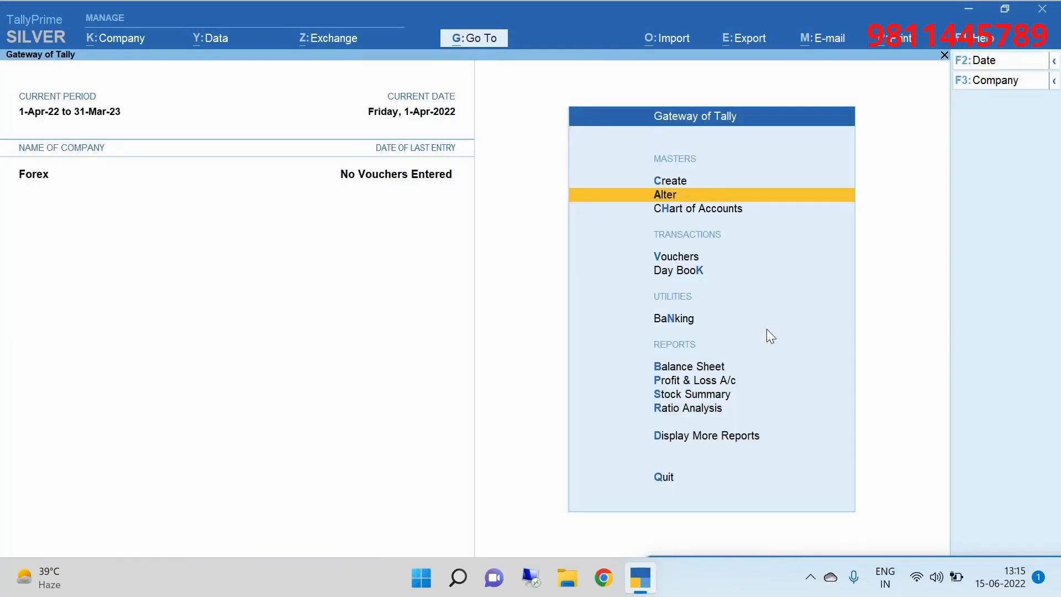
key("Up")
key("Down")
key("Down")
key("Down")
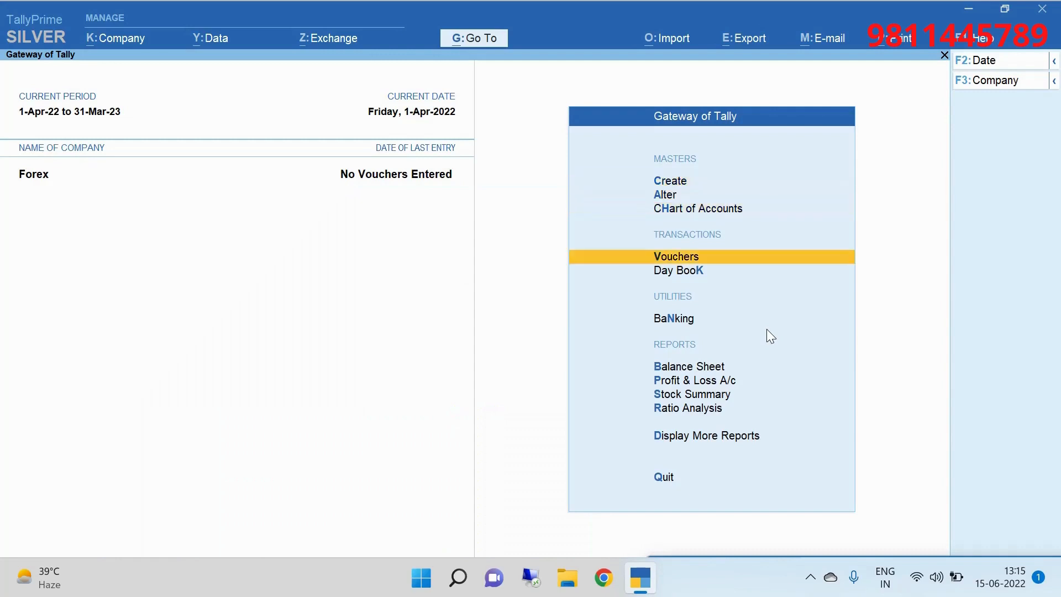
key("Return")
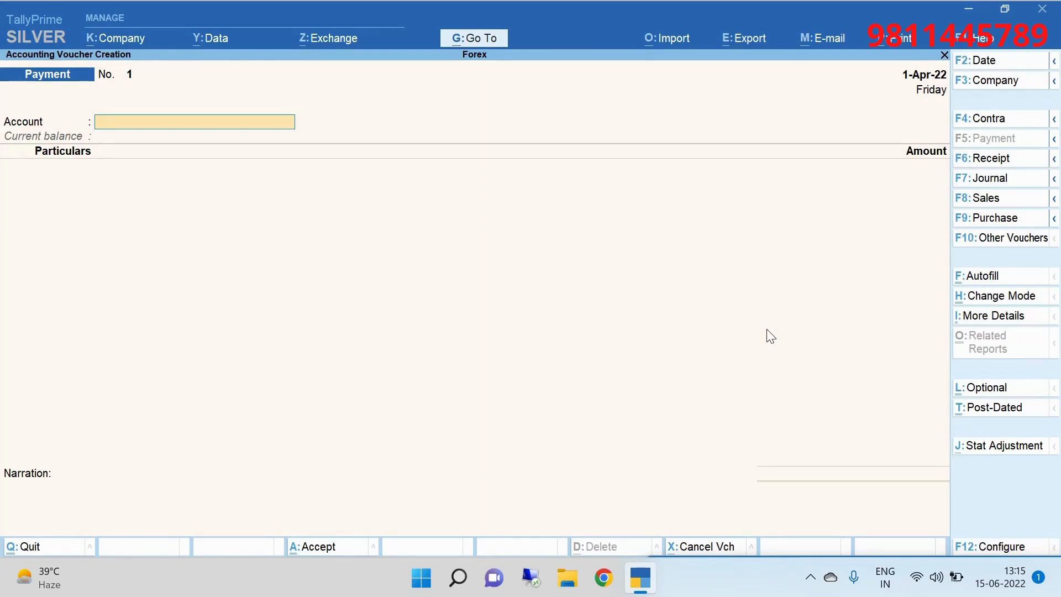
left_click(992, 221)
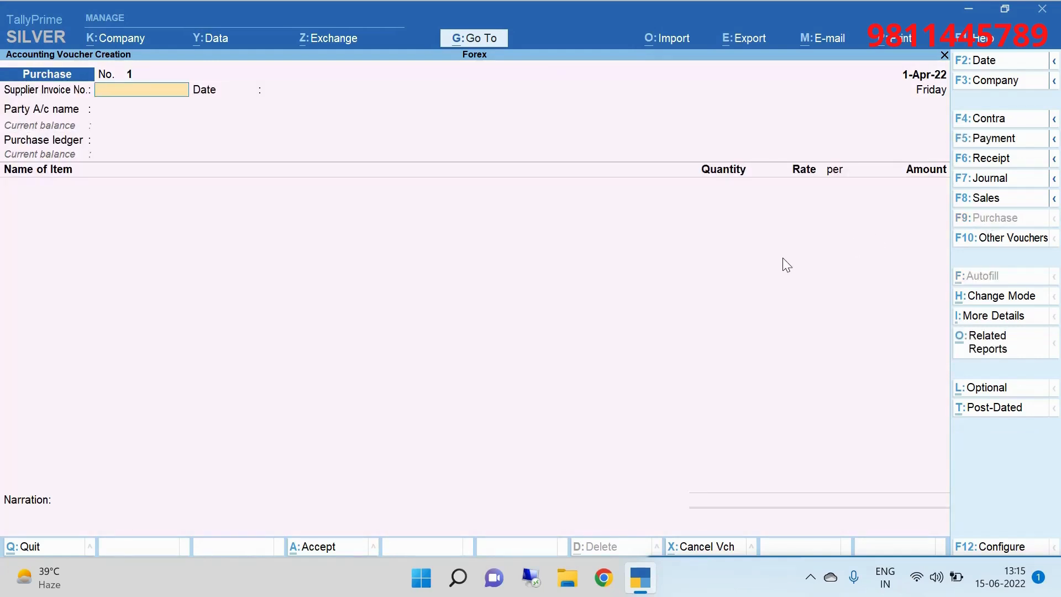
- Enter supplier invoice number 012, keep the date 1-Apr-22, and start a new ledger for the party account
type("012")
key("Return")
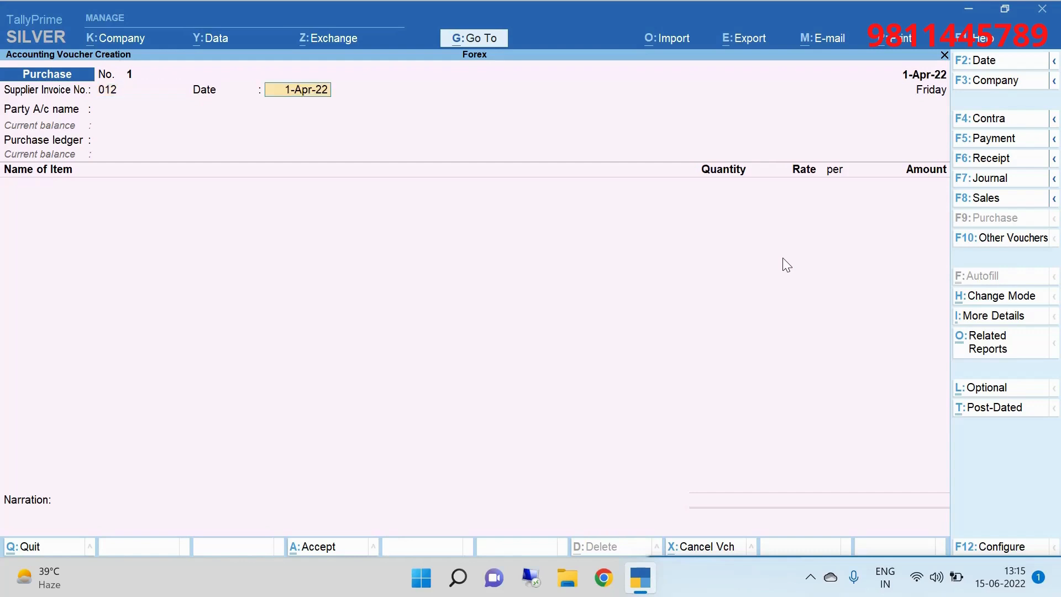
key("Return")
key("Down")
key("Down")
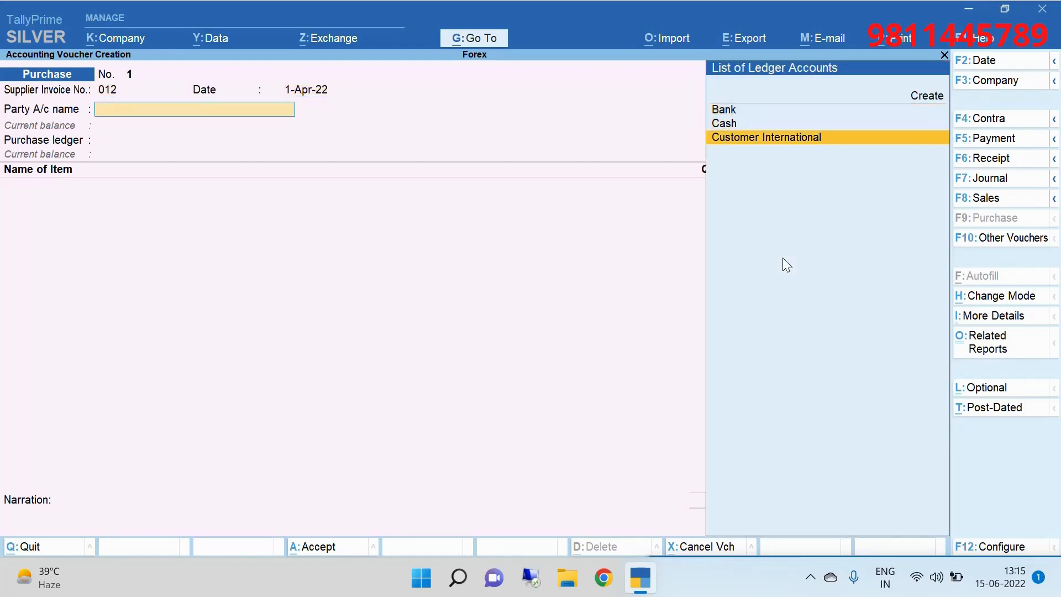
key("Up")
key("Up")
key("Up")
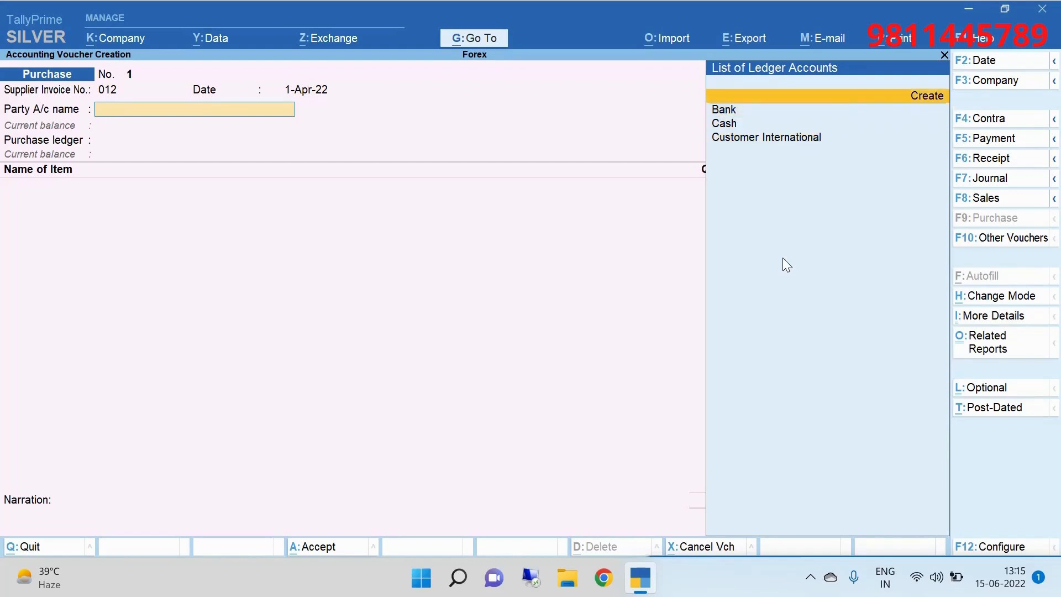
key("Return")
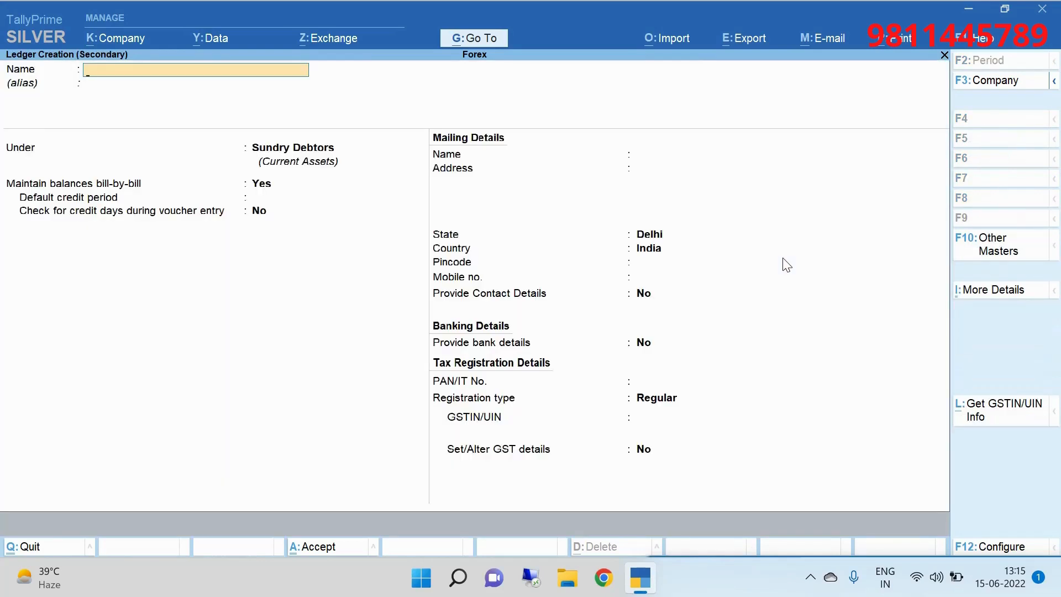
- Name the new party ledger INTERNATIONAL and place it under Sundry Creditors with bill-by-bill balances kept on
type("INTERNATIO")
key("BackSpace")
key("BackSpace")
key("BackSpace")
type("TIONAL")
key("Return")
key("Return")
type("SU")
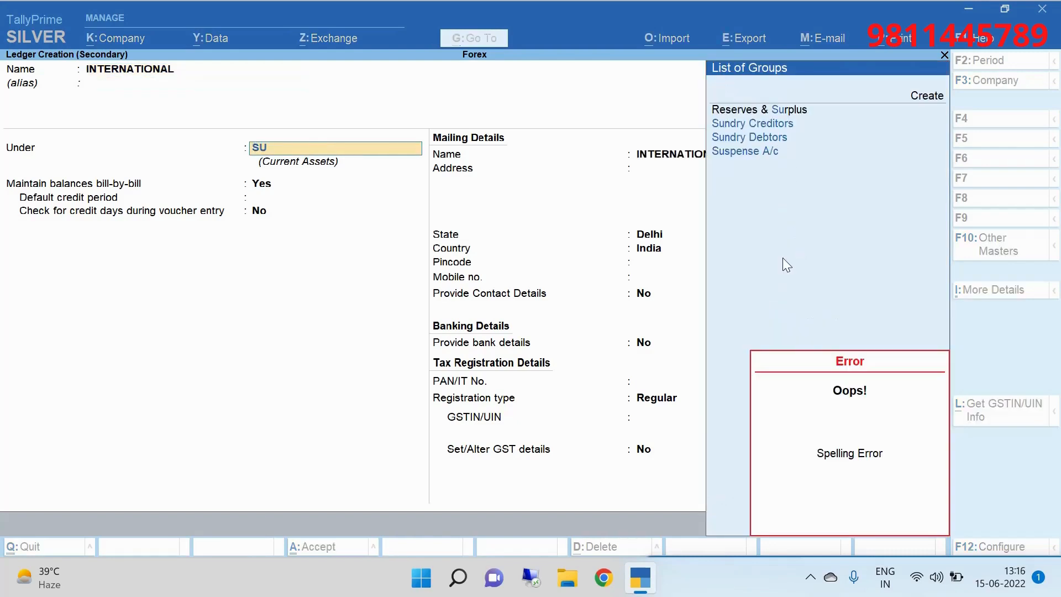
key("Up")
key("Return")
key("Return")
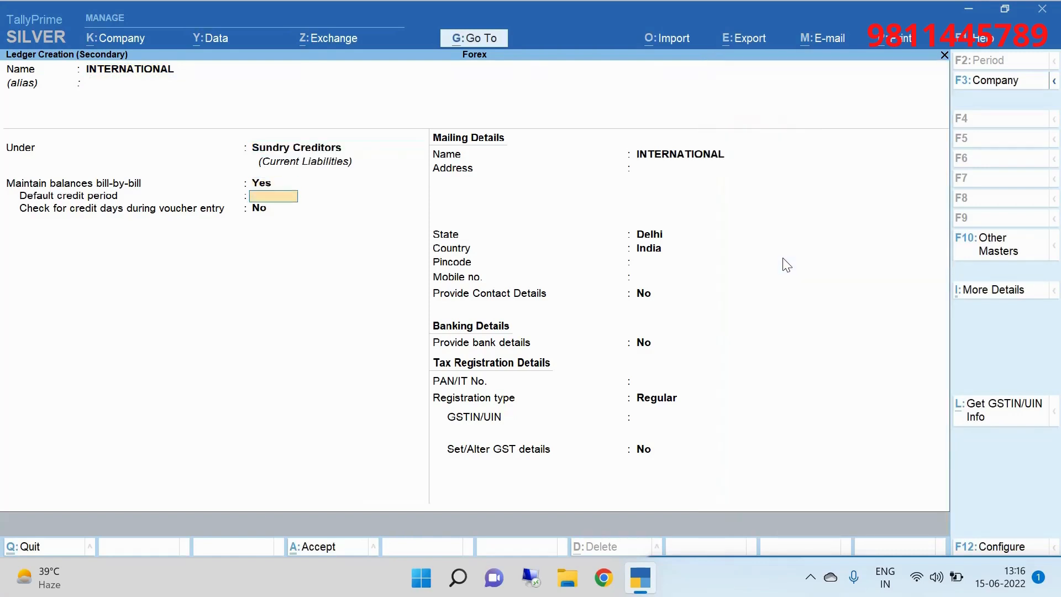
- Set the supplier's state to California, United States of America, and save the new ledger
key("Return")
key("Return")
key("Return")
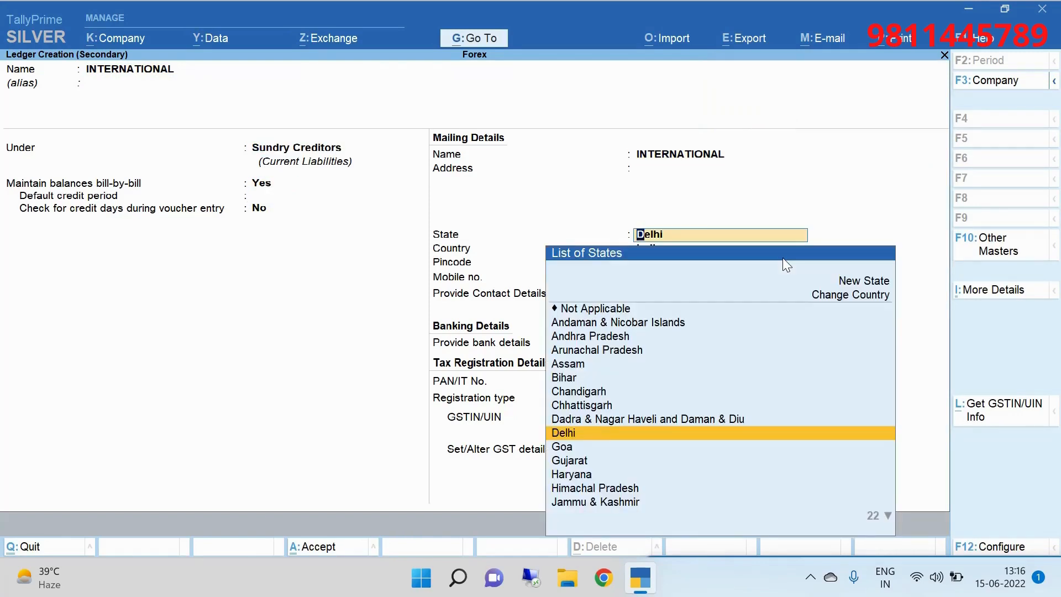
type("CALA")
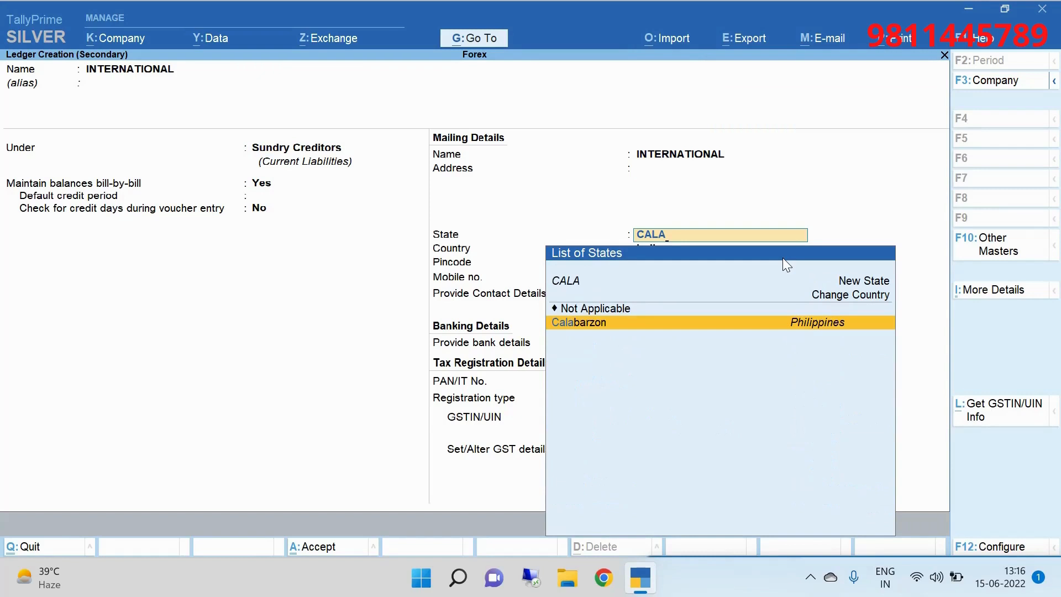
key("BackSpace")
key("Down")
key("Down")
key("Return")
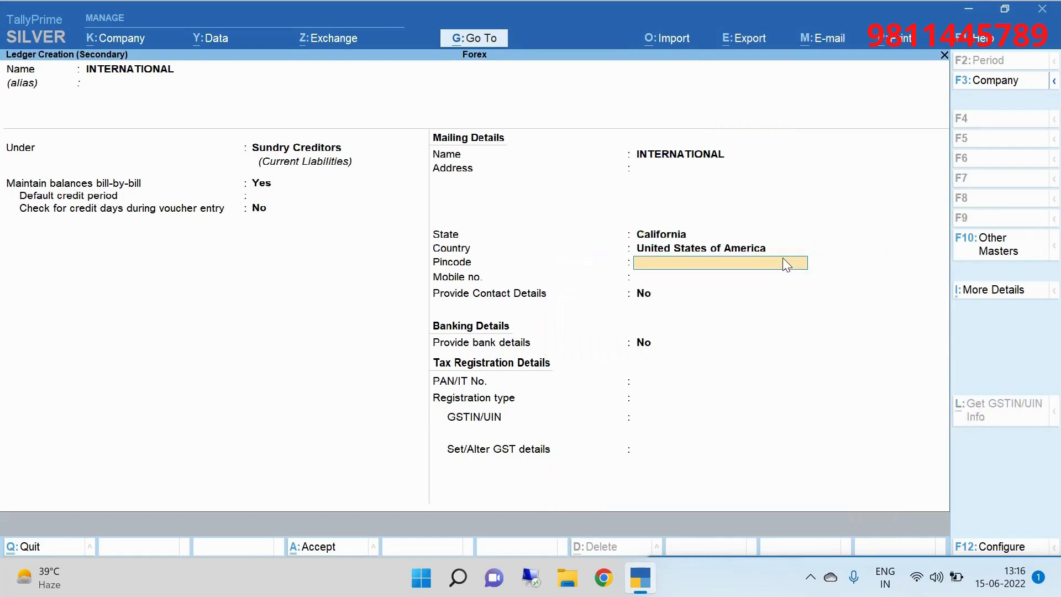
key("Return")
key("ctrl+a")
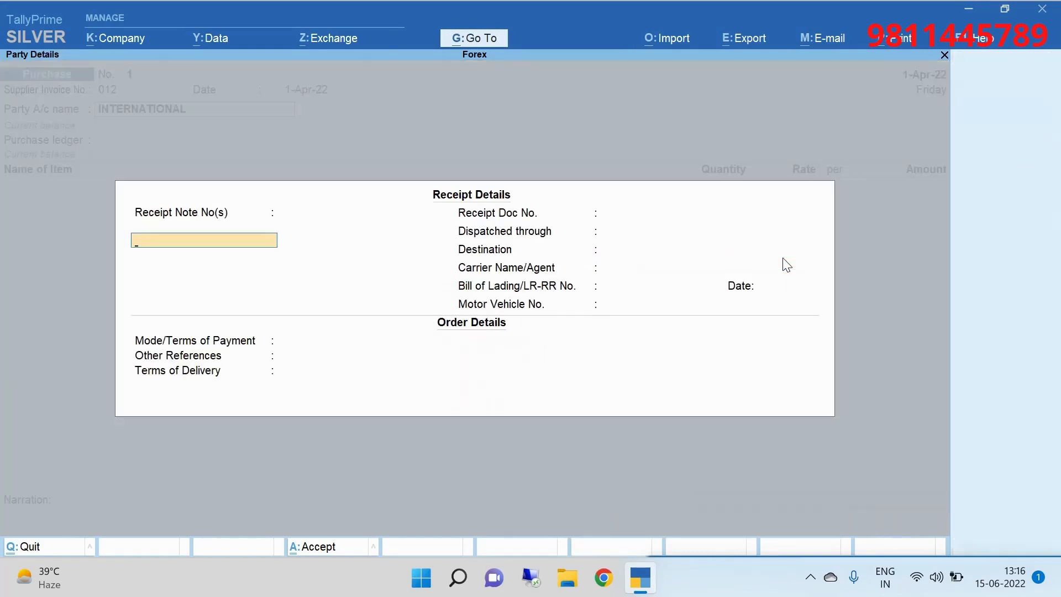
- Leave the receipt and order details blank and continue to the supplier's party details
key("Return")
key("Return")
key("Return")
key("Return")
key("Return")
key("Return")
key("Return")
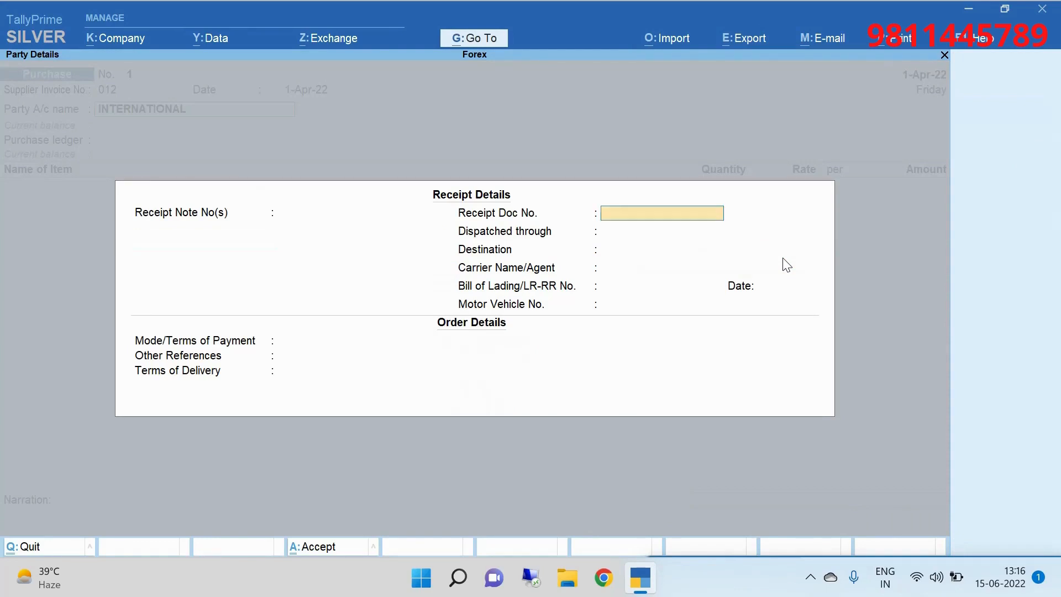
key("Return")
key("Return")
key("Return")
key("Return")
key("Return")
key("Return")
key("Return")
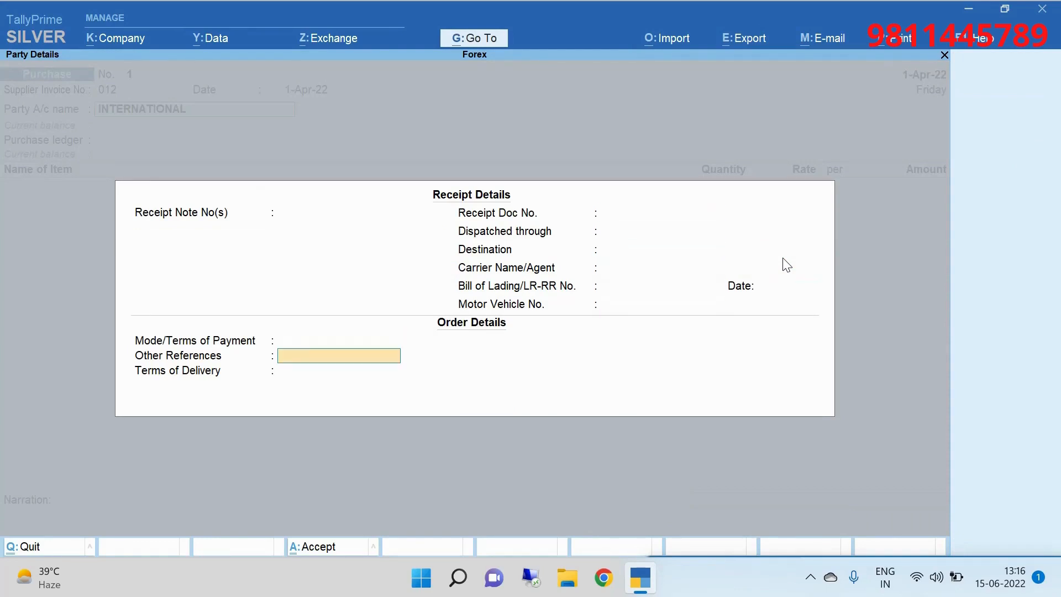
key("Return")
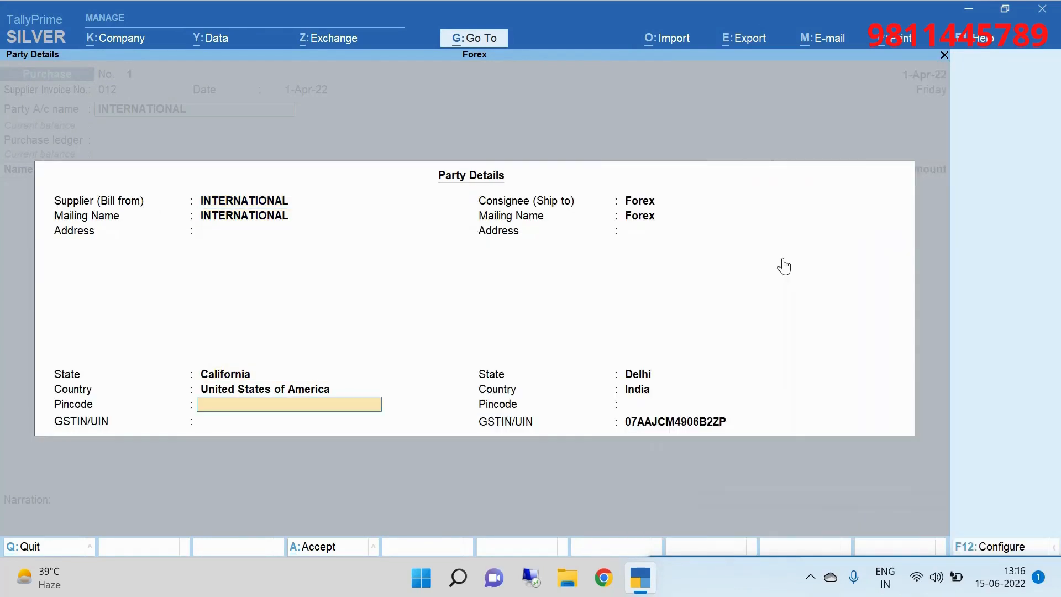
- Turn off separate buyer and consignee details in the party details configuration, and accept the party details
key("F12")
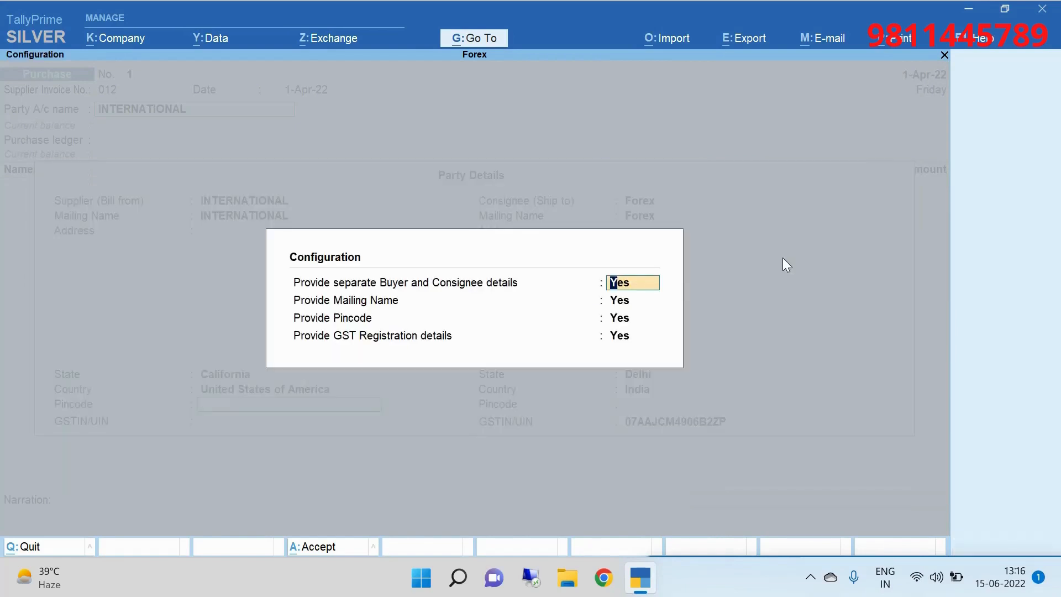
key("n")
key("ctrl+a")
key("ctrl+a")
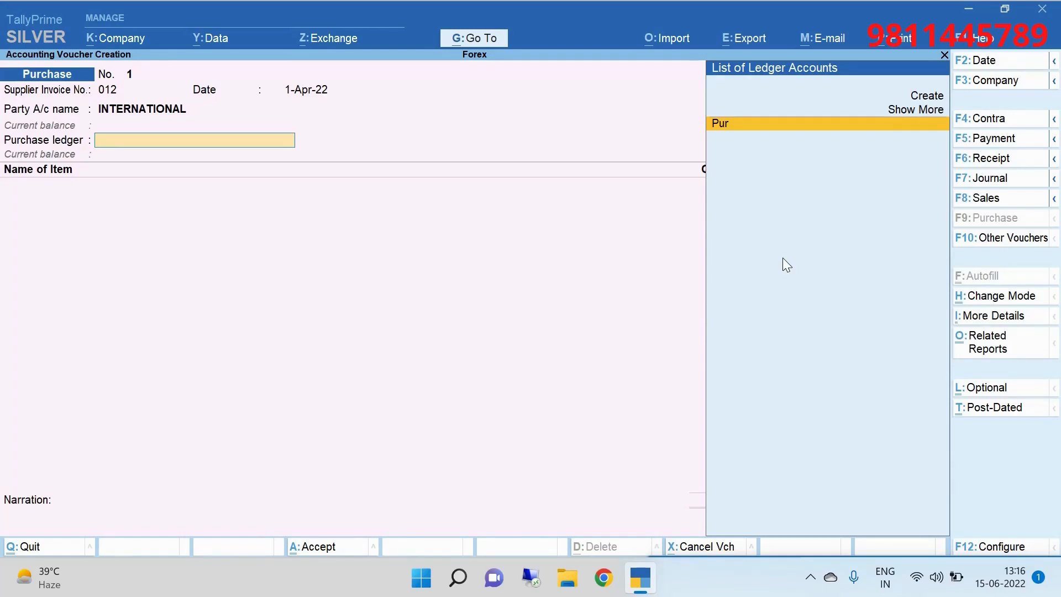
- Select Pur as the purchase ledger and add Item 1 with a quantity of 100 pcs and no description
key("Return")
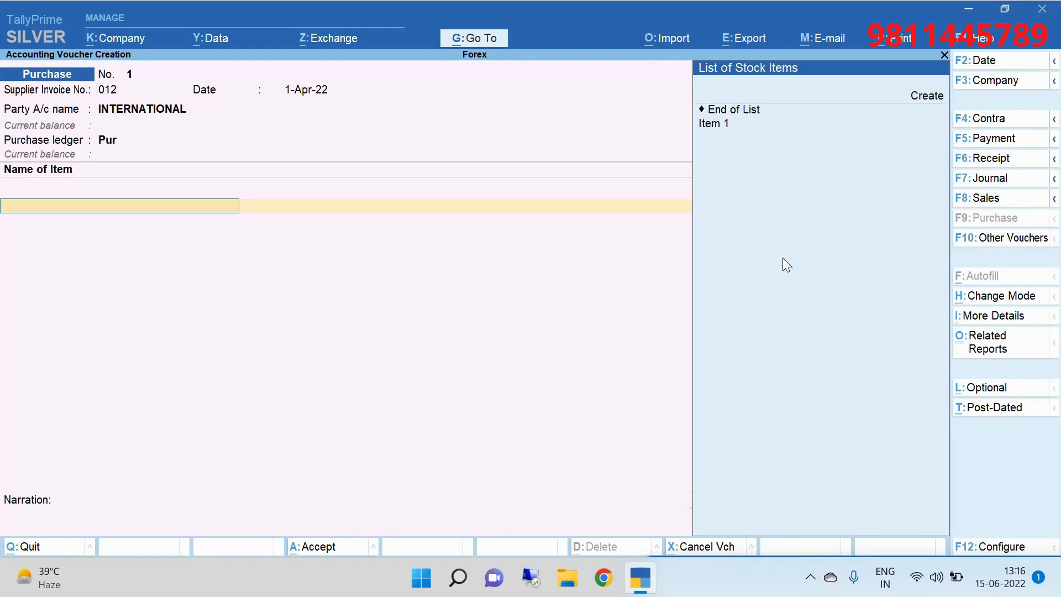
key("Down")
key("Down")
key("Down")
key("Return")
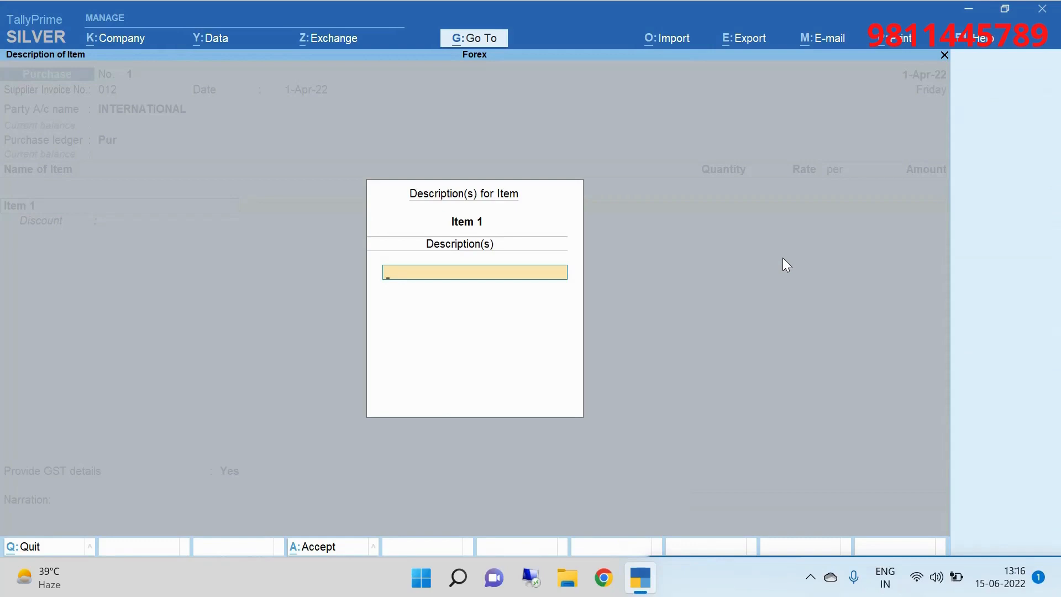
key("Return")
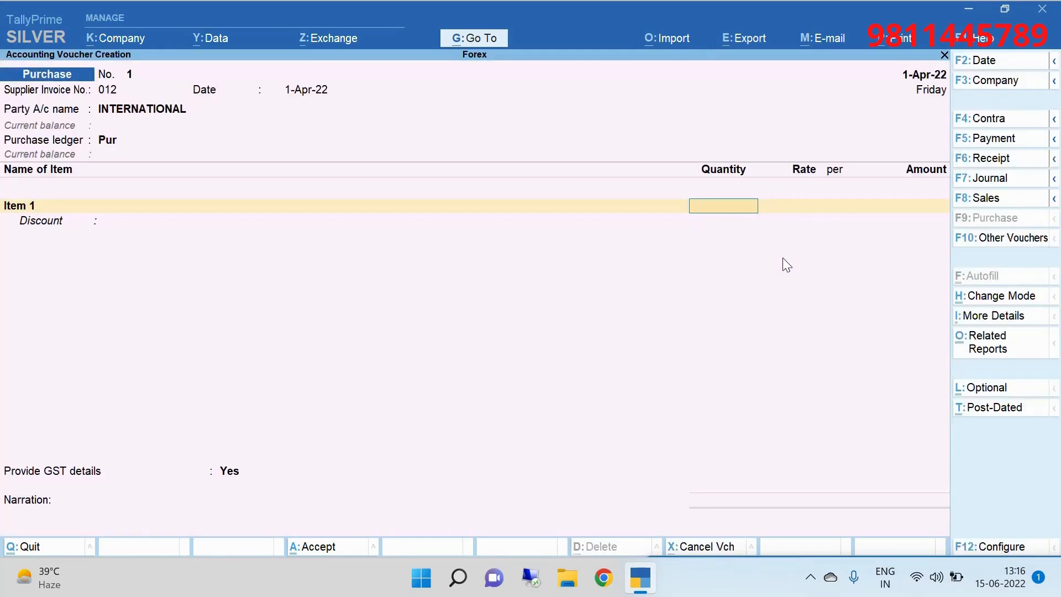
type("100")
key("Return")
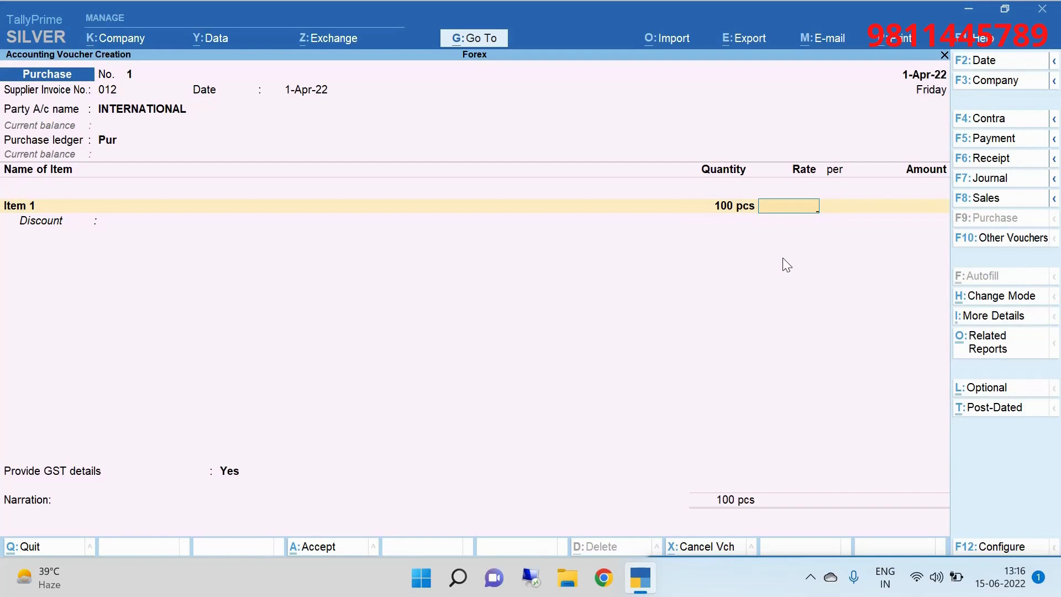
- Set Item 1's rate to $100 per piece at an exchange rate of ₹80/$
type("100$")
key("Return")
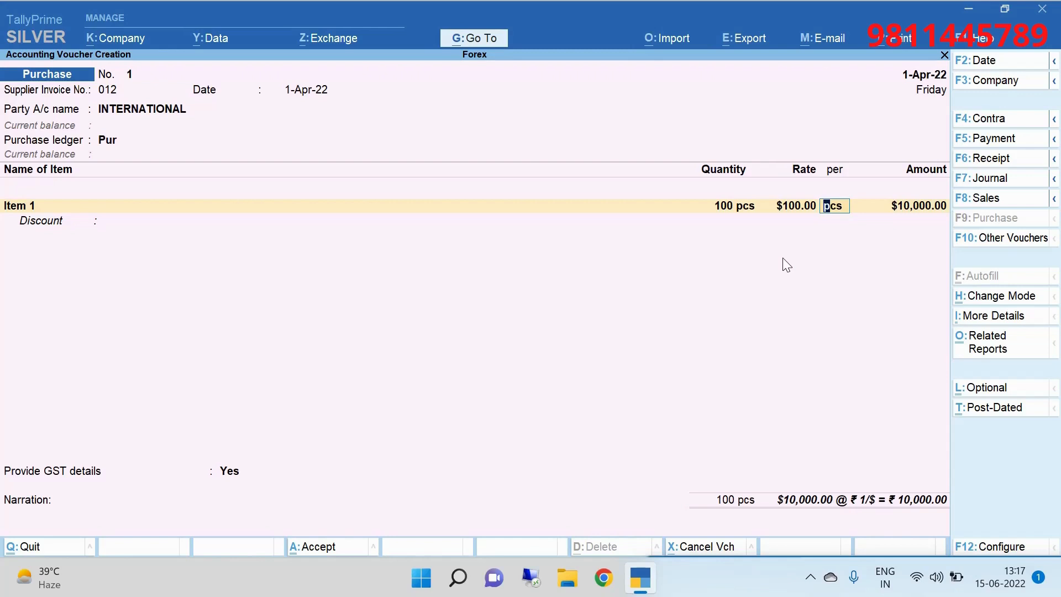
key("Return")
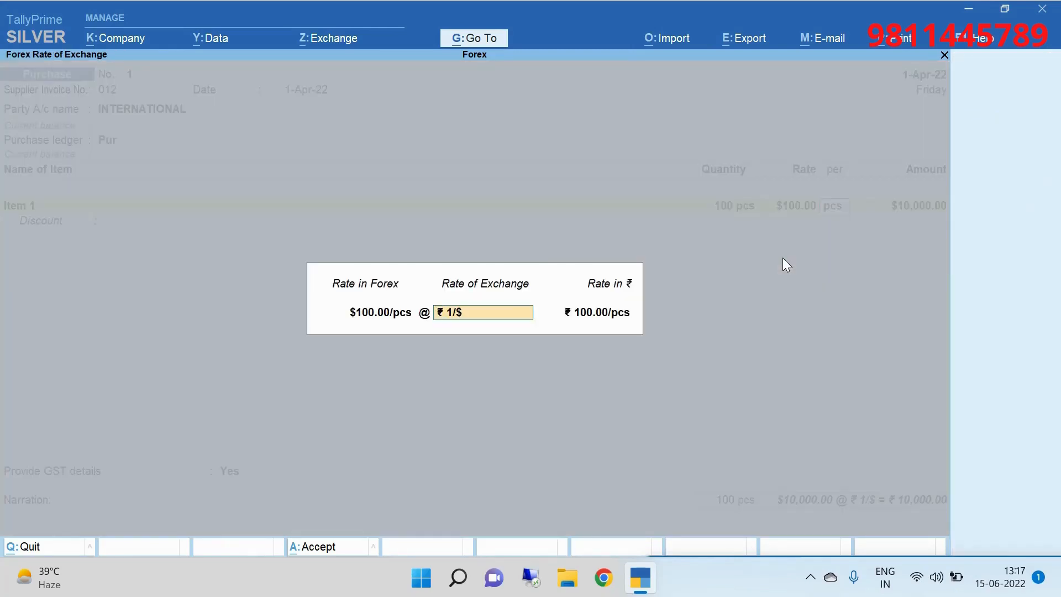
type("80/$")
key("Return")
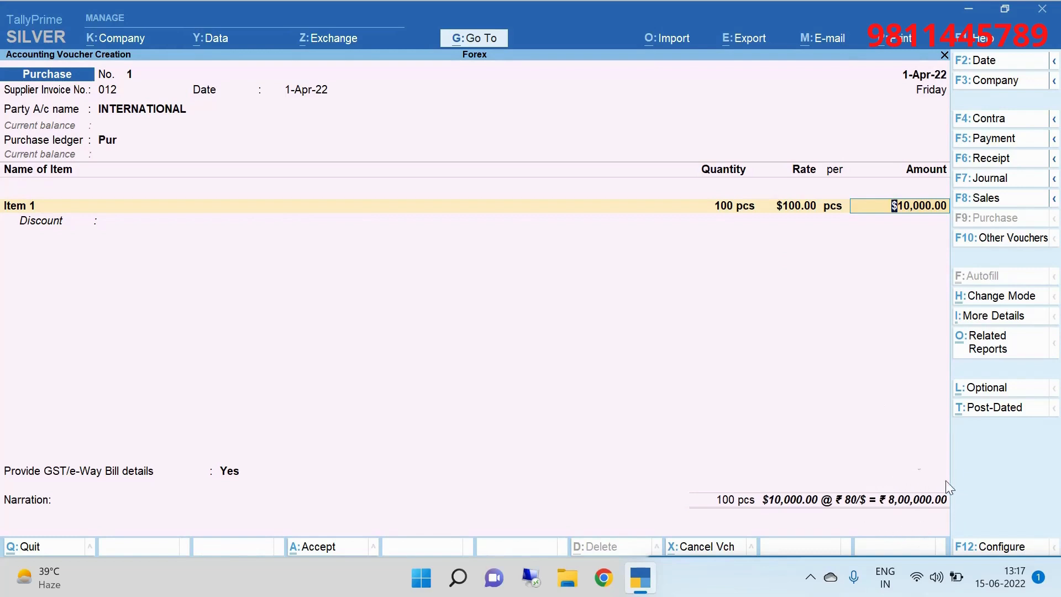
- Keep the default amount and tax classification for Item 1, and set Provide GST/e-Way Bill details to No
key("Return")
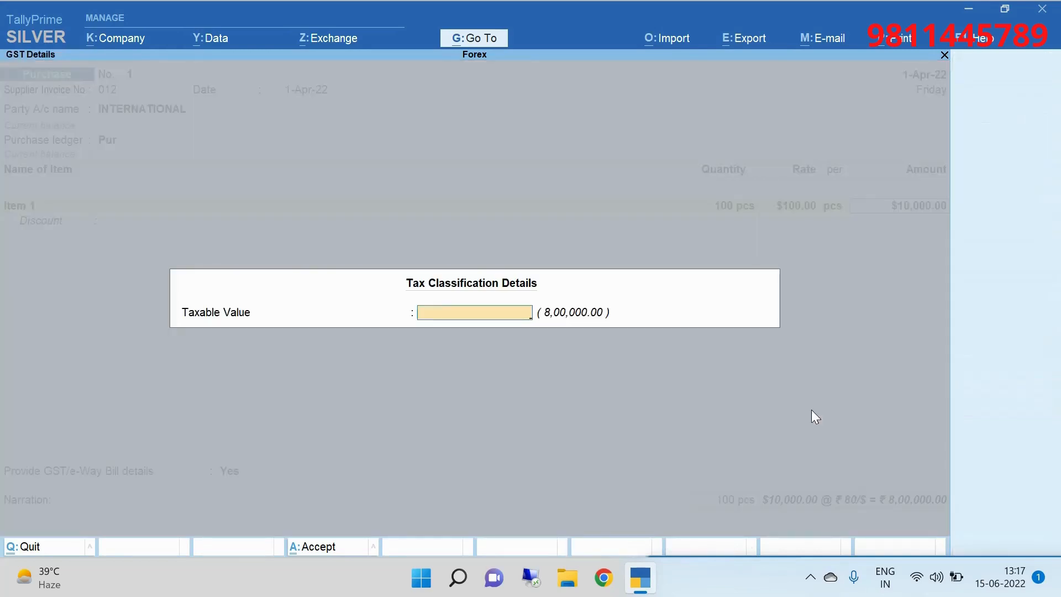
key("Return")
key("Return")
key("Return")
key("Return")
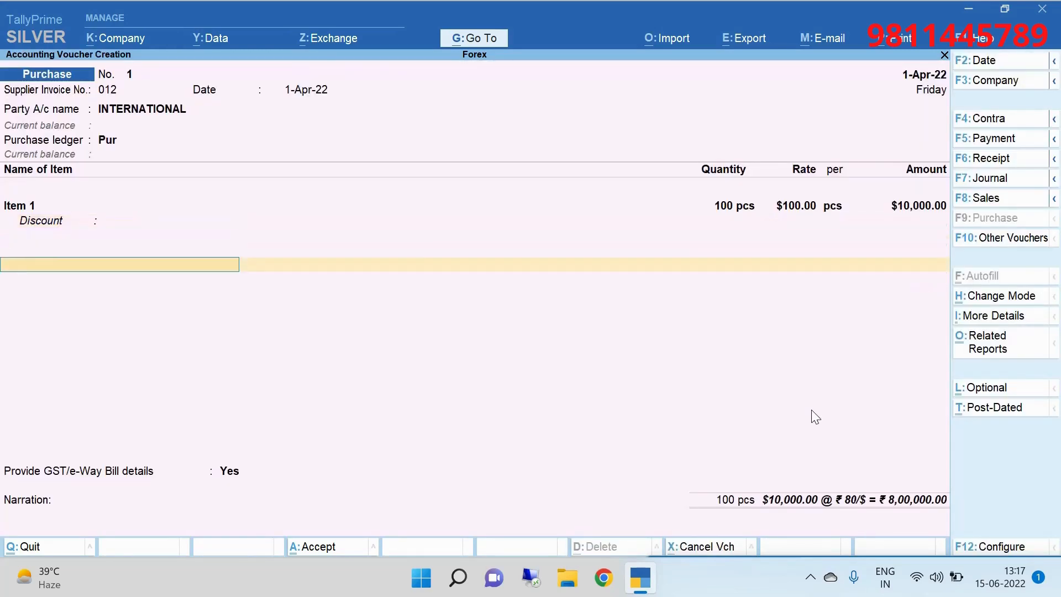
type("n")
key("Return")
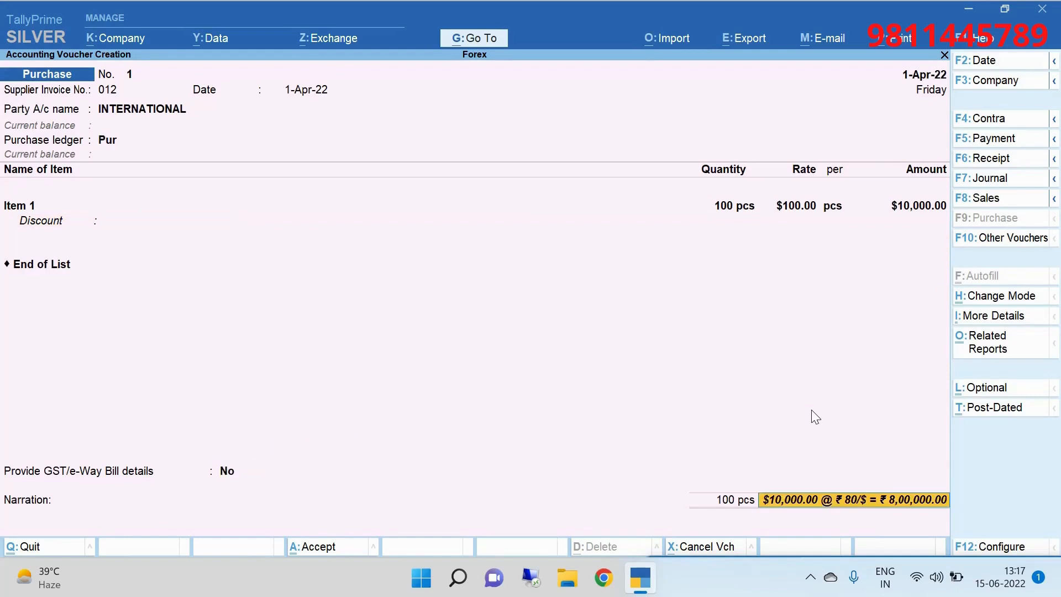
- Allocate the $10,000 purchase to new bill reference 012 for INTERNATIONAL and save the purchase voucher
key("Return")
key("Return")
key("Return")
key("Return")
key("Return")
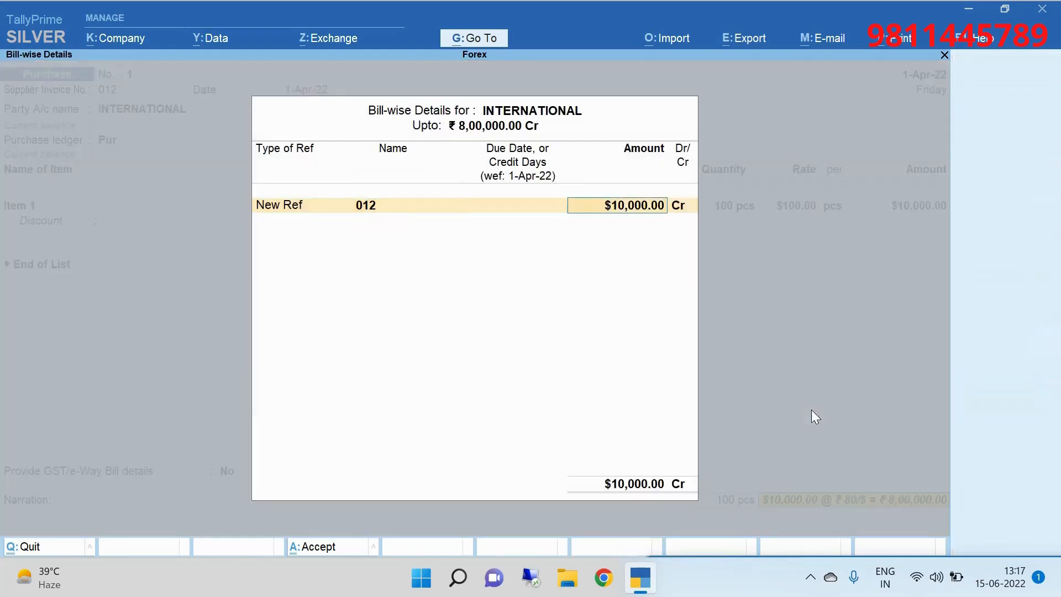
key("Return")
key("Return")
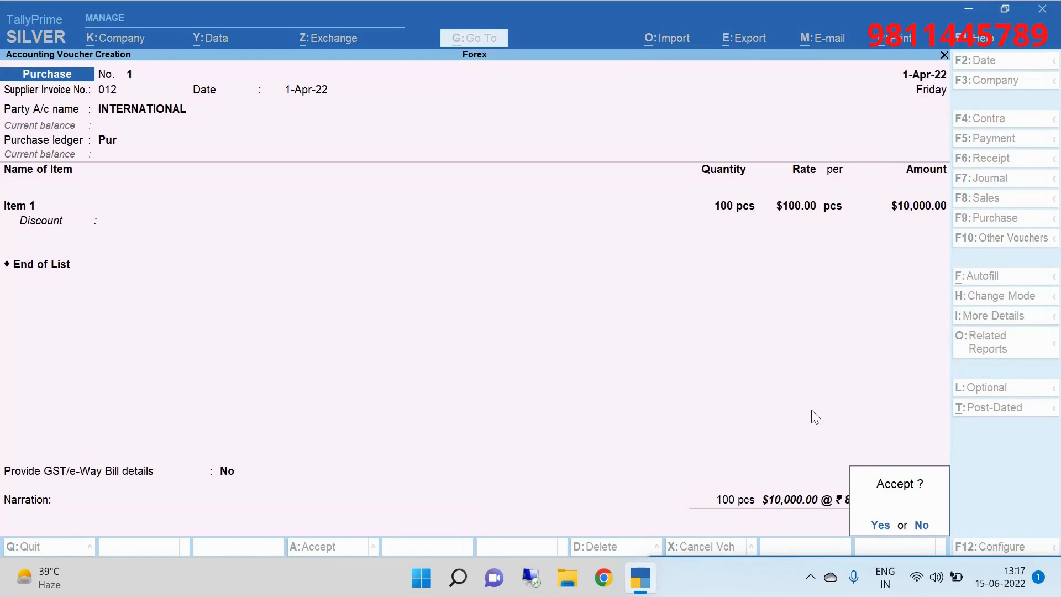
key("Return")
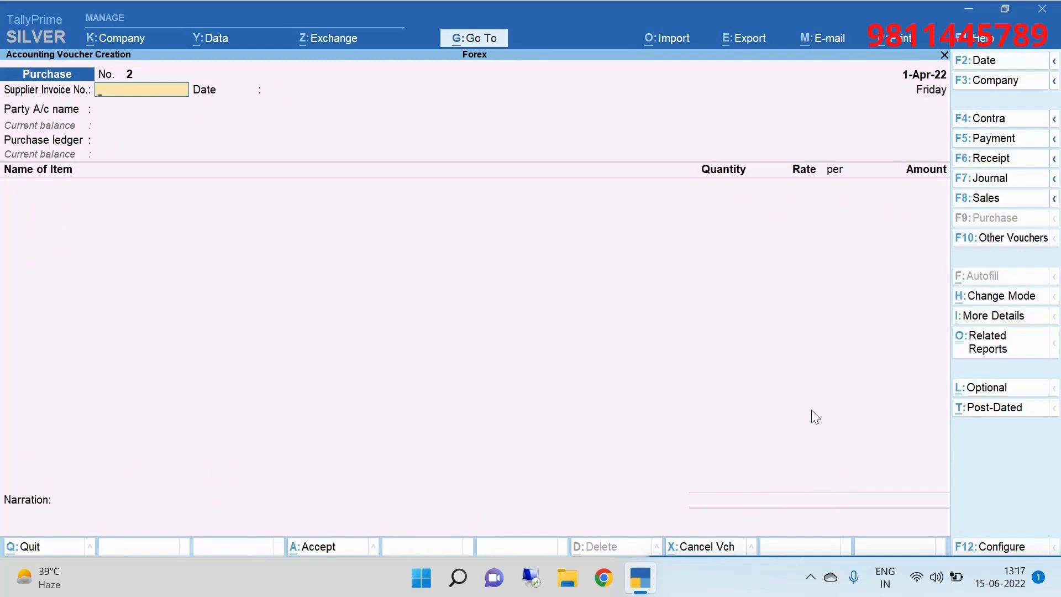
- Start a Payment voucher from the Bank account with INTERNATIONAL as the party being paid
left_click(995, 140)
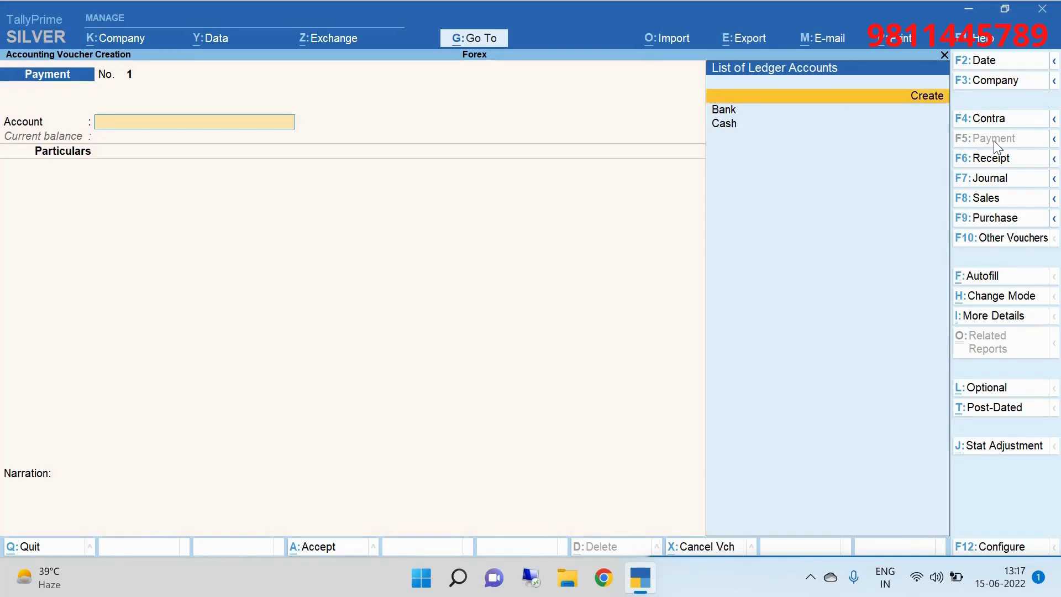
key("Return")
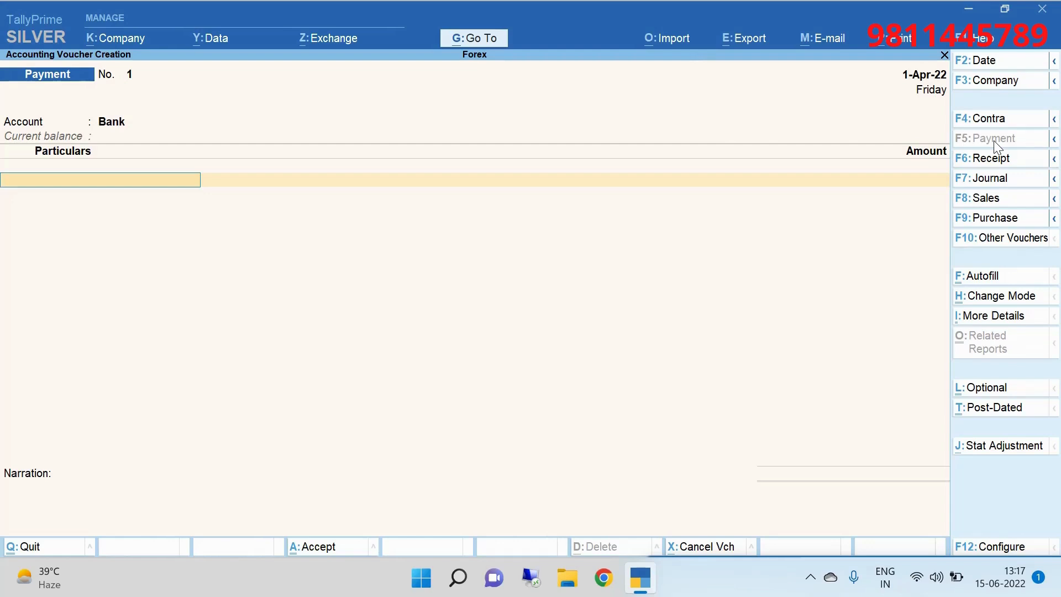
type("IN")
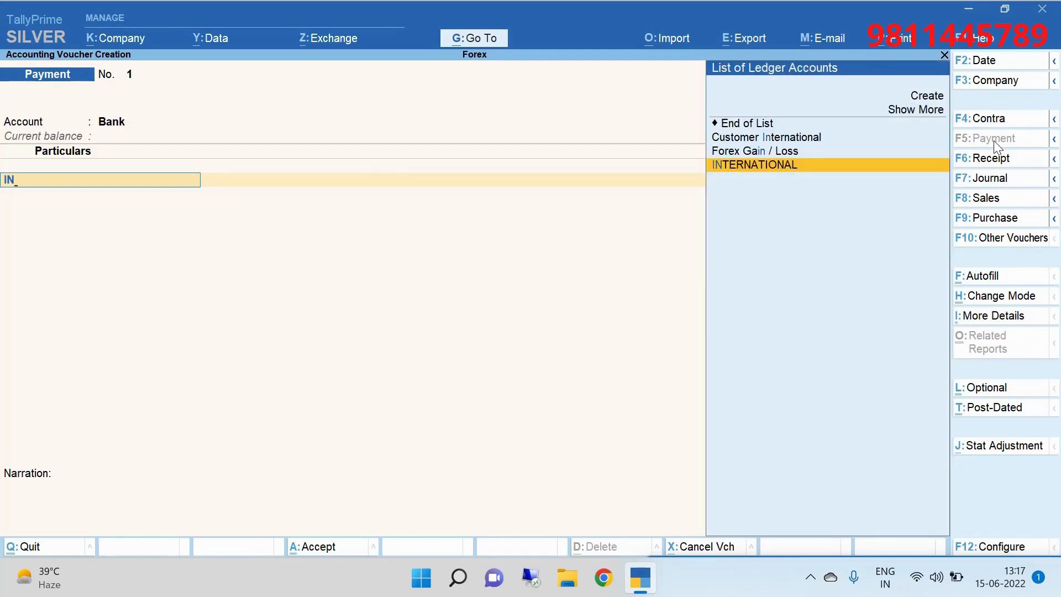
key("Return")
- Settle $10,000 against pending bill 012 at an exchange rate of ₹79/$
key("Return")
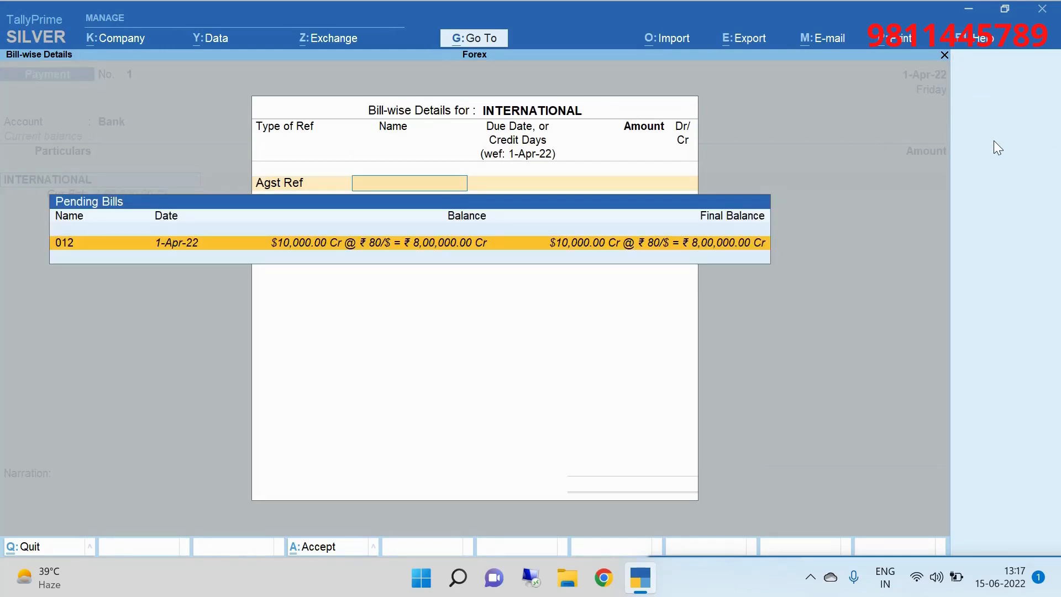
key("Return")
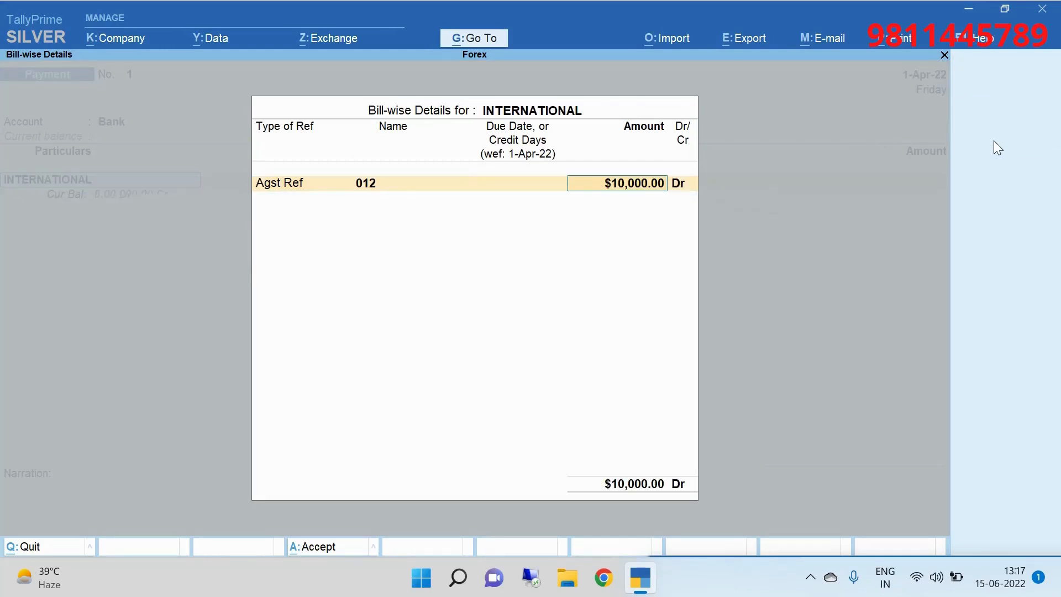
key("Return")
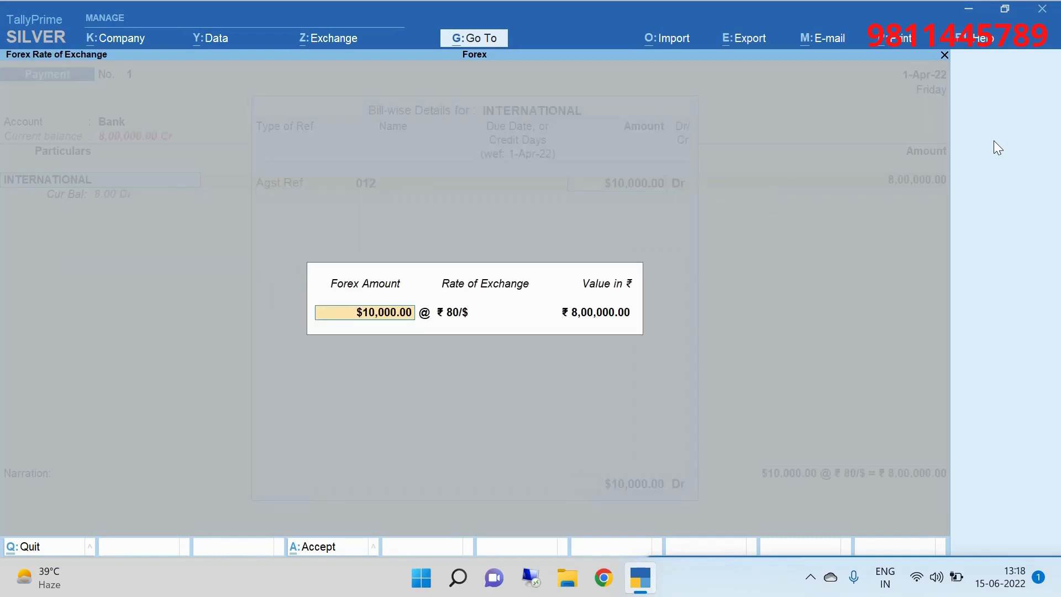
key("Return")
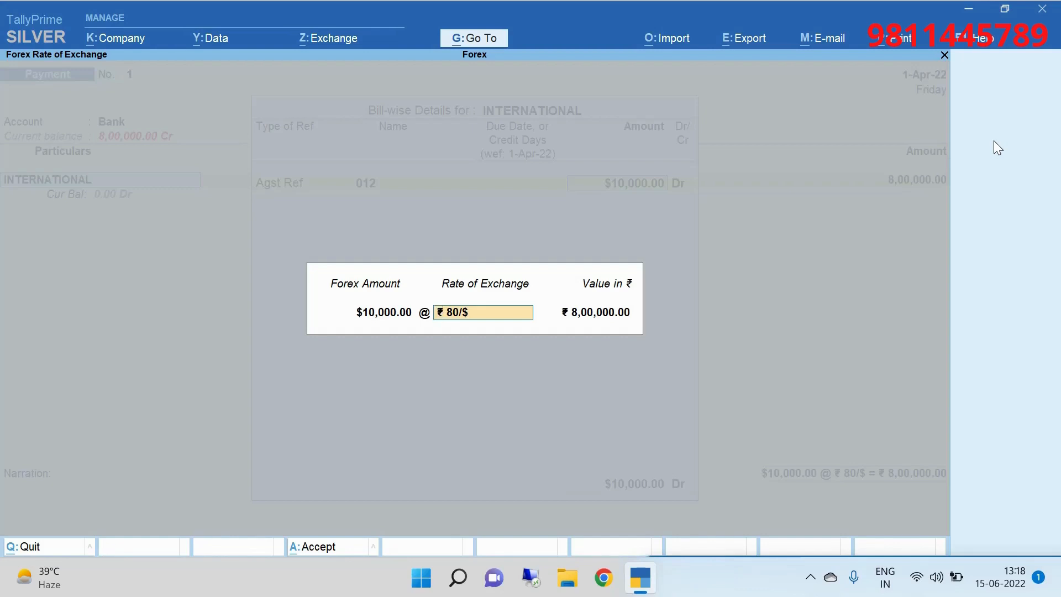
type("79/$")
key("Return")
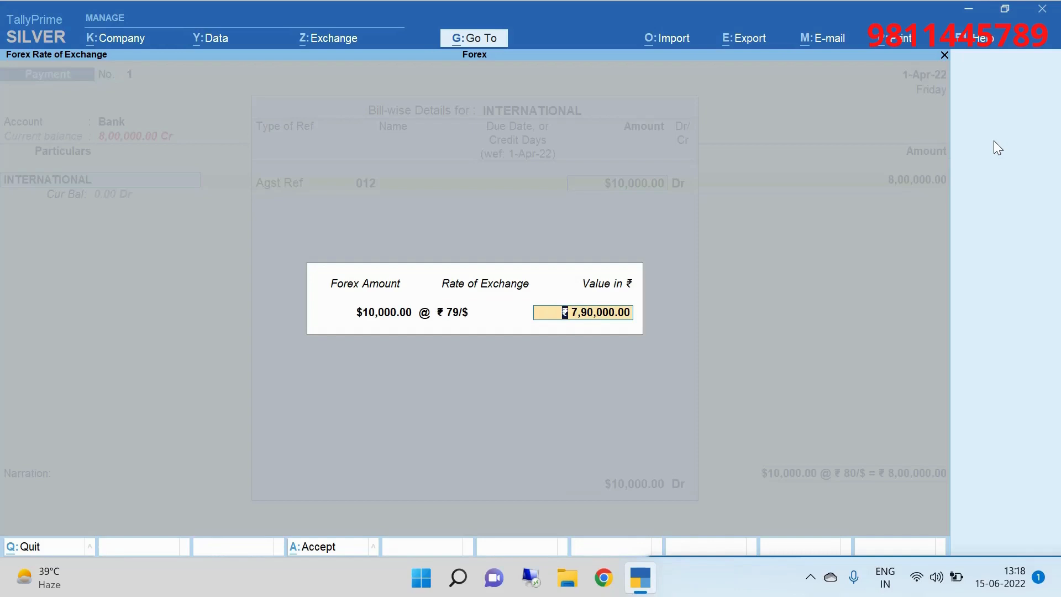
key("Return")
key("Return")
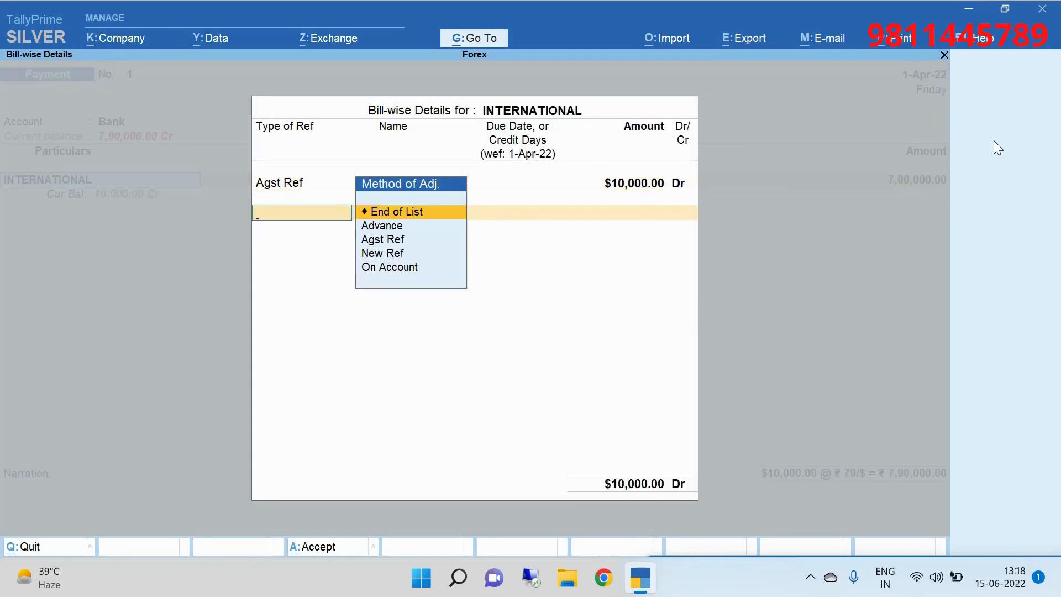
- Close the bill-wise details, allocate the bank payment as a cheque dated 1-Apr-22, and save the payment voucher
key("Return")
key("Return")
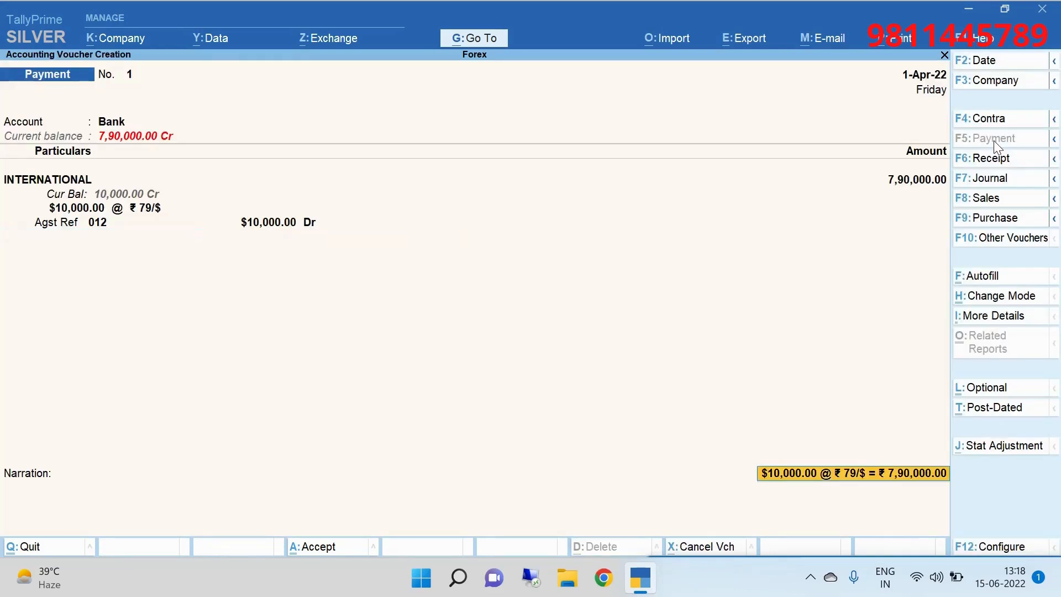
key("Return")
key("Return")
key("Return")
key("Return")
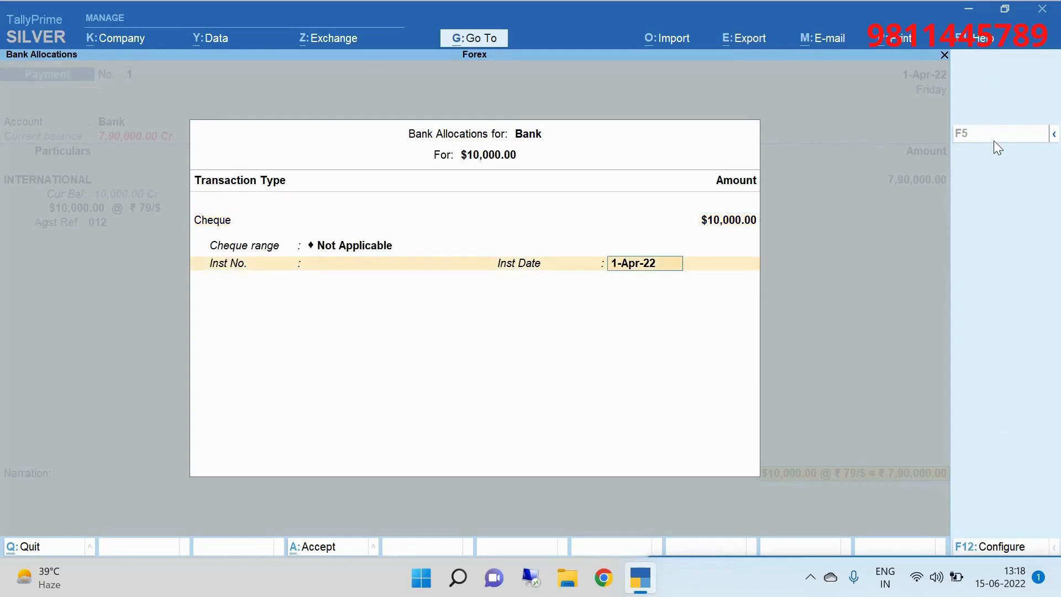
key("Return")
key("Return")
key("Return")
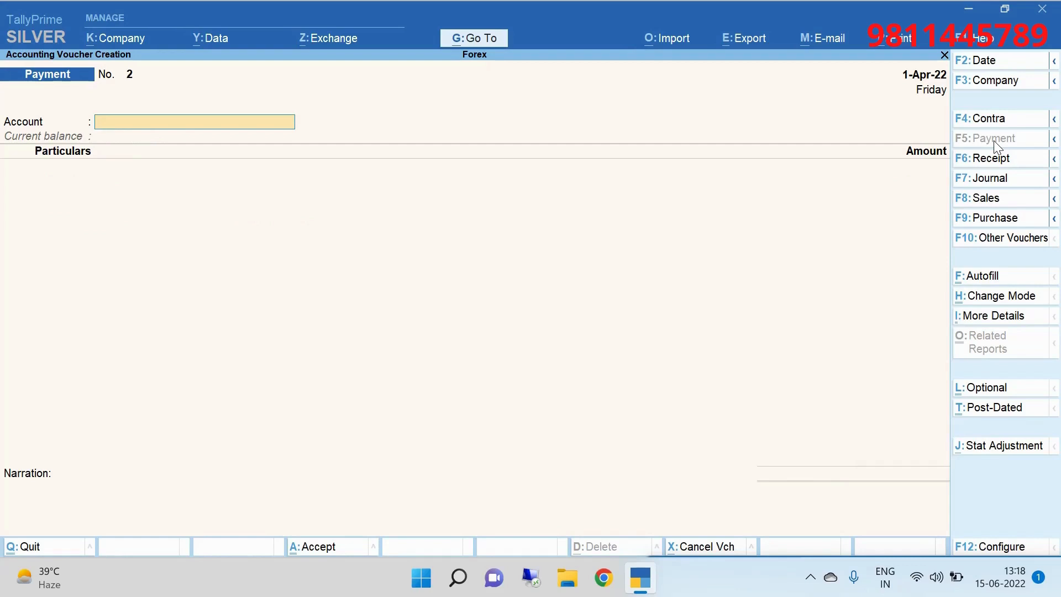
- Open the INTERNATIONAL ledger's voucher report from the account books and examine its Unadjusted Forex Gain/Loss line
key("Escape")
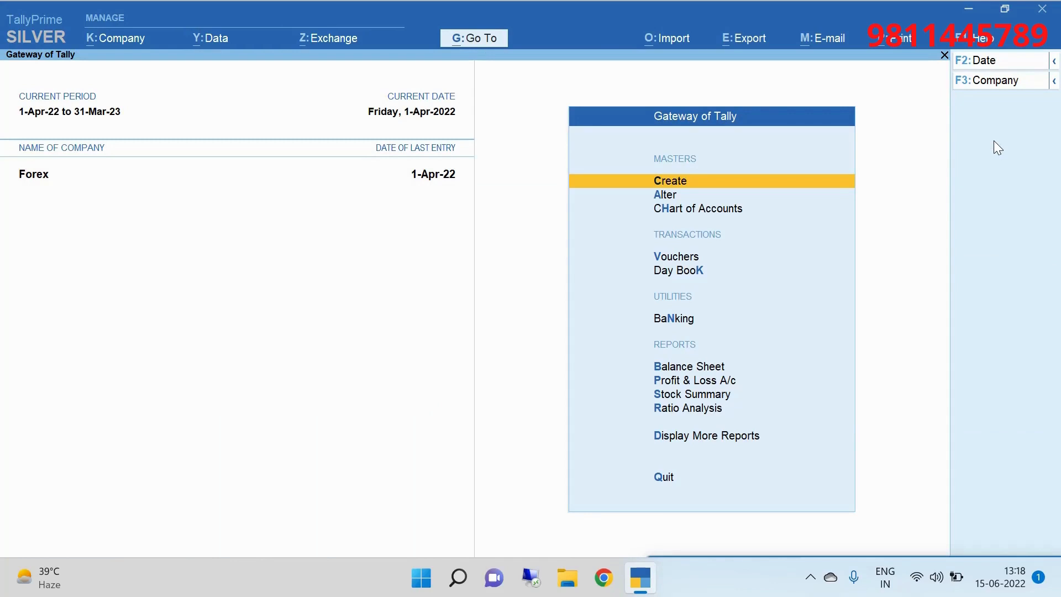
key("d")
key("a")
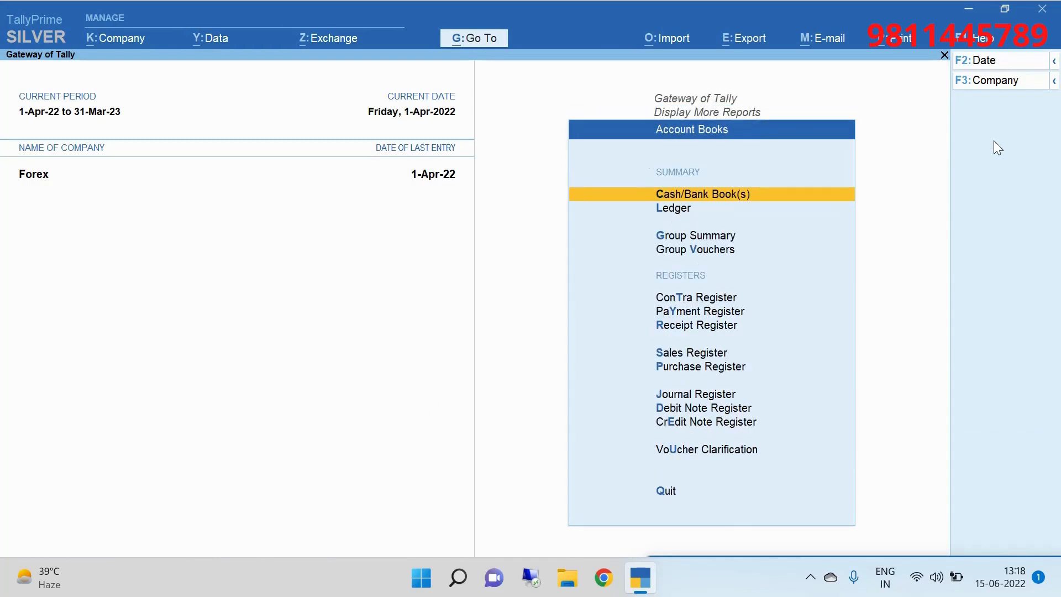
key("l")
key("Down")
key("Down")
key("Down")
key("Down")
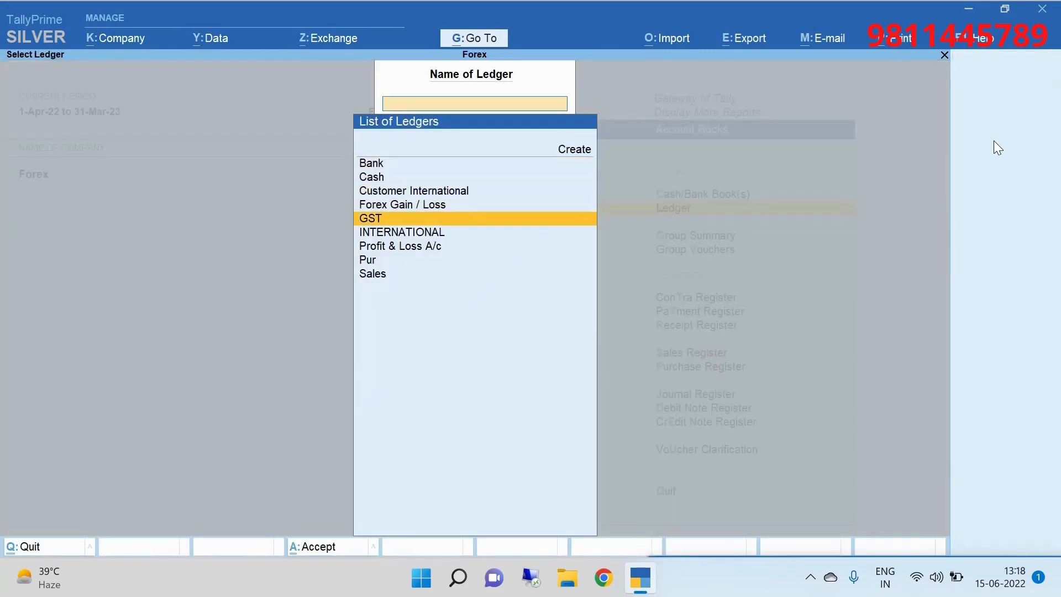
key("Down")
key("Return")
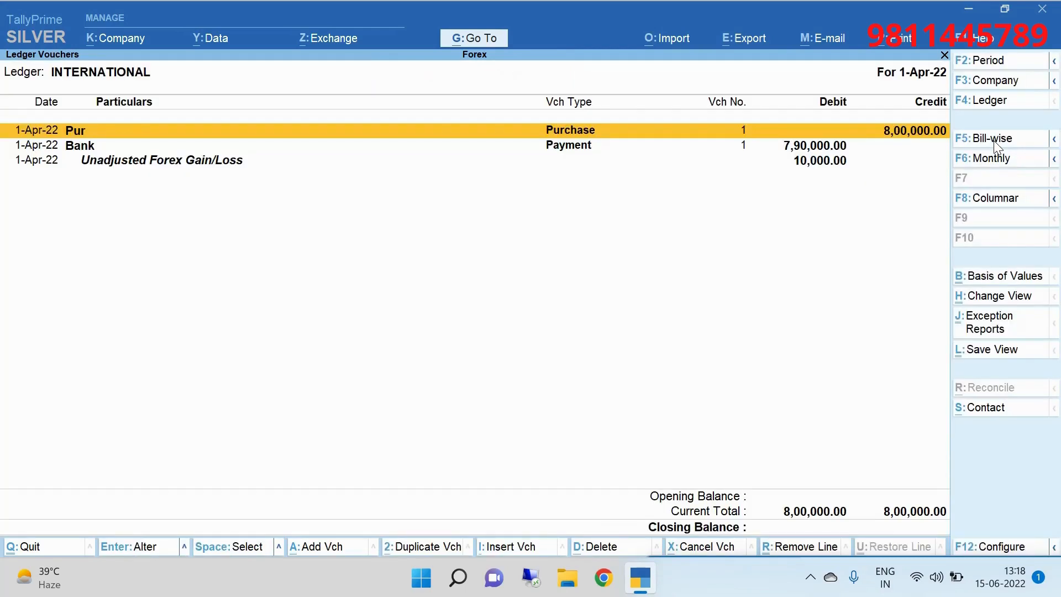
key("Down")
key("Down")
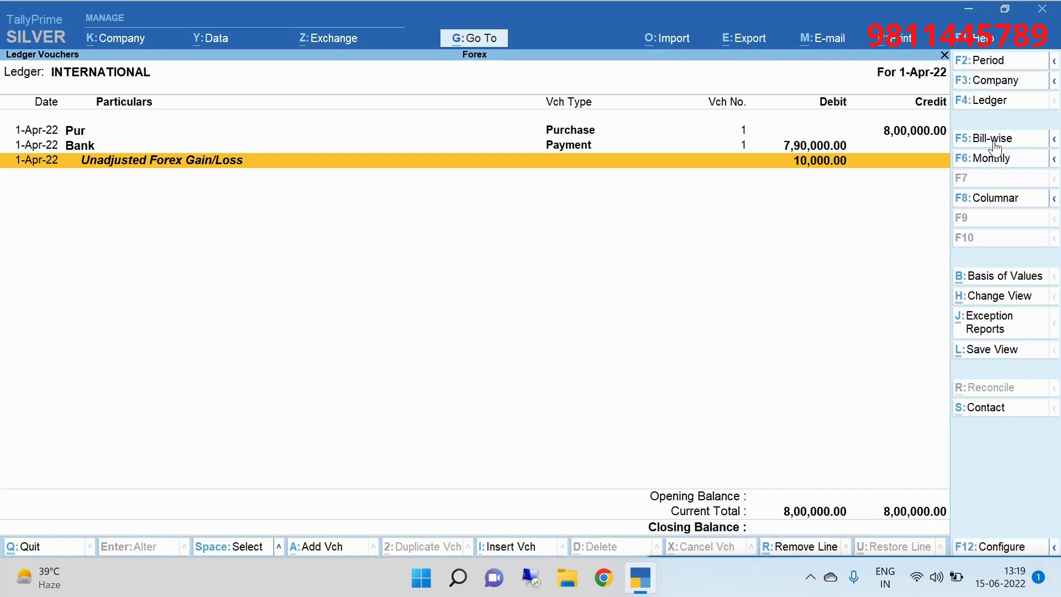
- Close the INTERNATIONAL ledger report and return to the Gateway of Tally
key("Escape")
key("Escape")
key("Escape")
key("Escape")
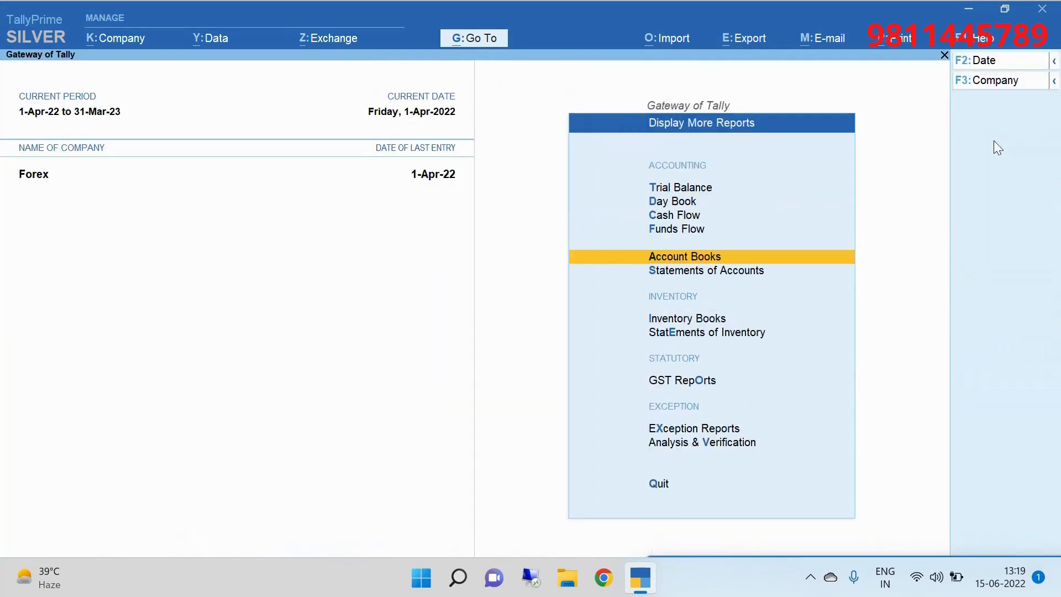
key("Escape")
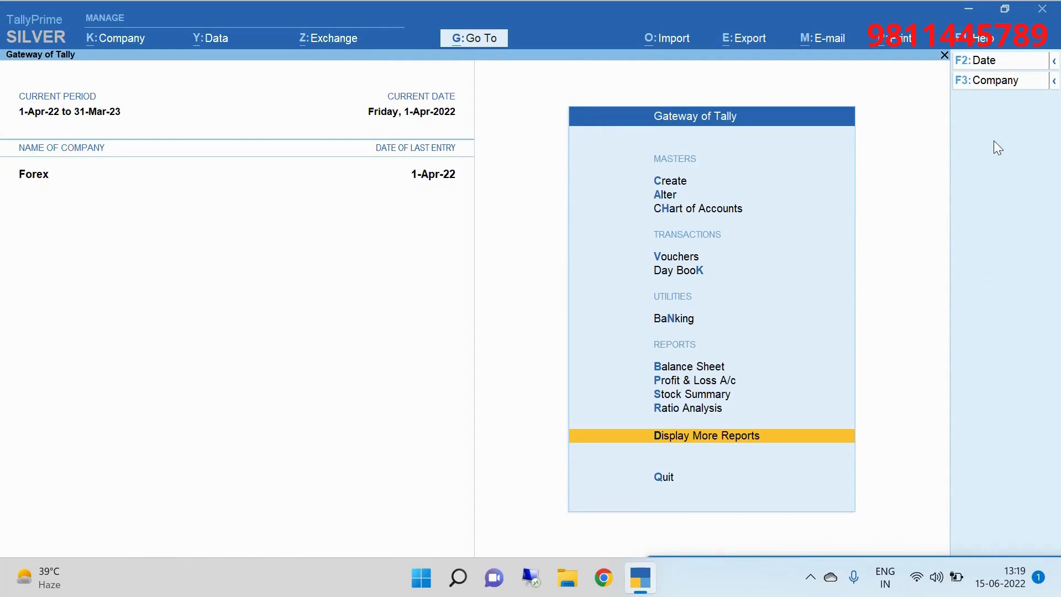
- Open the Journal voucher type for alteration
key("Up")
key("Up")
key("Up")
key("Up")
key("Up")
key("Up")
key("Up")
key("Up")
key("Up")
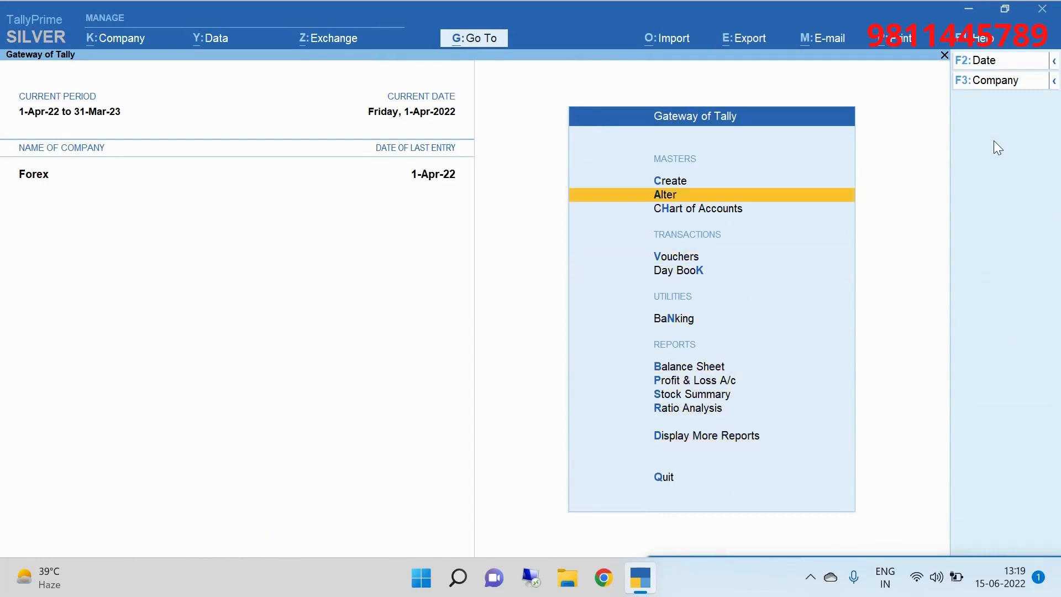
key("Return")
key("Down")
key("Down")
key("Down")
key("Down")
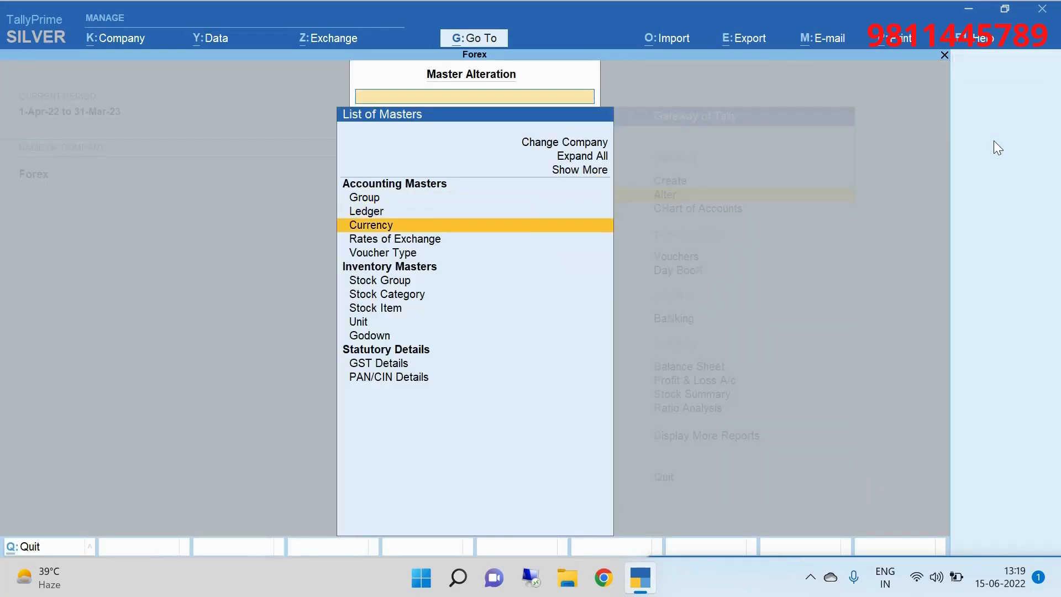
key("Return")
type("J")
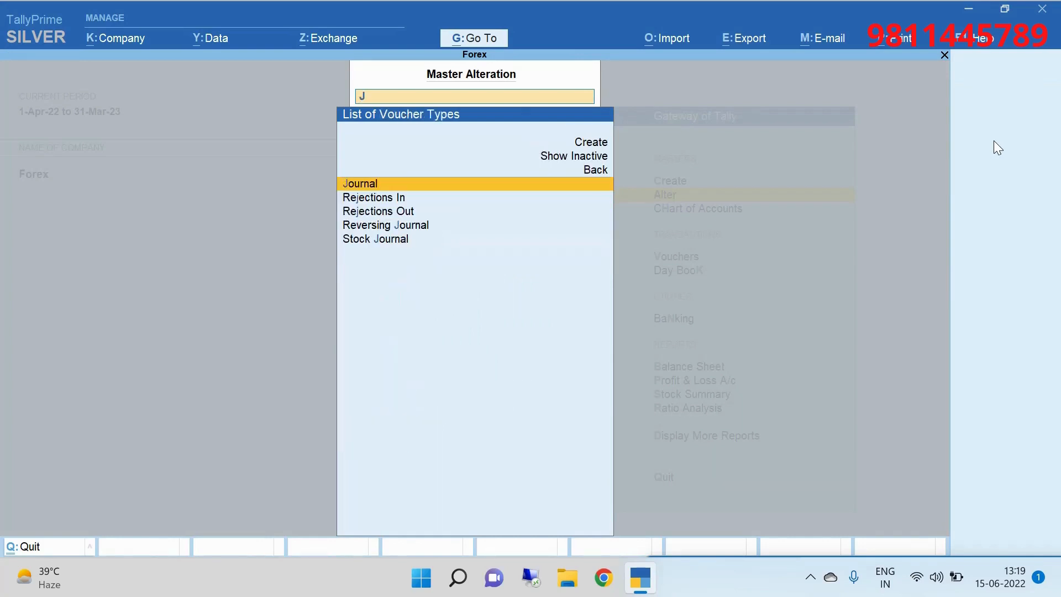
key("Return")
key("Return")
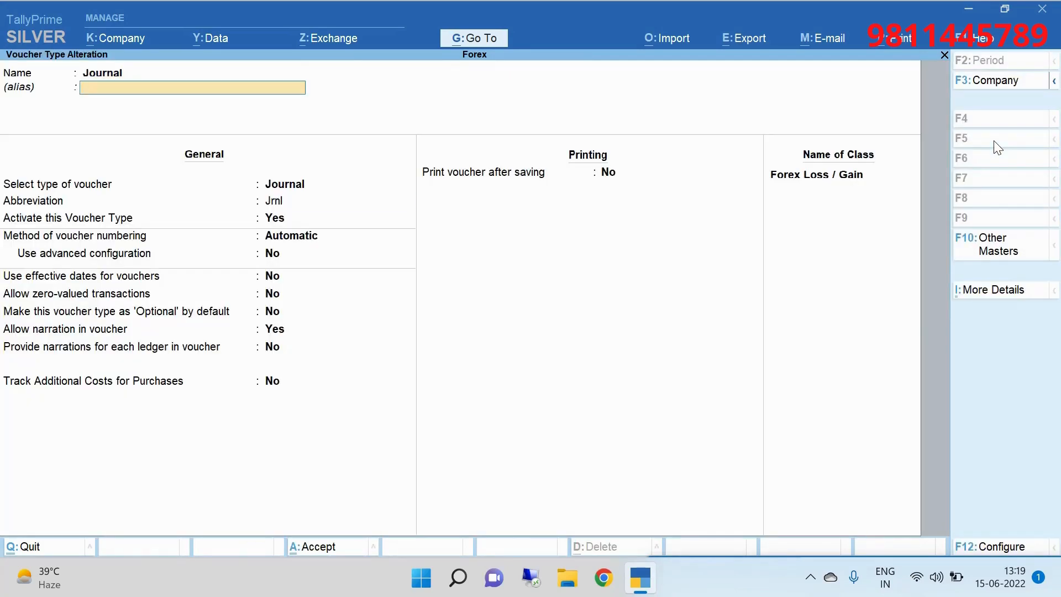
- Examine the Journal type's Forex Loss / Gain class, including its forex adjustment option and assigned ledger
key("Return")
key("Return")
key("Return")
key("Return")
key("Return")
key("Return")
key("Return")
key("Return")
key("Return")
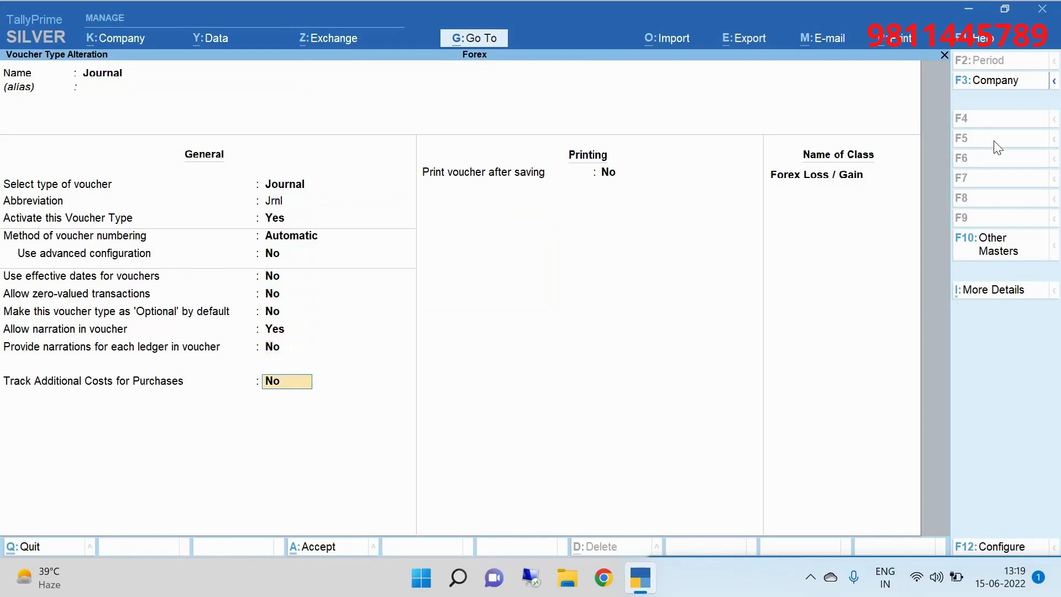
key("Return")
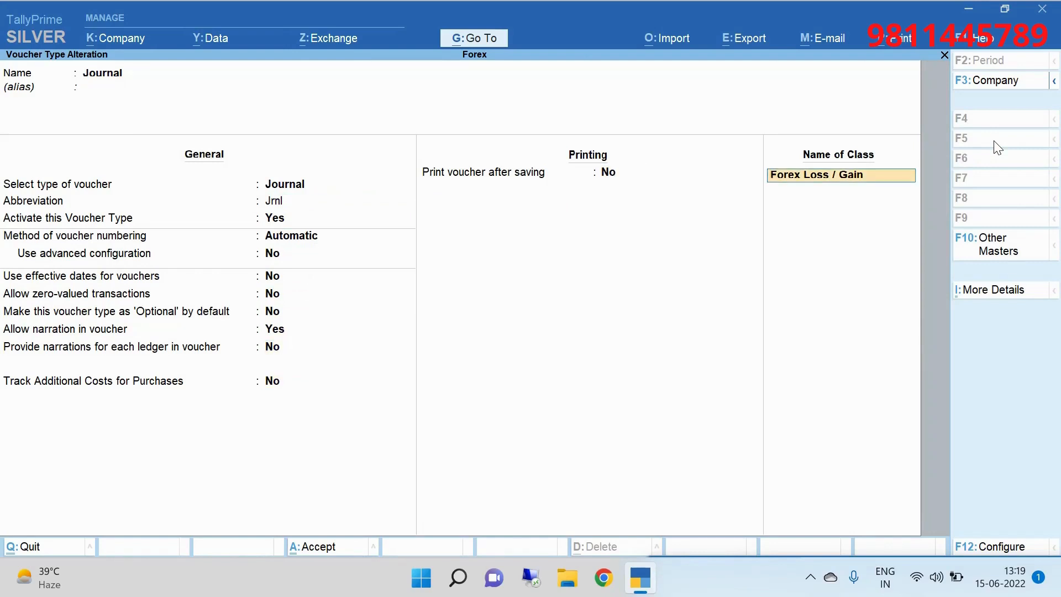
key("Return")
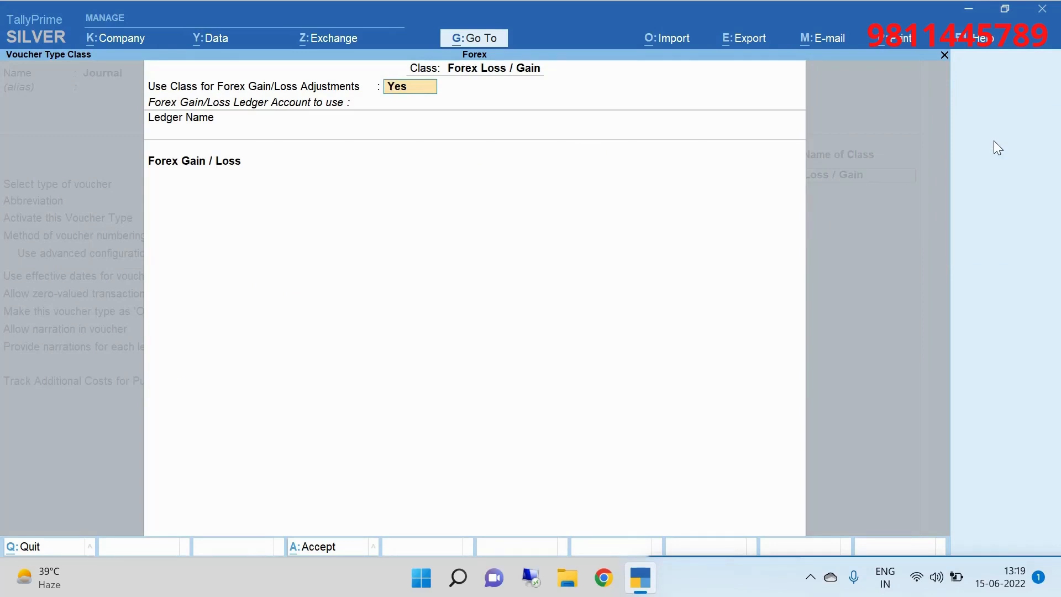
key("Return")
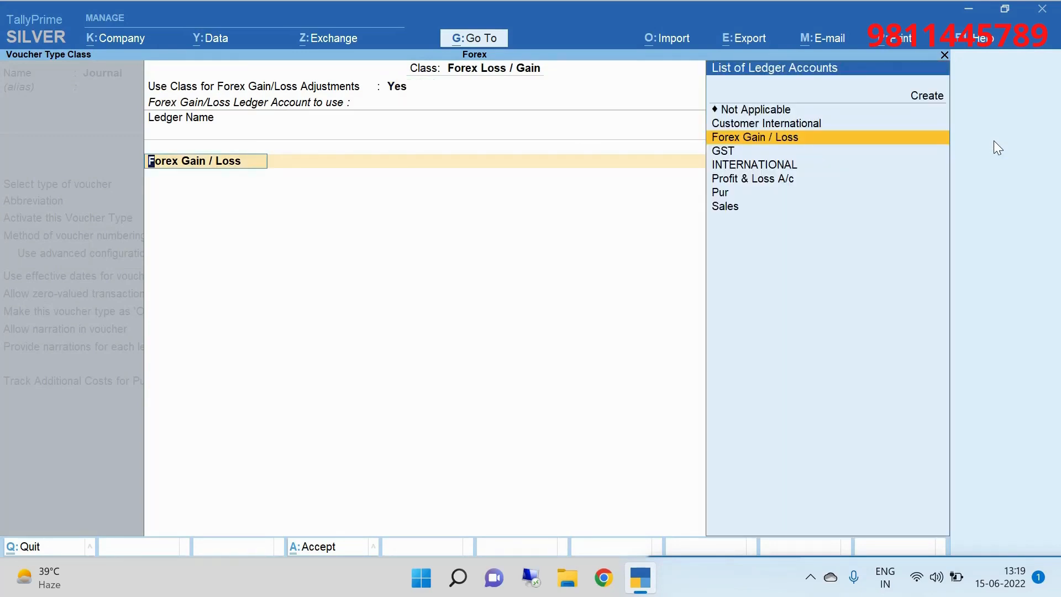
- Review the Forex Gain / Loss ledger's group and statutory settings, accept the ledger and voucher type, and leave master alteration
key("ctrl+Return")
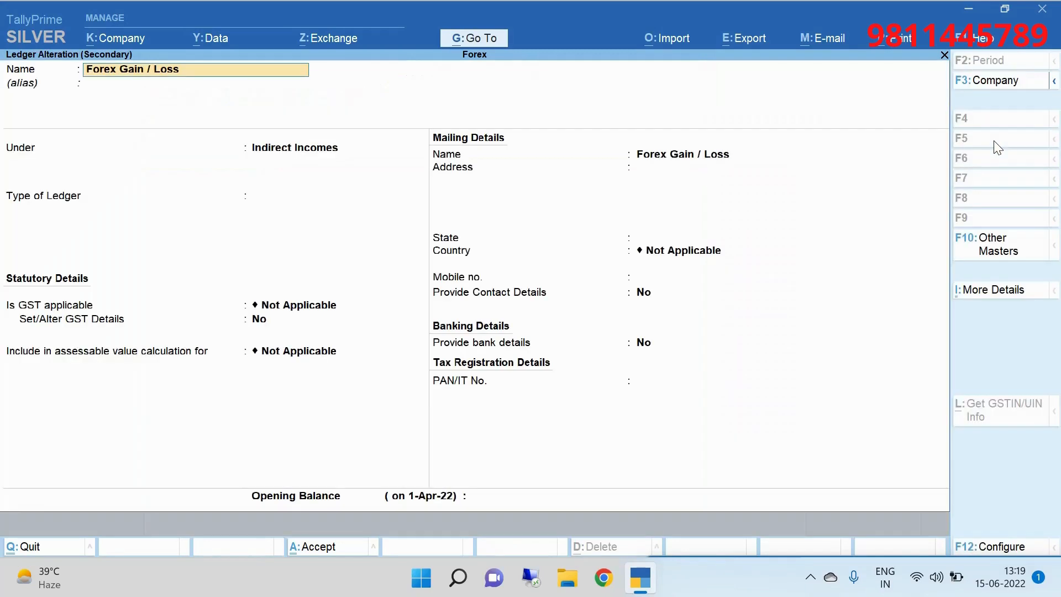
key("Return")
key("Return")
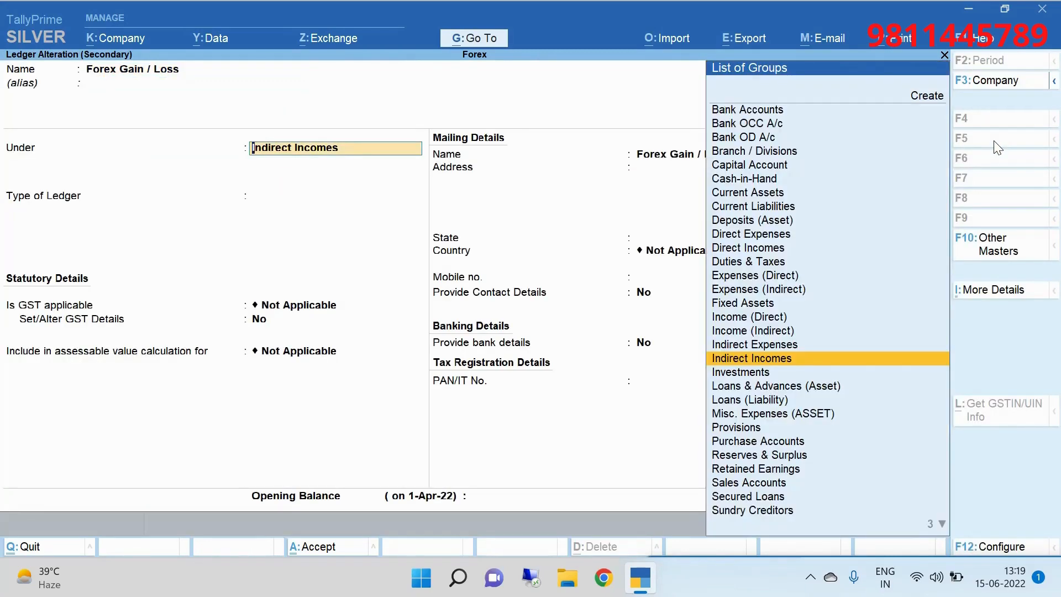
key("Return")
key("Return")
key("Return")
key("Return")
key("Return")
key("Return")
key("Return")
key("Return")
key("Return")
key("Return")
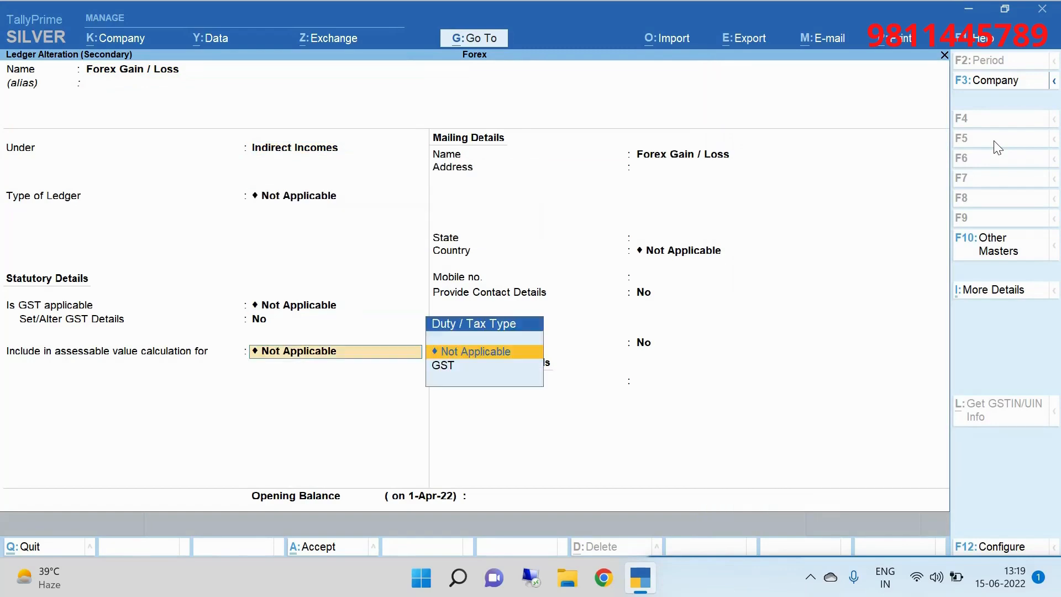
key("Return")
key("Return")
key("Return")
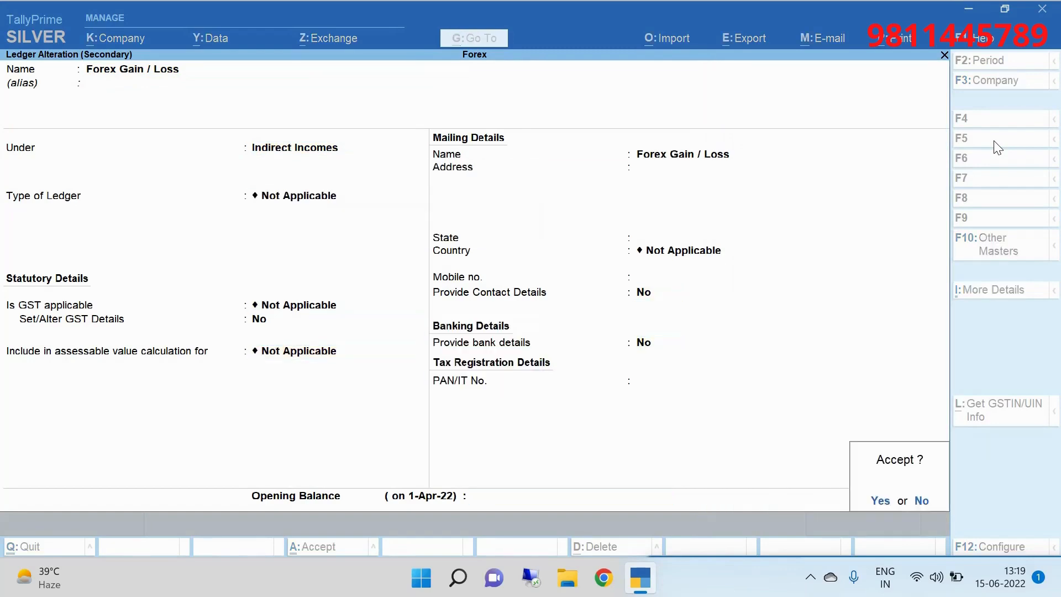
key("Return")
key("Return")
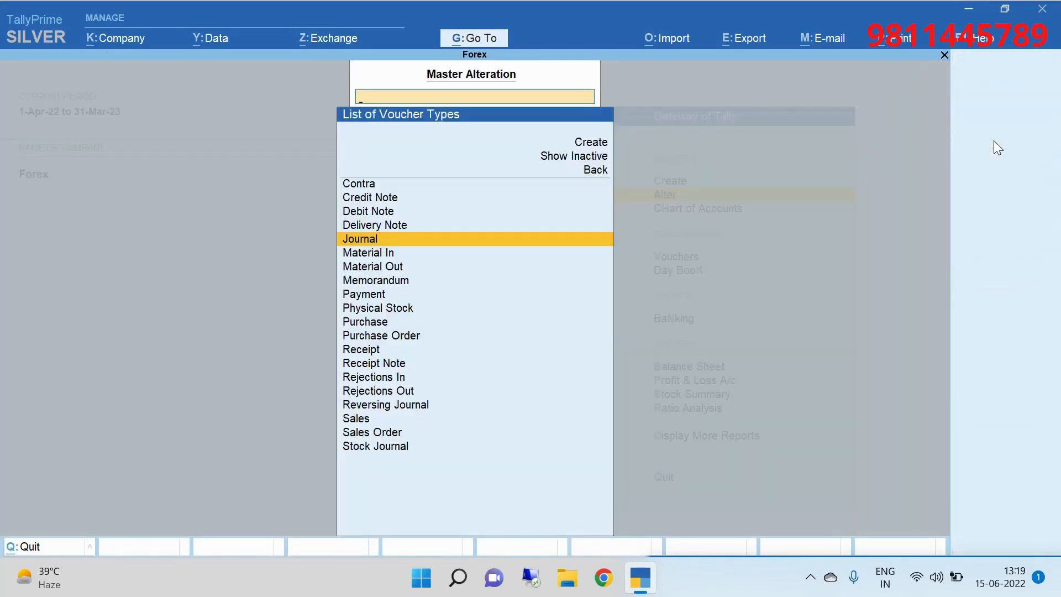
key("Escape")
key("Up")
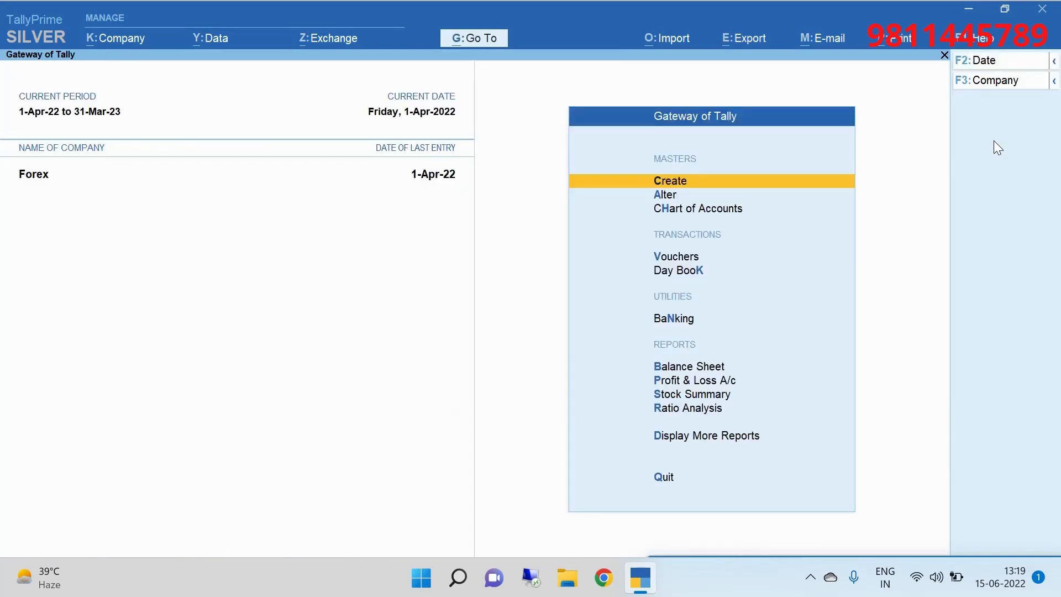
- Start a Journal voucher with class Forex Loss / Gain, reference number 012 and reference date 1-Apr-22
key("v")
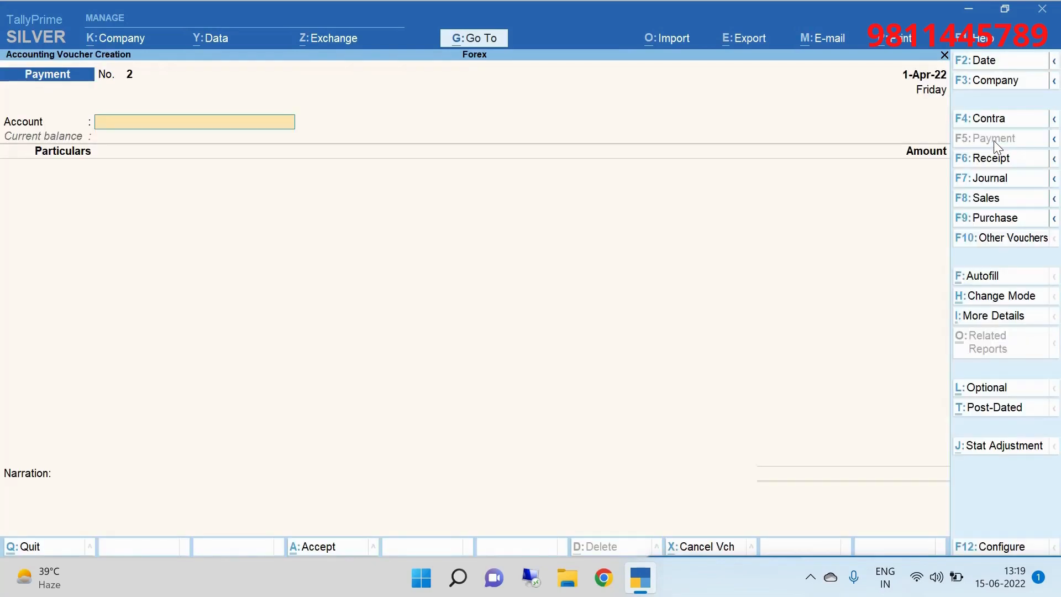
left_click(999, 183)
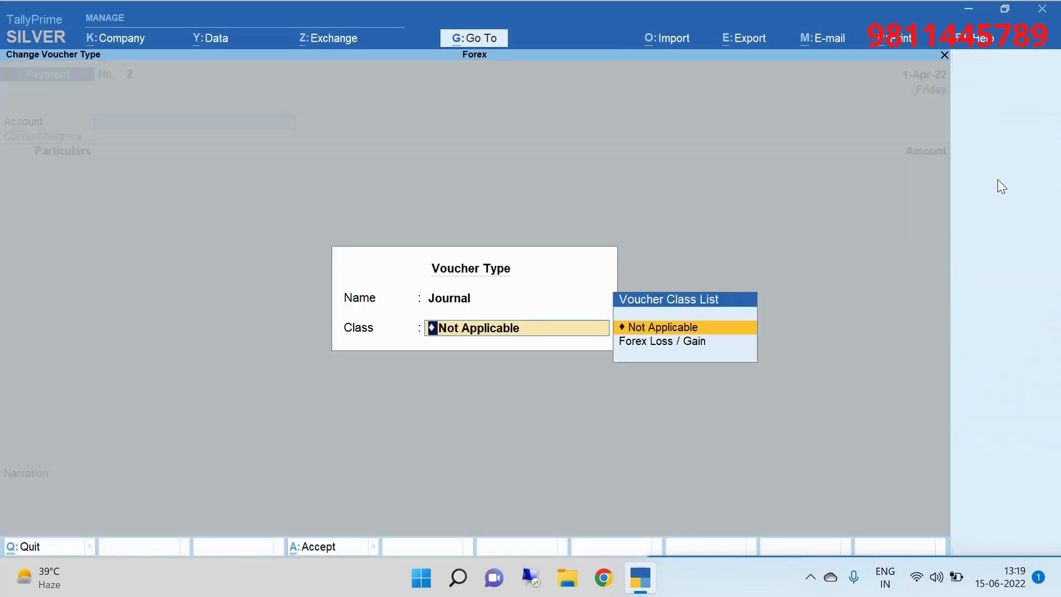
key("Down")
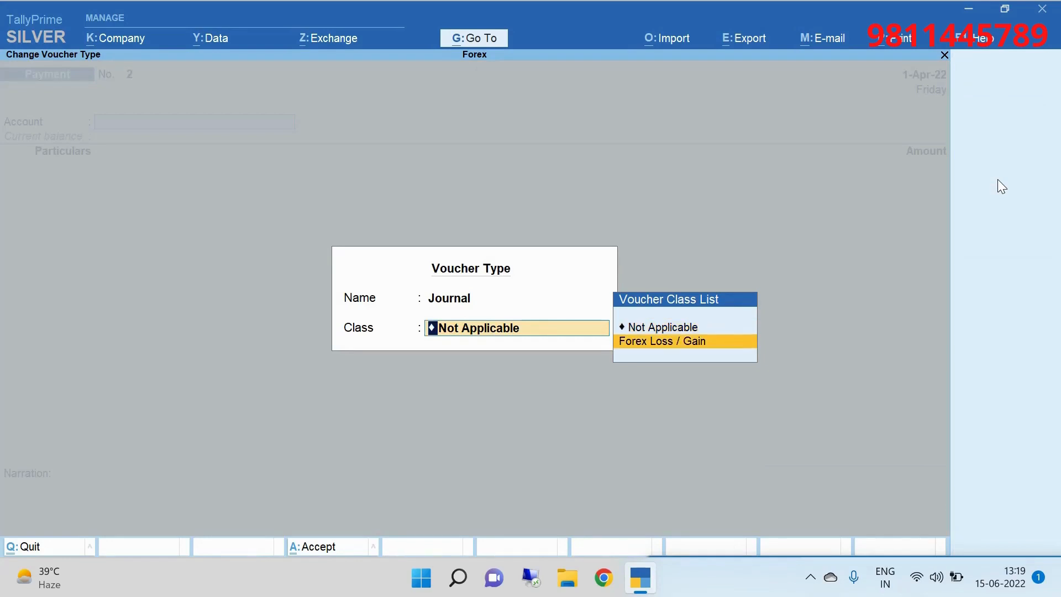
key("Return")
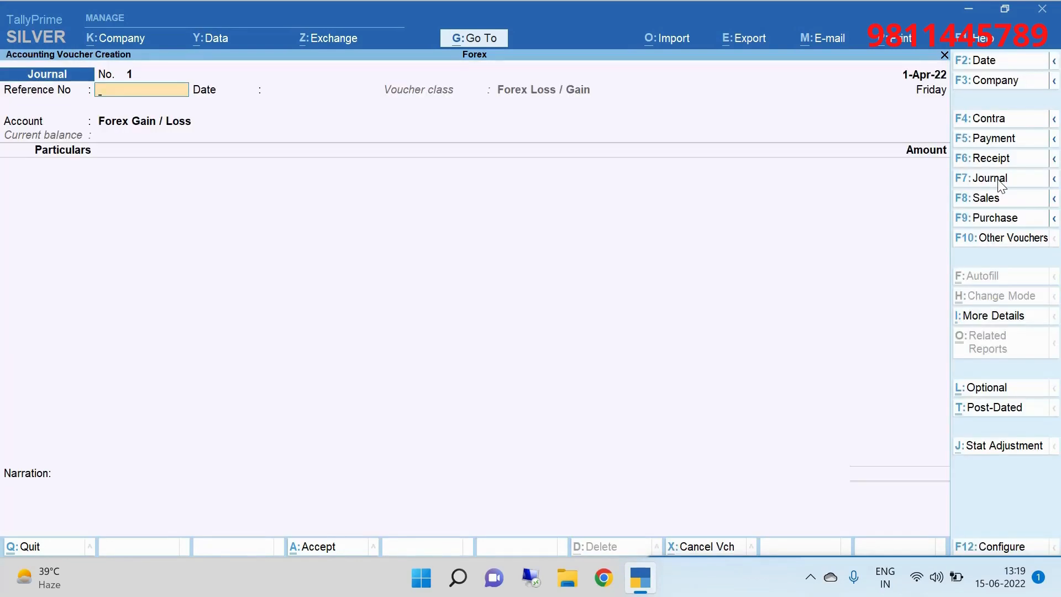
type("012")
key("Return")
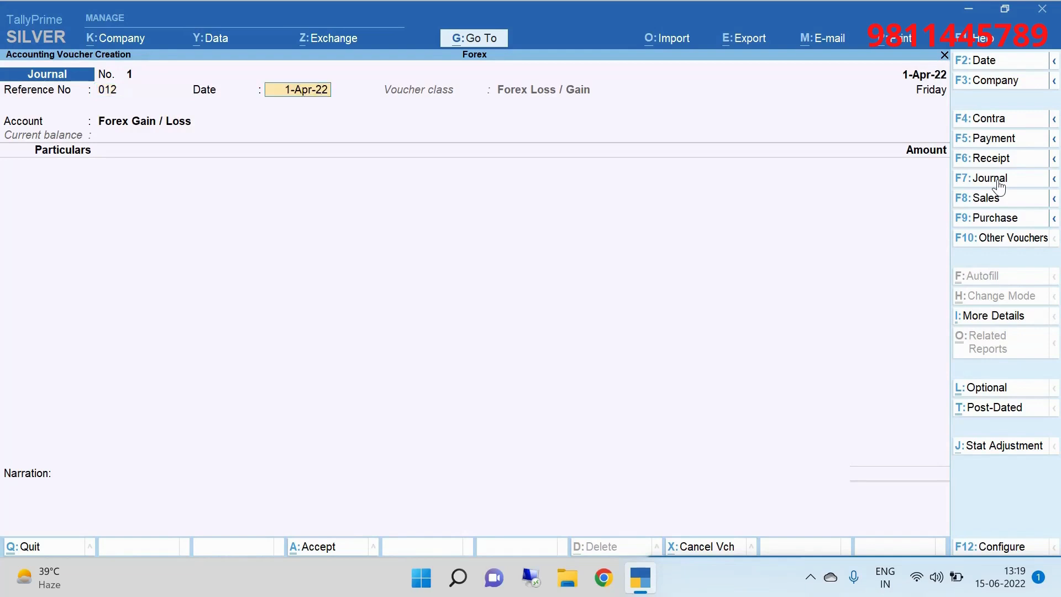
key("Return")
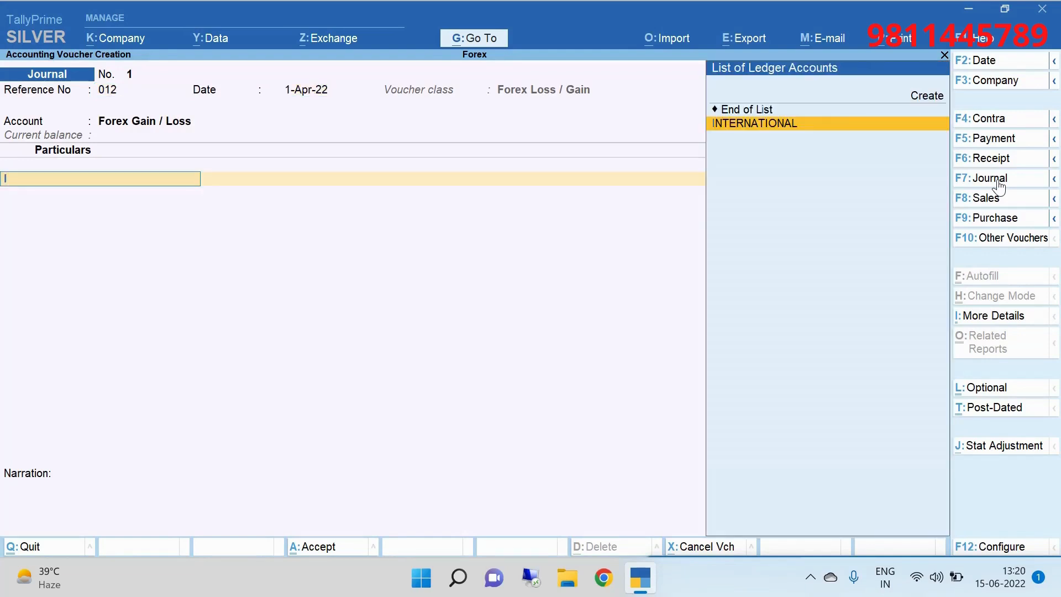
- Adjust INTERNATIONAL's bill 012 for the 10,000.00 Dr forex difference, save the journal without narration, and leave voucher entry
type("IN")
key("Return")
key("Return")
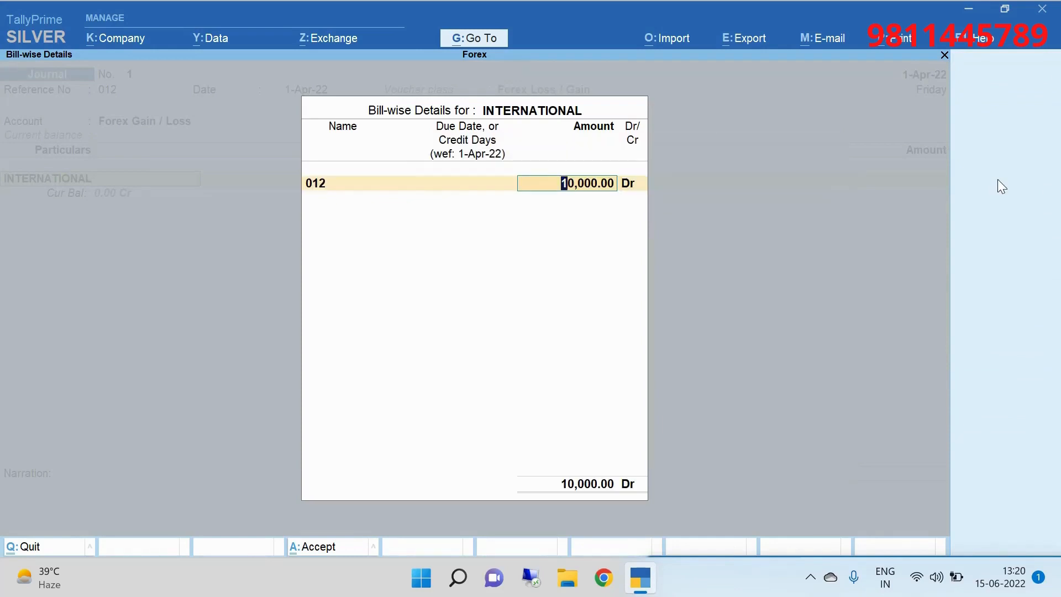
key("Return")
key("Return")
key("Return")
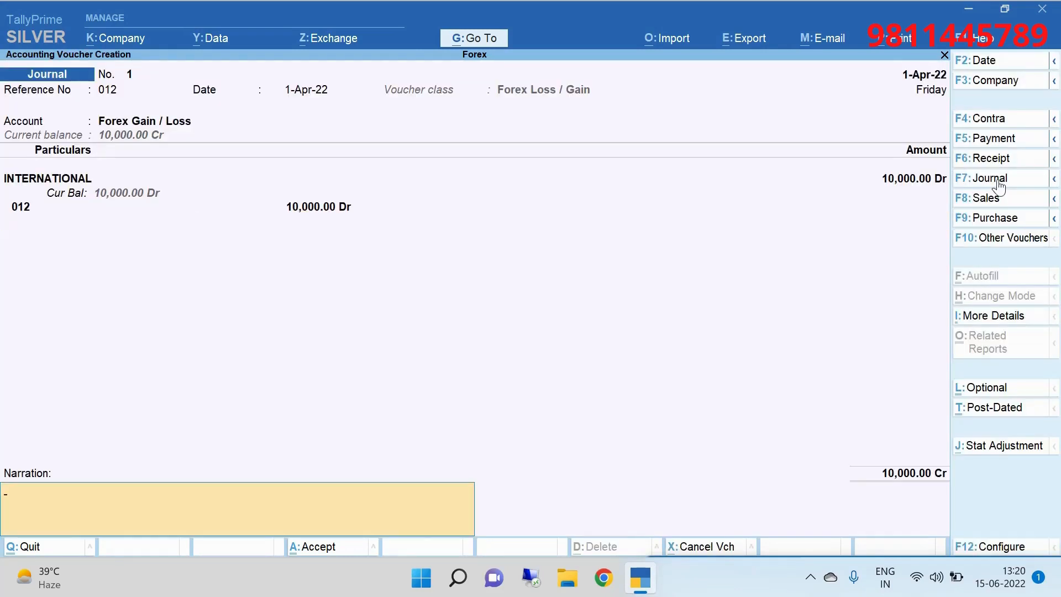
key("Return")
key("Return")
key("Escape")
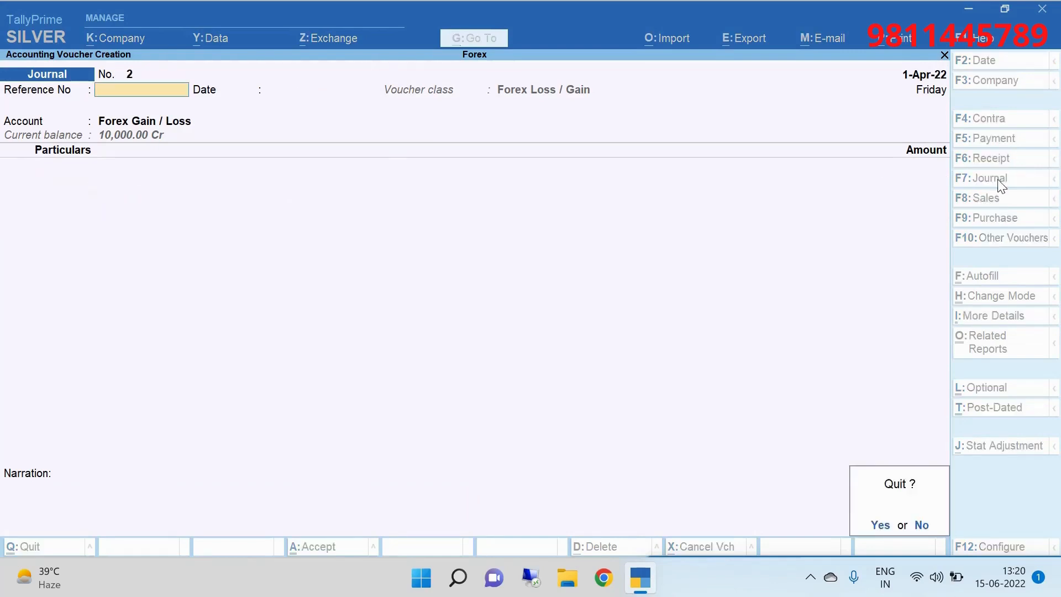
key("Return")
key("Escape")
key("n")
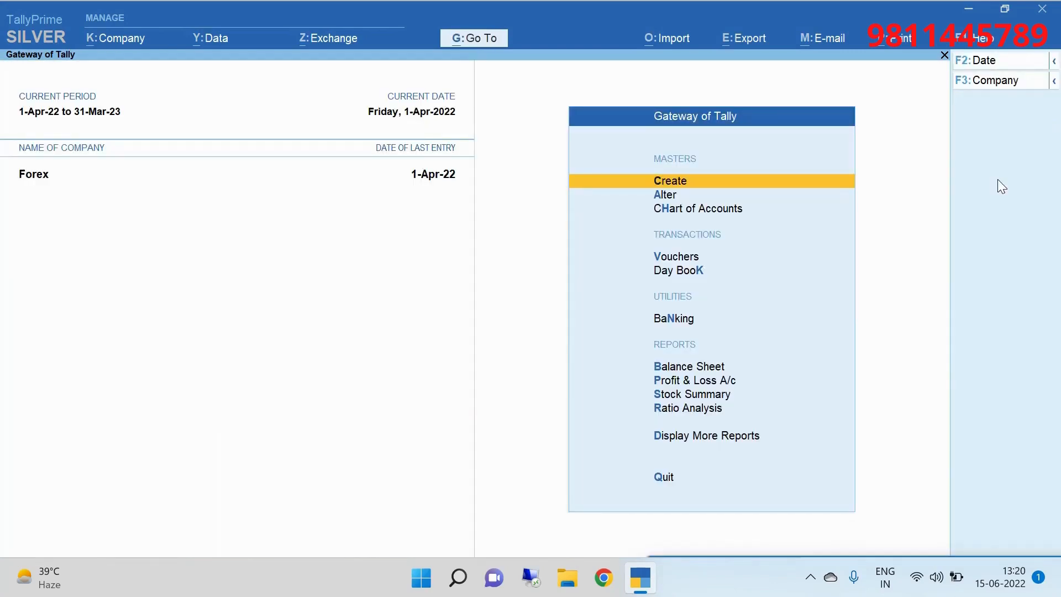
- View the INTERNATIONAL ledger's vouchers in the account books to check the forex adjustment, and close the report
key("d")
key("a")
key("l")
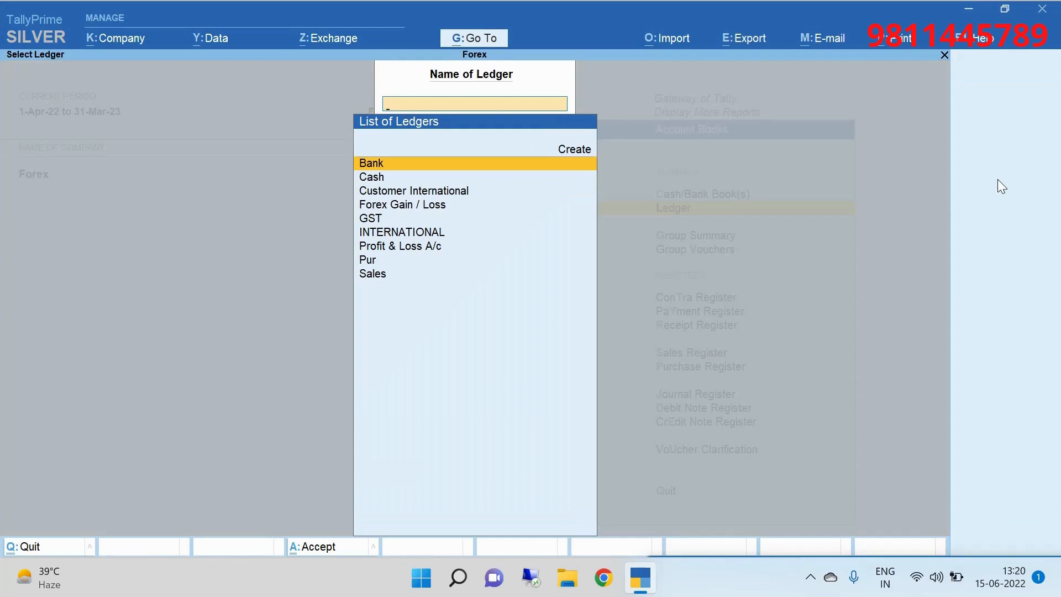
key("Down")
key("Down")
key("Down")
key("Down")
key("Down")
key("Return")
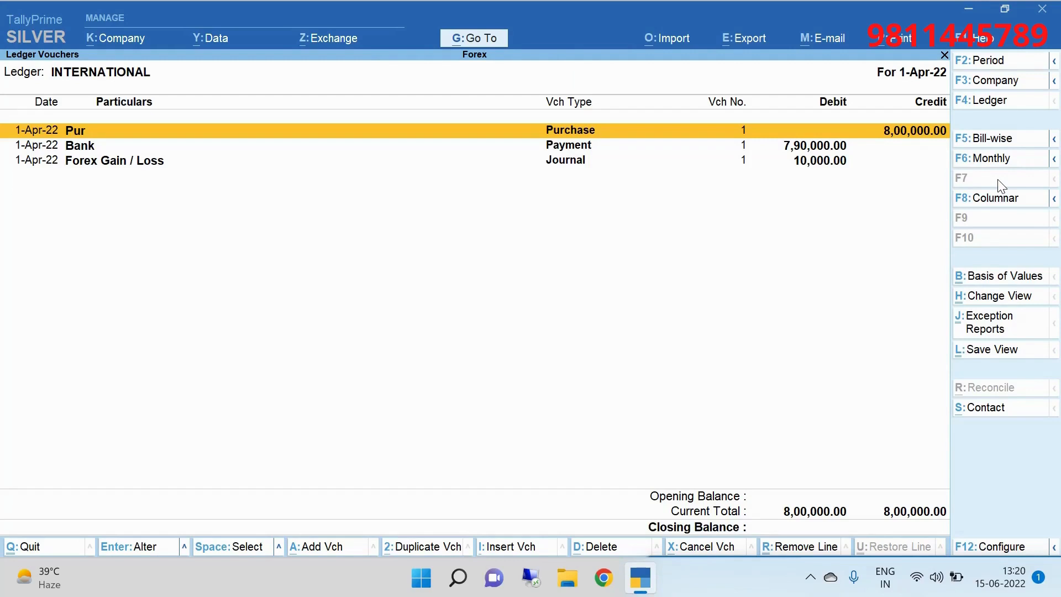
key("Escape")
key("Escape")
key("Escape")
key("Escape")
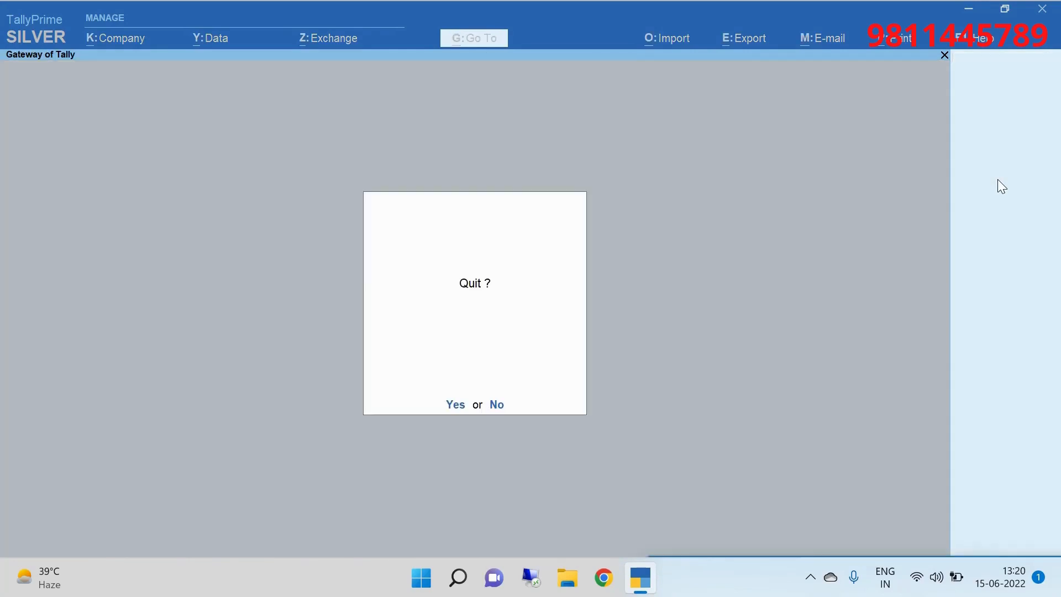
key("n")
- View the company's Balance Sheet and return to the Gateway of Tally
key("b")
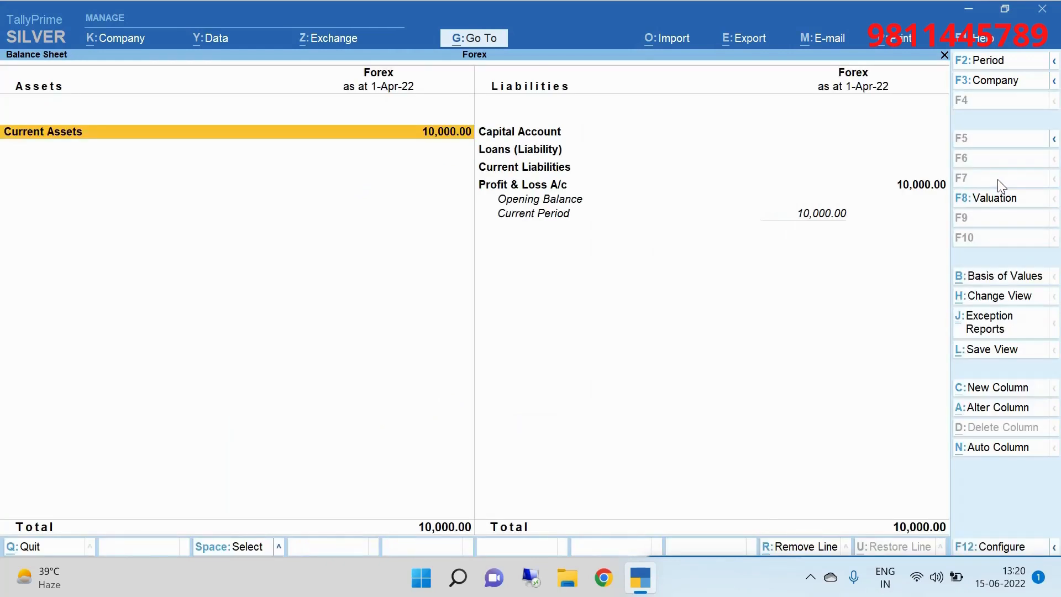
key("Escape")
key("Escape")
key("n")
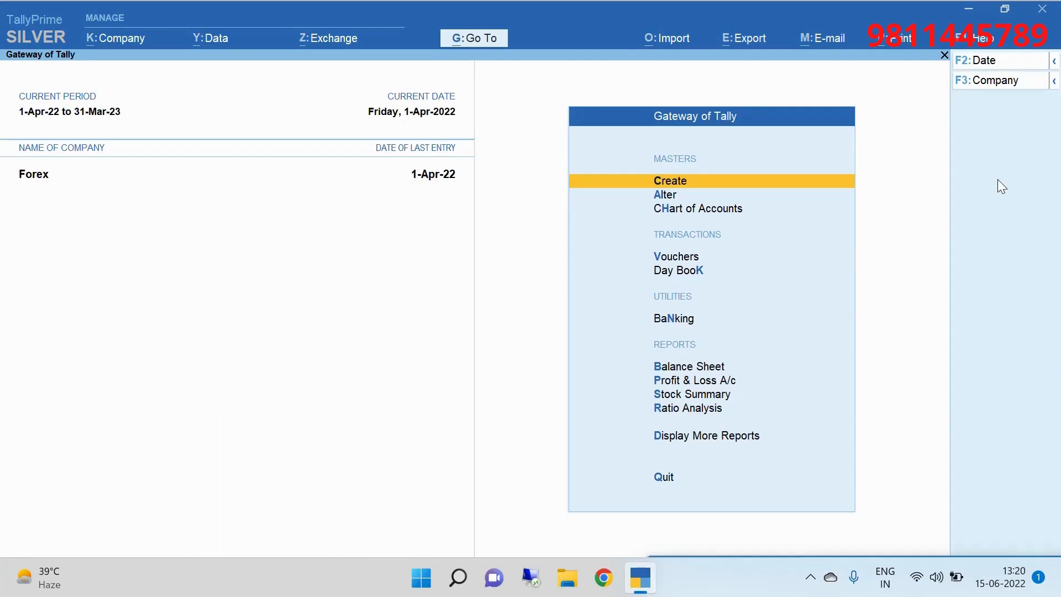
- Start a Sales voucher with reference number 11 and reference date 1-Apr-22
key("Down")
key("Down")
key("Down")
key("Down")
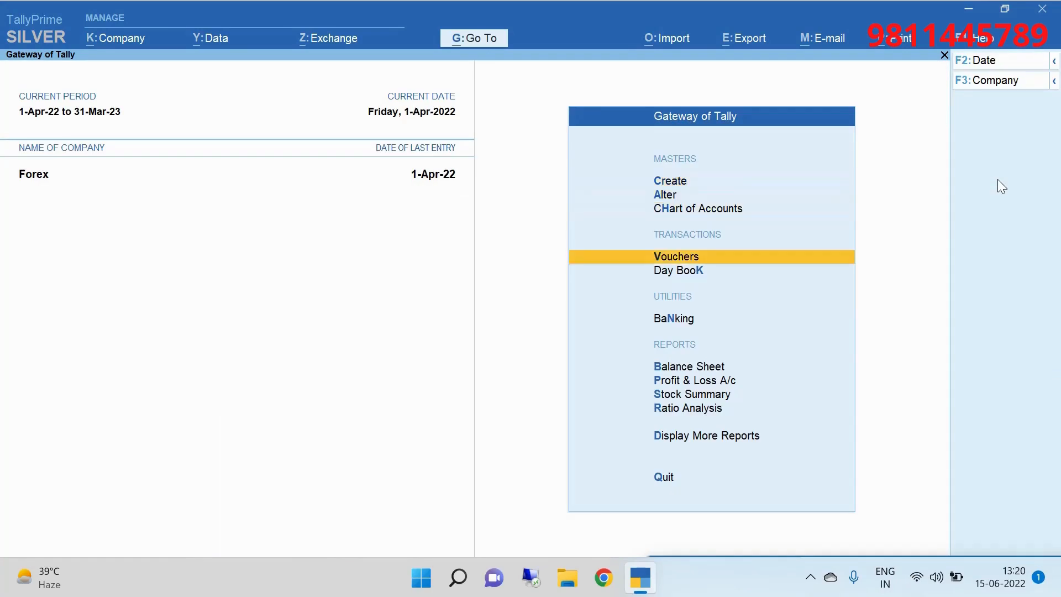
key("Up")
key("Down")
key("Up")
key("Return")
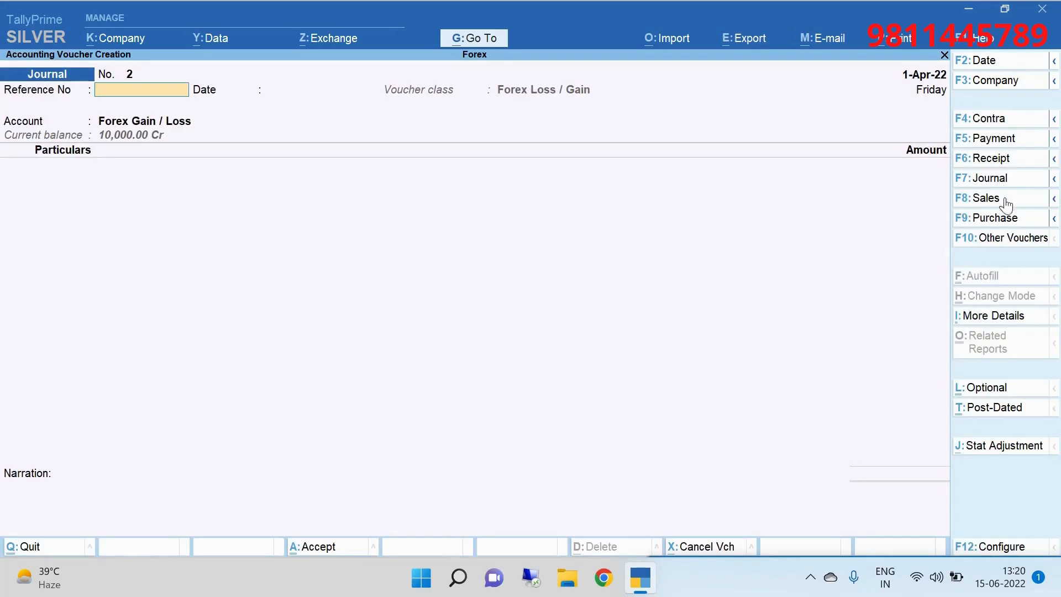
left_click(1007, 205)
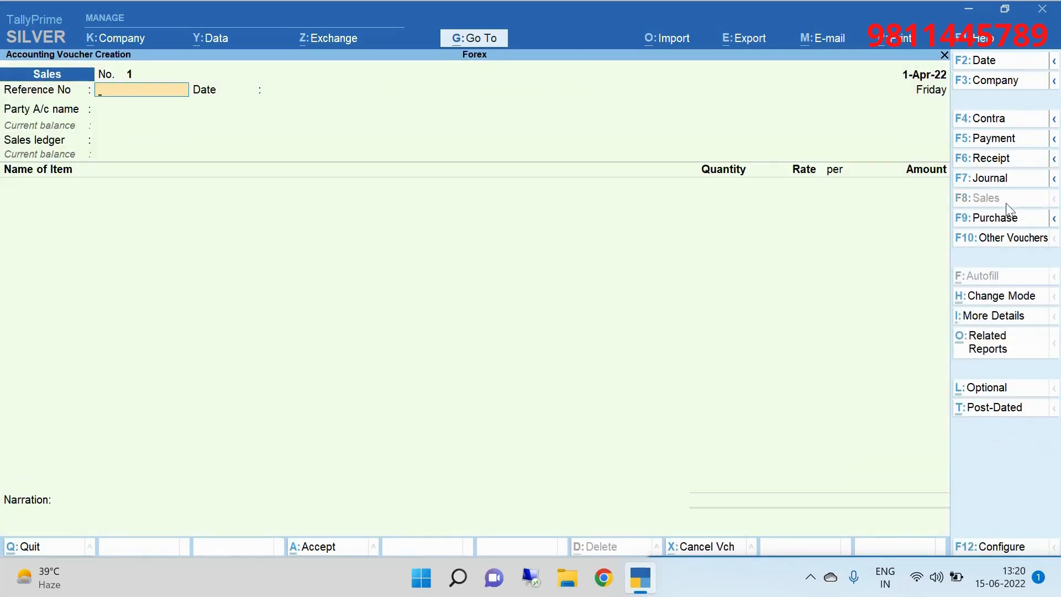
type("11")
key("Return")
key("Return")
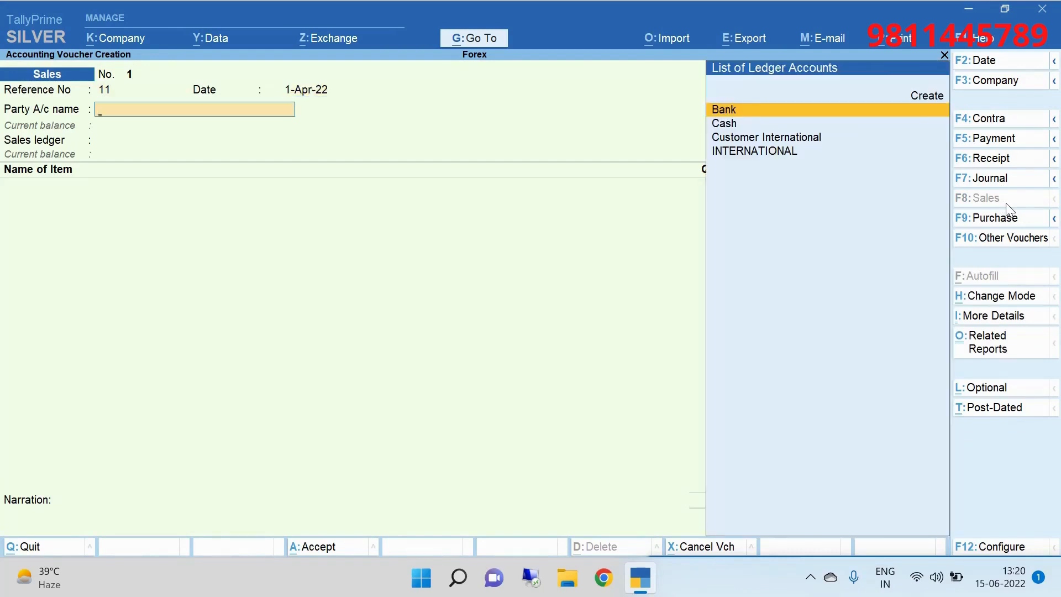
- Choose Customer International as the party, leave the dispatch and order details blank, and select Sales as the sales ledger
key("Down")
key("Down")
key("Return")
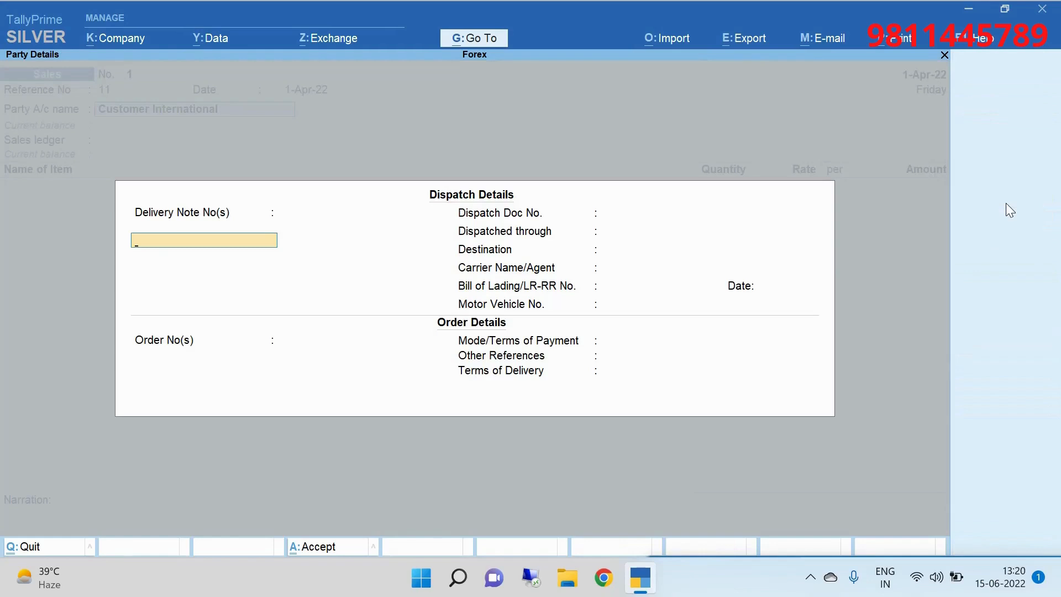
key("Return")
key("Return")
key("Return")
key("Return")
key("Return")
key("Return")
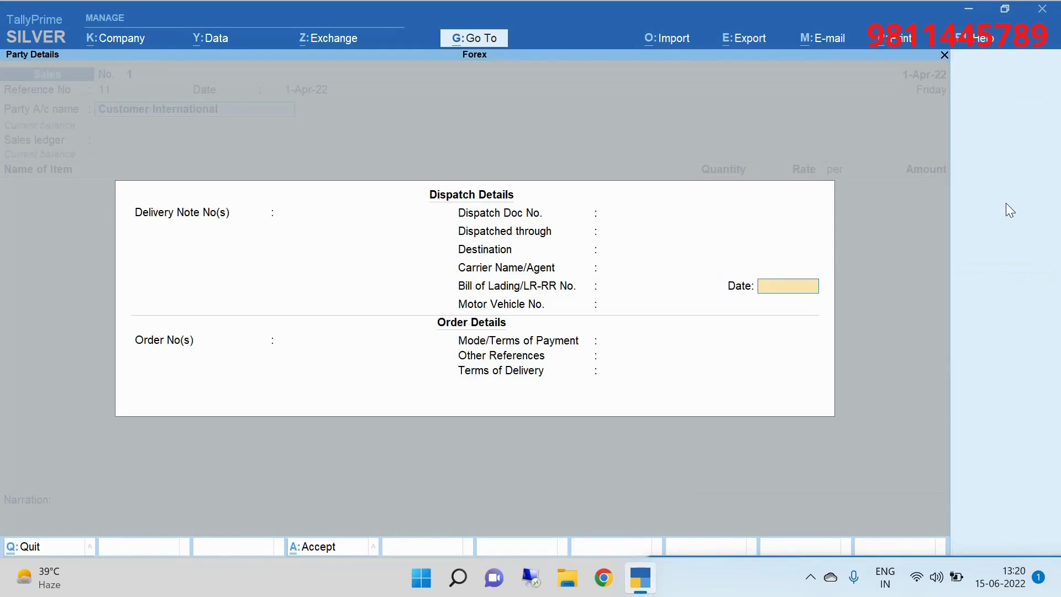
key("Return")
key("Return")
key("Return")
key("Return")
key("Return")
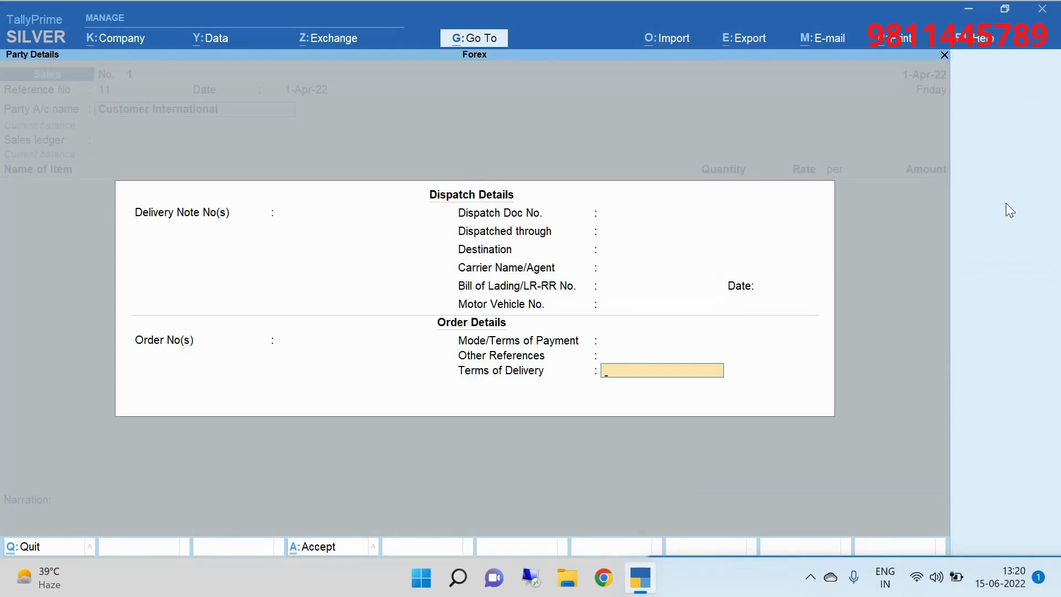
key("Return")
key("Return")
key("Return")
key("Return")
key("Return")
key("Return")
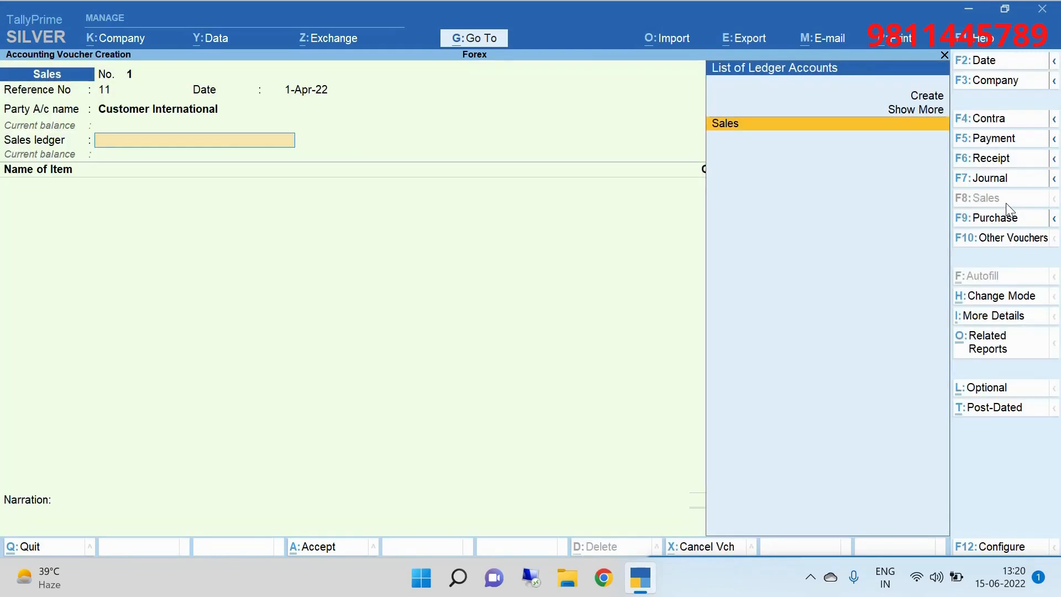
key("Return")
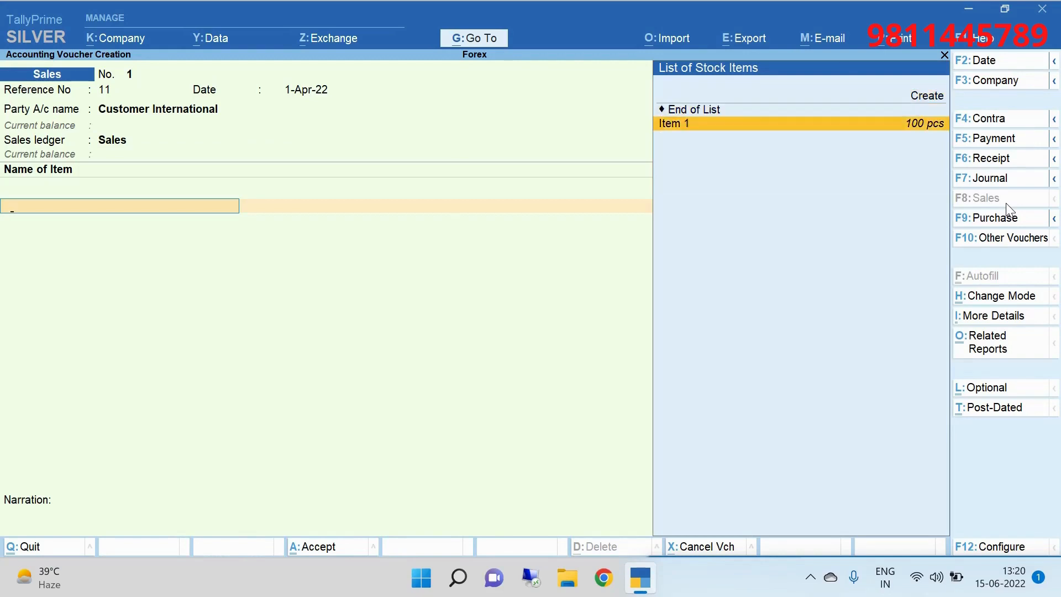
- Add Item 1 to the sales voucher with a quantity of 90 pcs at a rate of $110 per piece
key("Return")
key("Return")
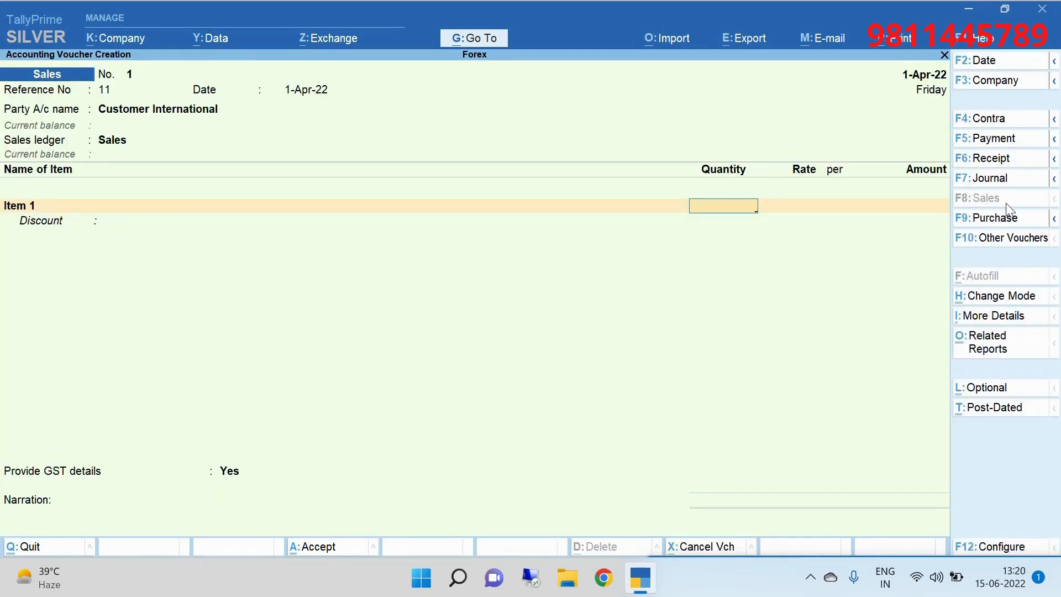
type("90")
key("Return")
type("11")
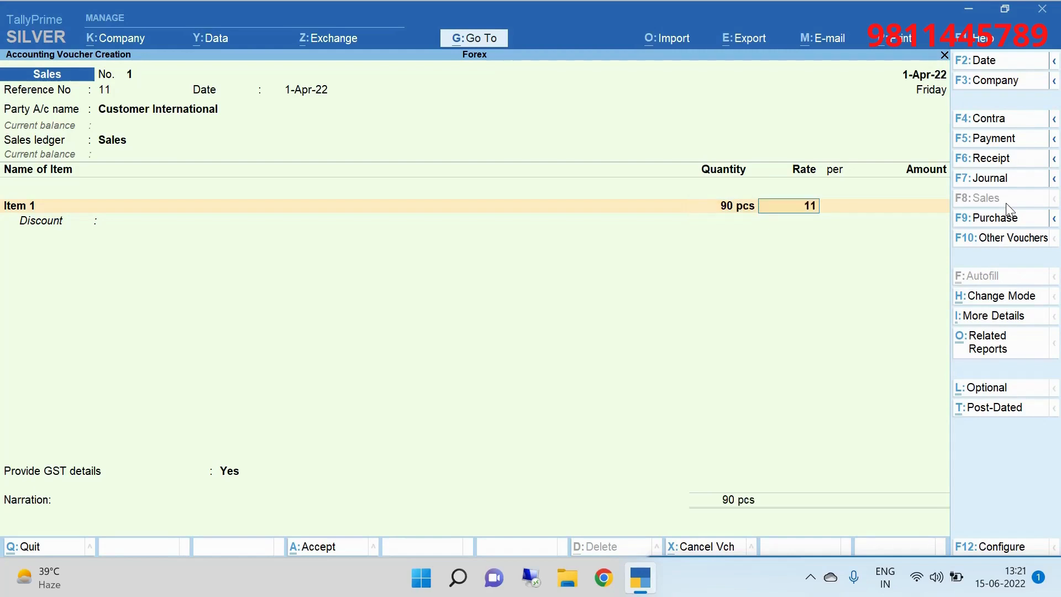
type("0$")
key("Return")
key("Return")
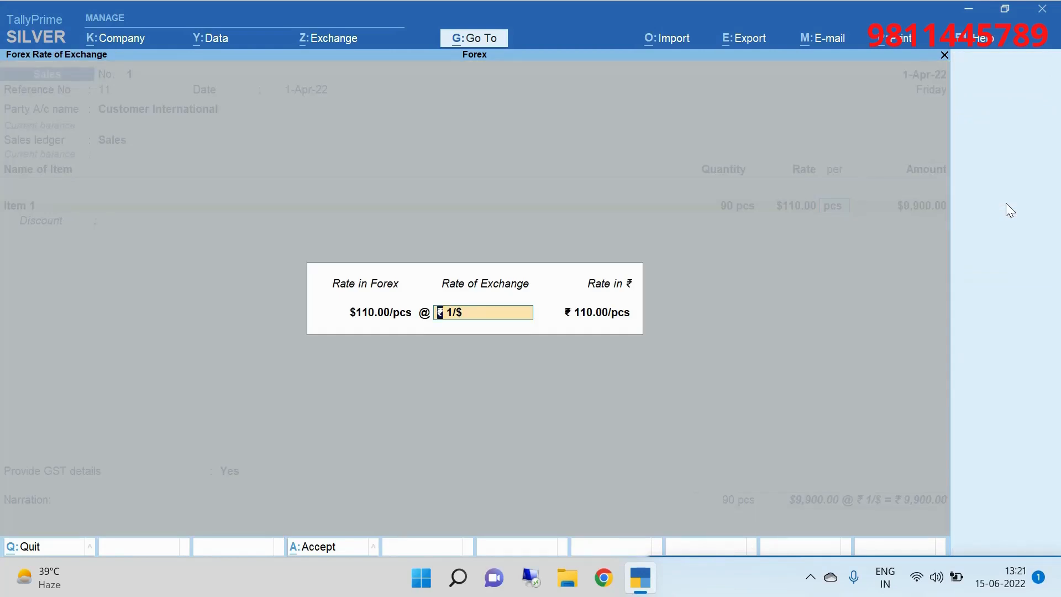
- Set the item's exchange rate to ₹ 81/$ and accept its amount without a discount
type("81/$")
key("Return")
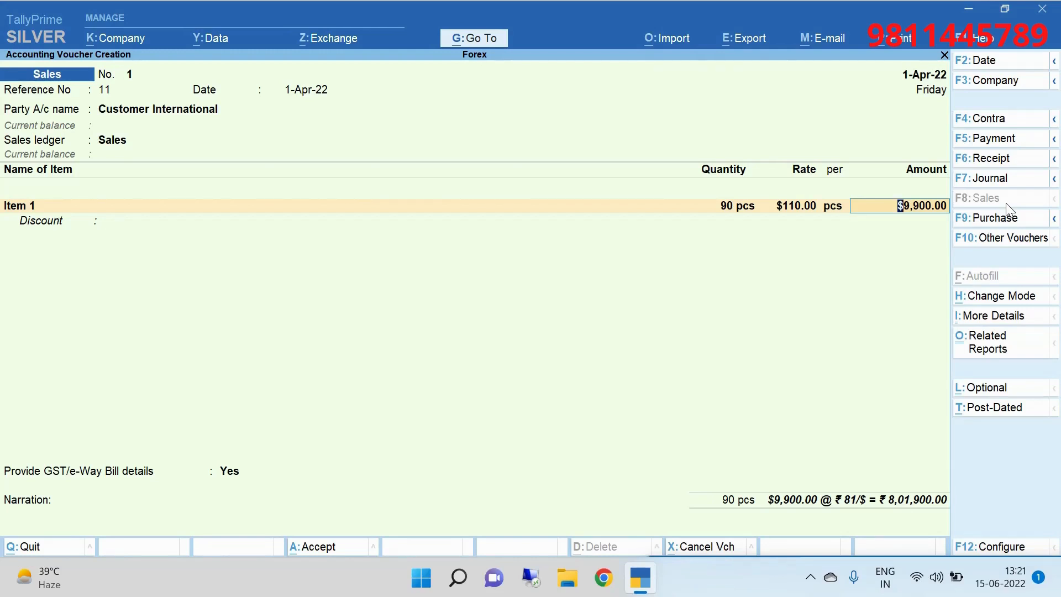
key("Return")
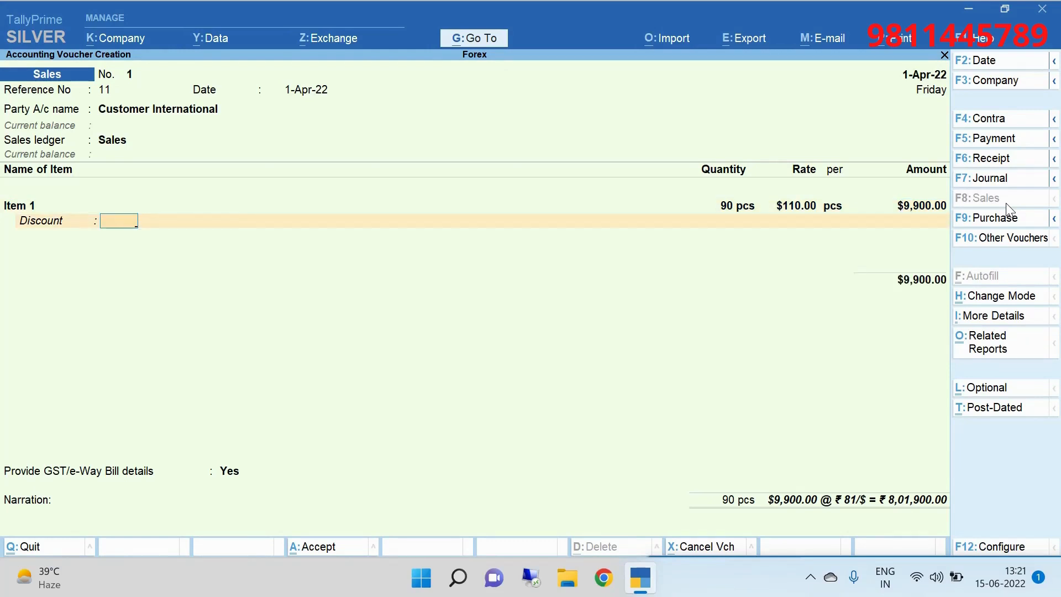
key("Return")
key("Return")
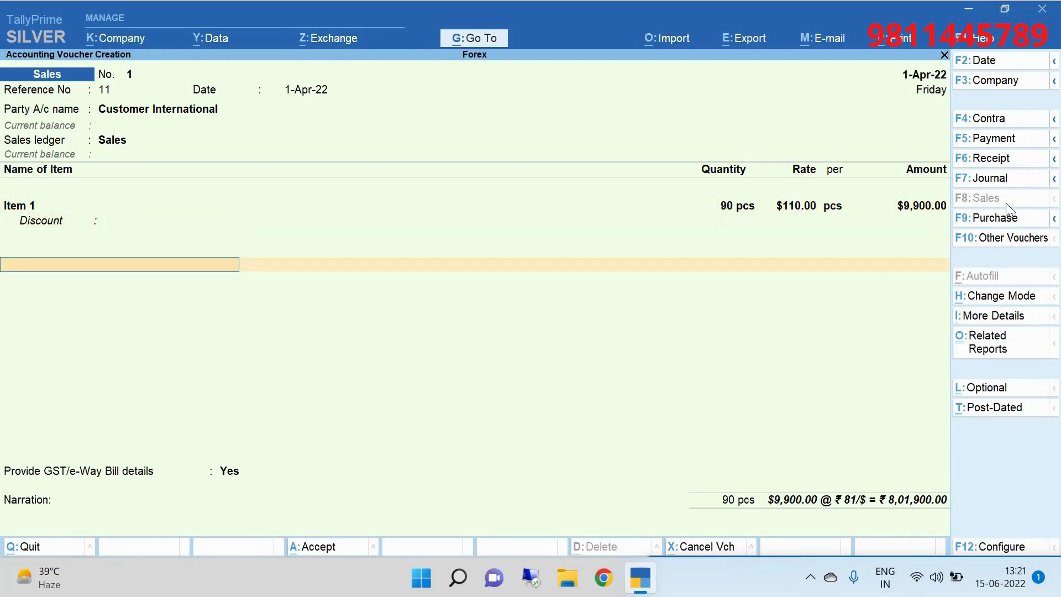
type("I")
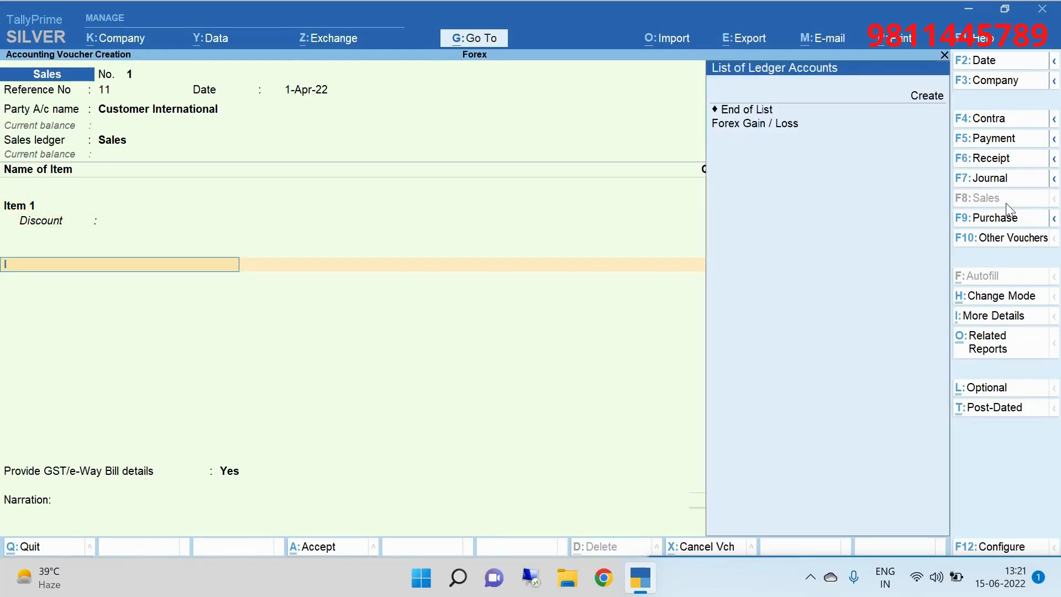
key("Return")
key("Escape")
key("BackSpace")
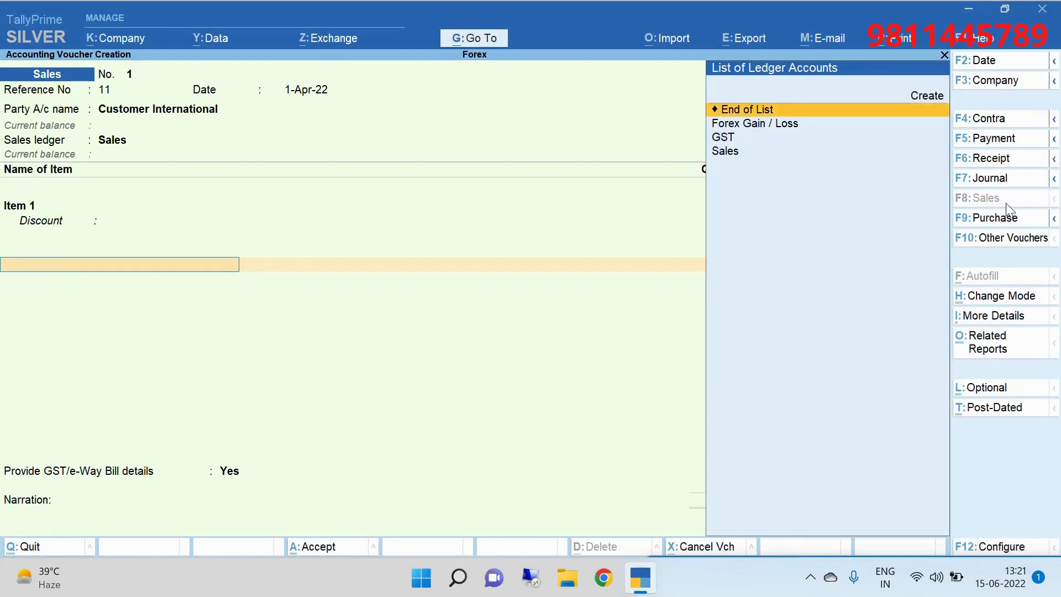
- Alter the GST tax ledger from within the voucher, renaming it IGST and keeping its Integrated Tax settings
key("Down")
key("Down")
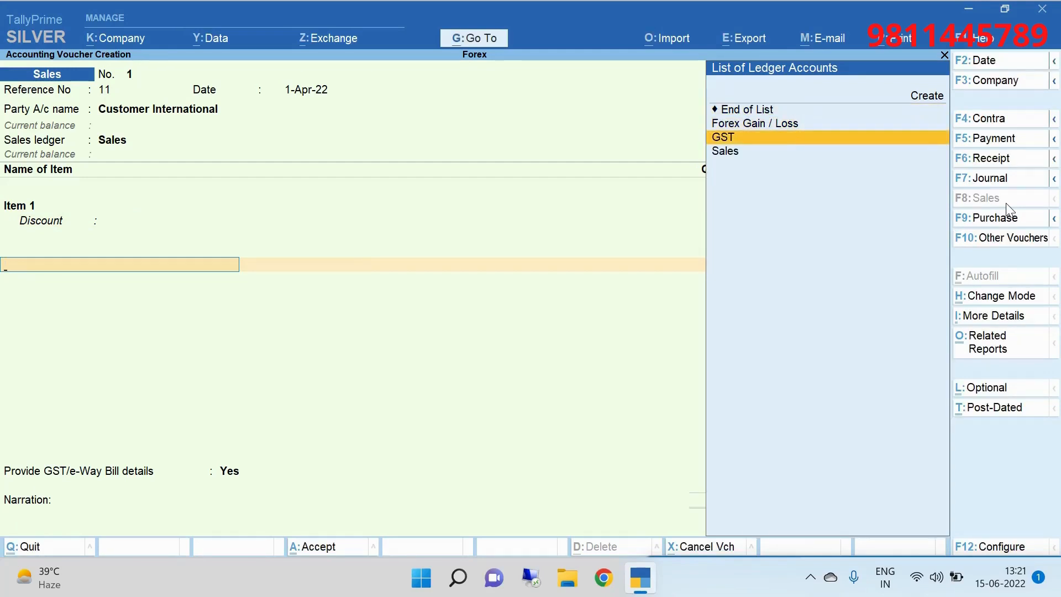
key("Return")
key("Return")
key("ctrl+Return")
key("Return")
key("Return")
key("Return")
key("Return")
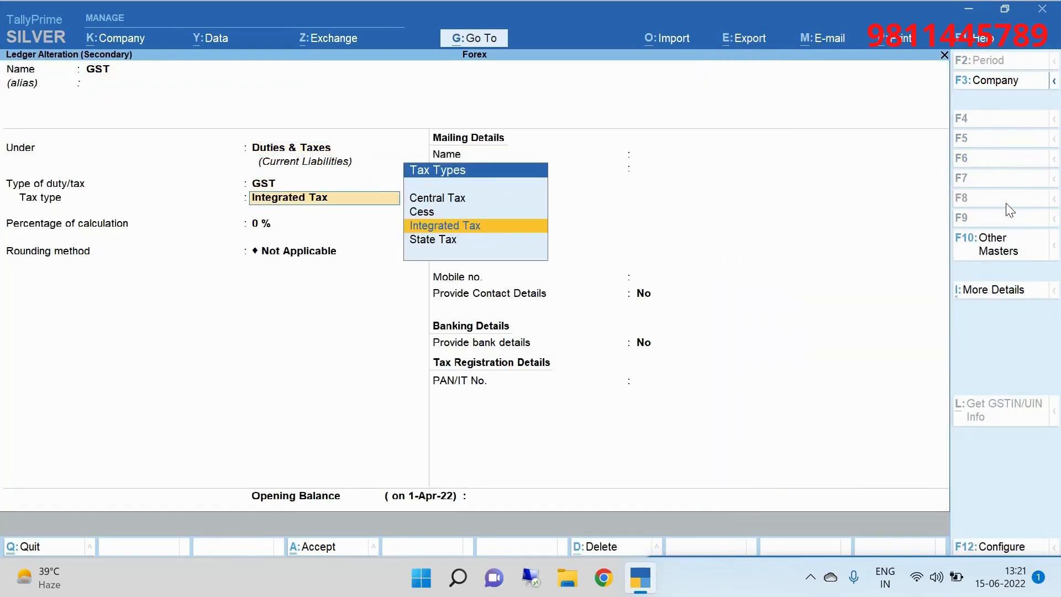
key("BackSpace")
key("BackSpace")
key("BackSpace")
key("BackSpace")
type("I")
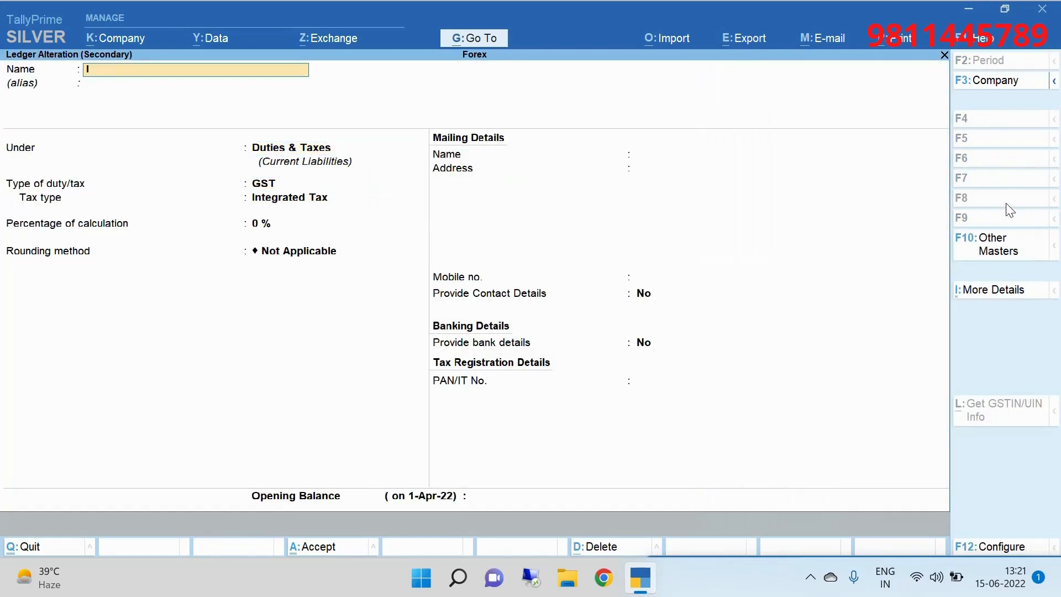
type("GST")
key("Return")
key("Return")
key("Return")
key("Return")
key("Return")
key("Return")
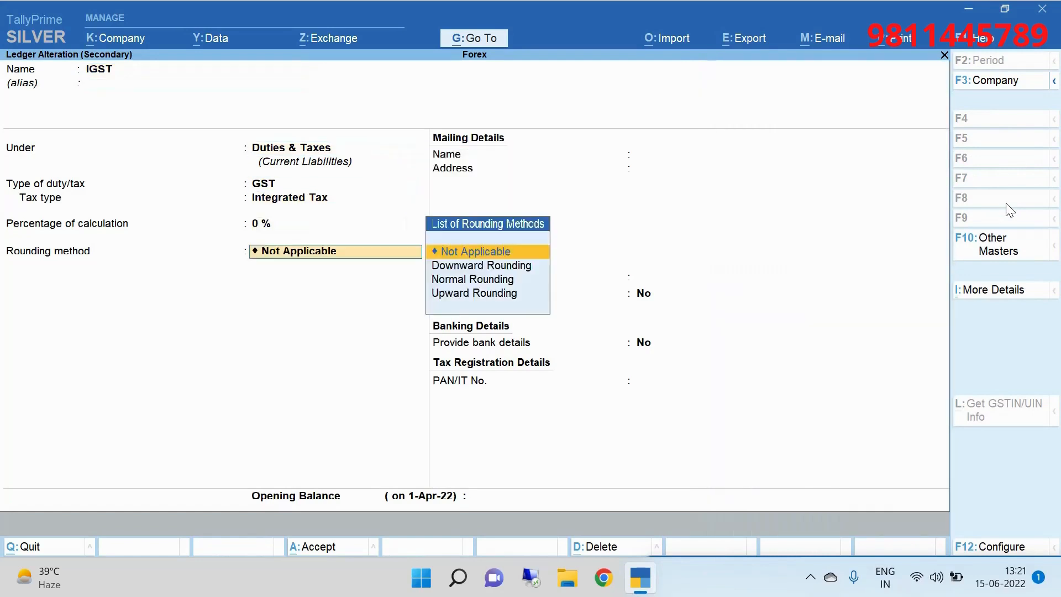
key("Return")
key("Return")
- Add the IGST line to the voucher without a description, accepting its calculated amount at ₹ 81/$
key("Return")
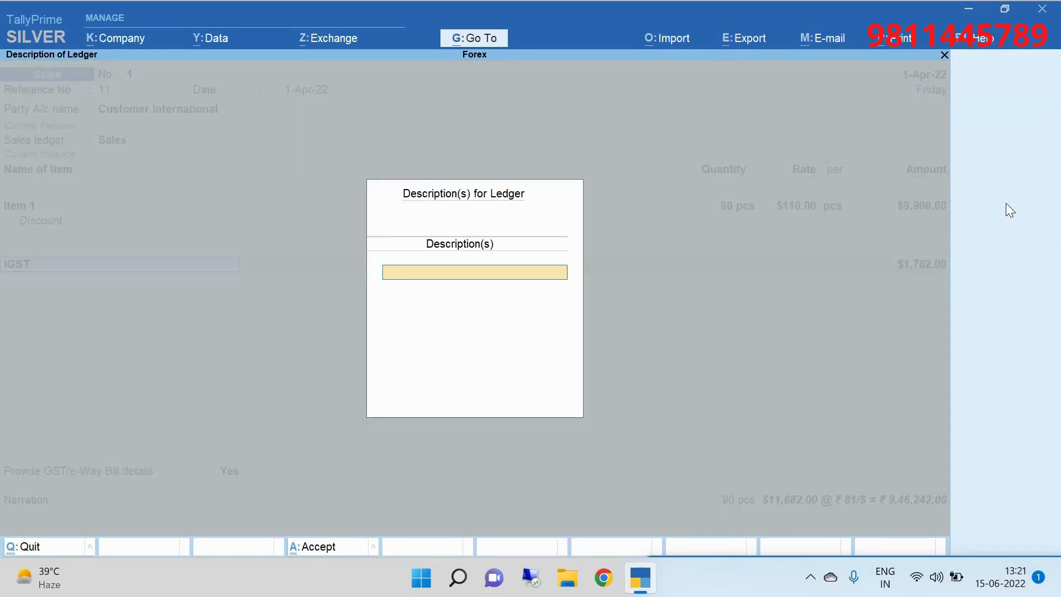
key("Return")
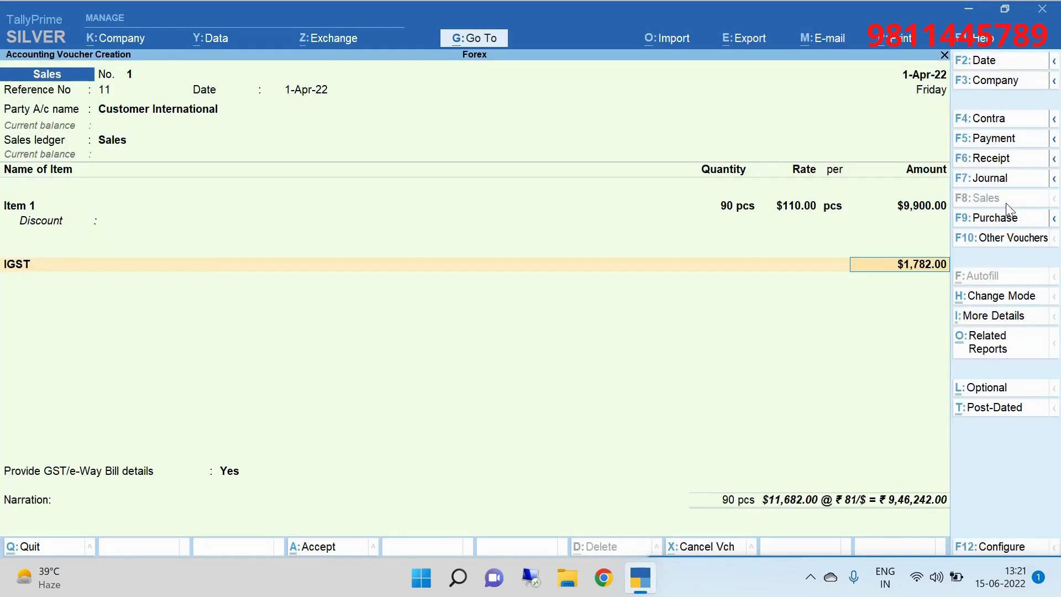
key("Return")
key("Return")
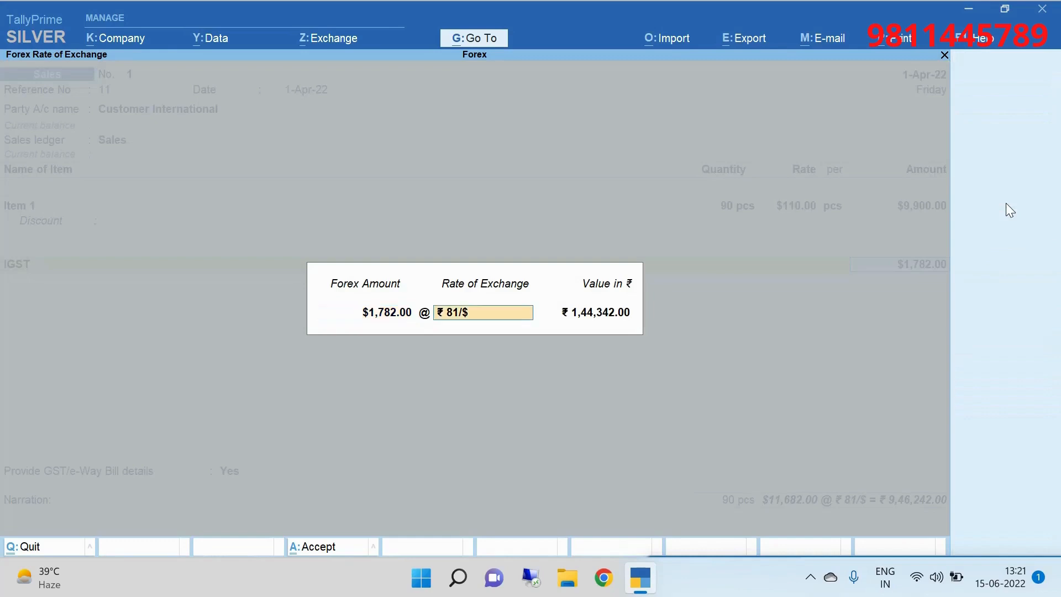
key("Return")
- Finish the tax lines and accept the export and e-Way Bill details without a shipping bill number, with port code Not Applicable
key("Return")
key("Return")
key("Return")
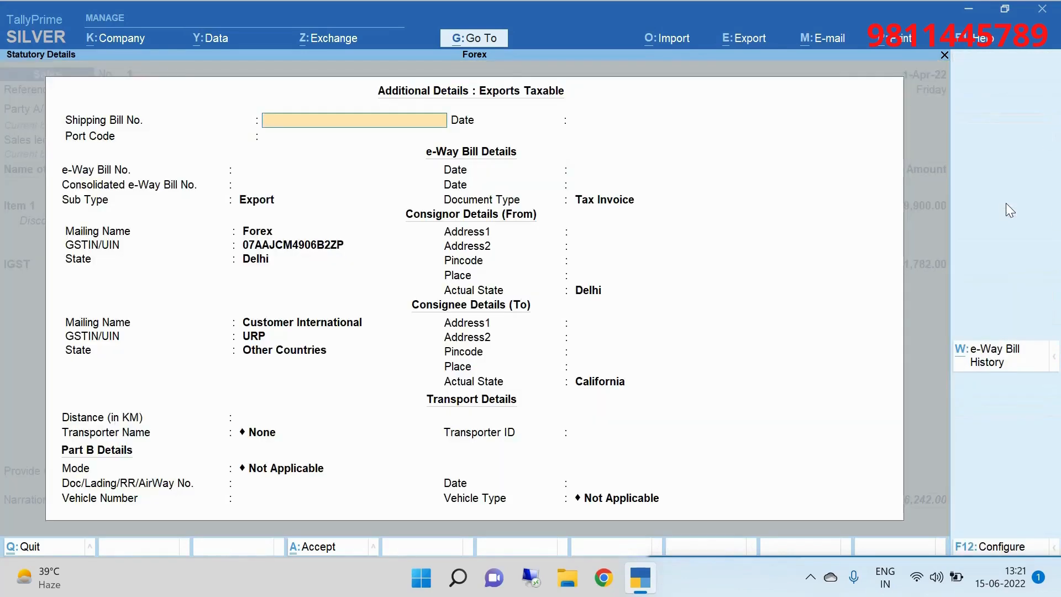
key("Return")
key("Return")
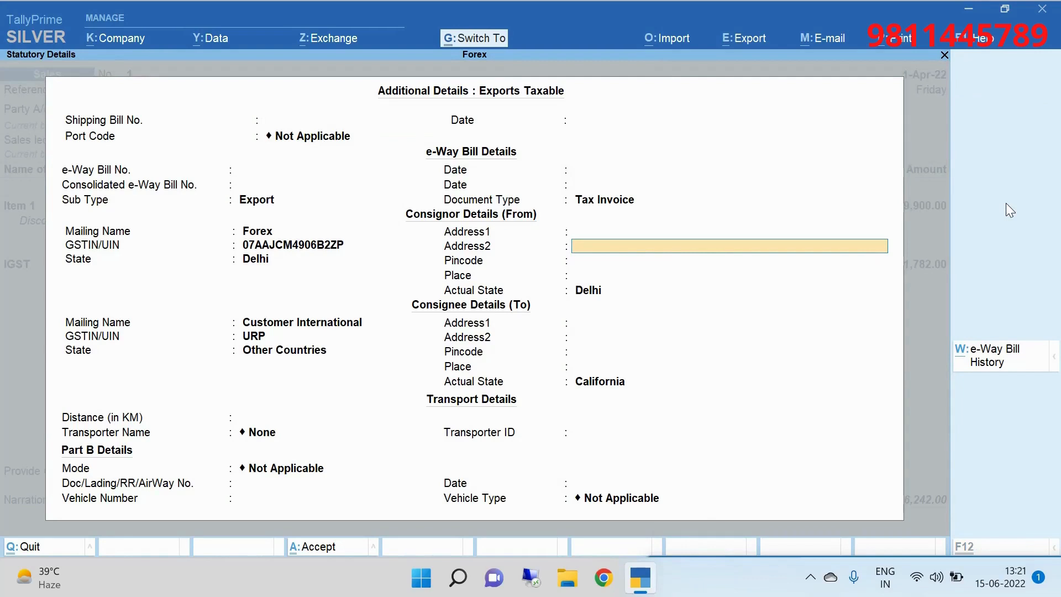
key("ctrl+a")
key("Return")
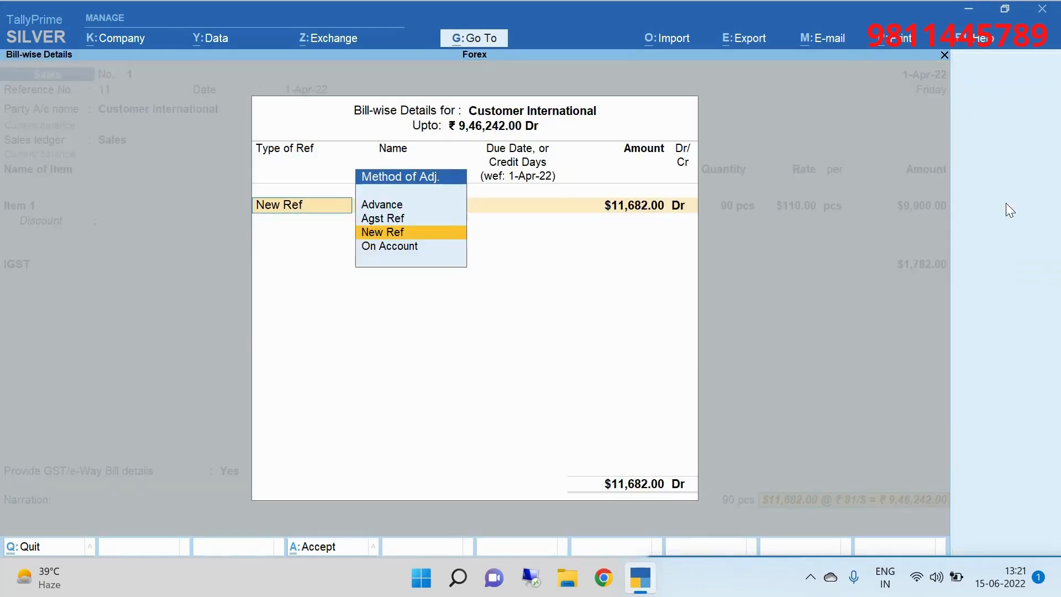
- Allocate the customer's $11,682.00 Dr bill as New Ref 1
key("Return")
key("Return")
key("Return")
key("Return")
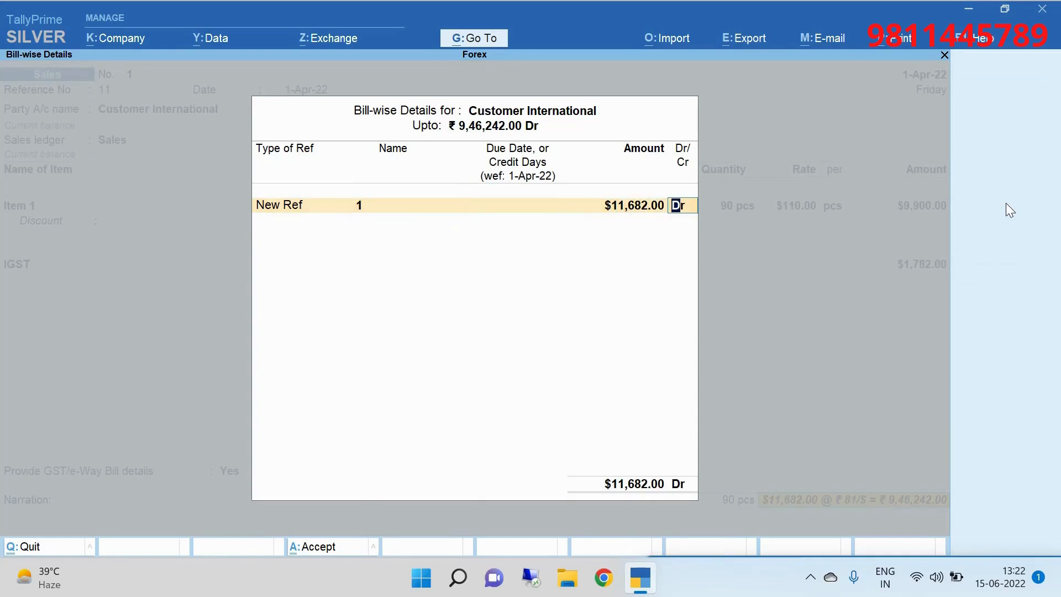
key("Return")
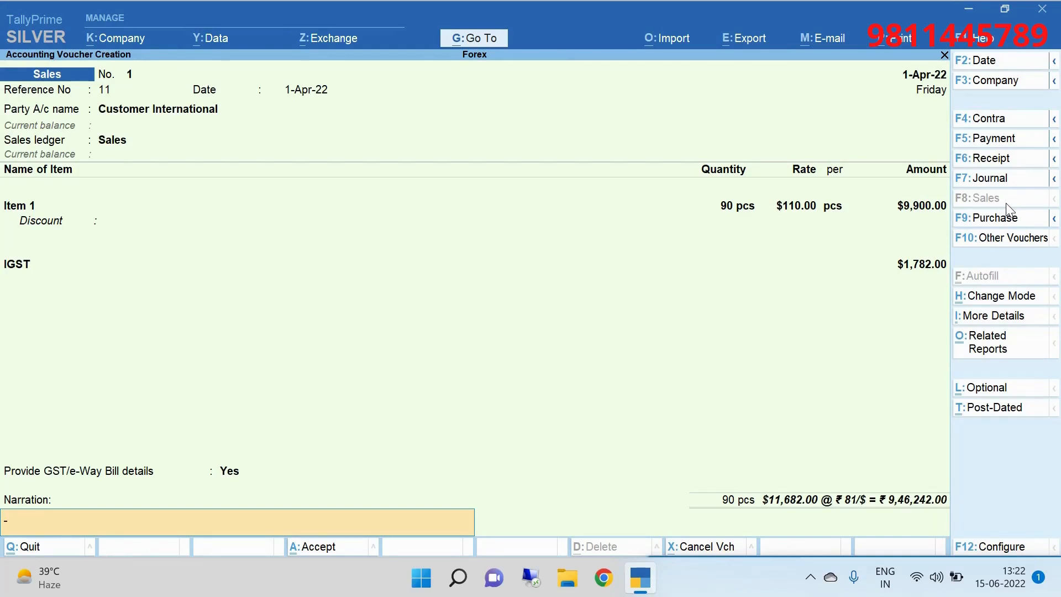
- Save the sales voucher without narration and decline sending its details for e-Way Bill generation
key("Return")
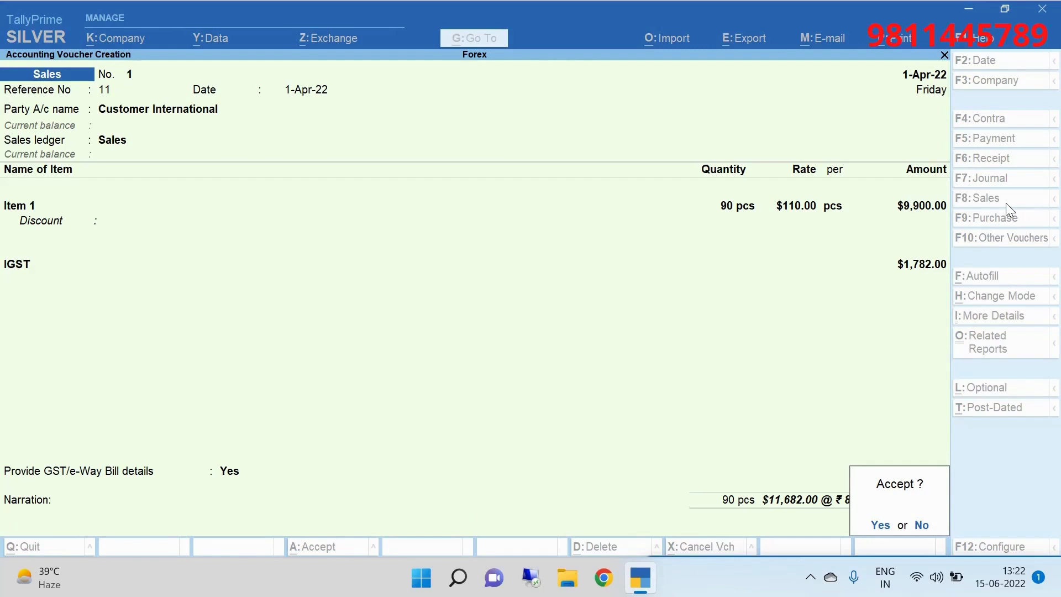
key("Return")
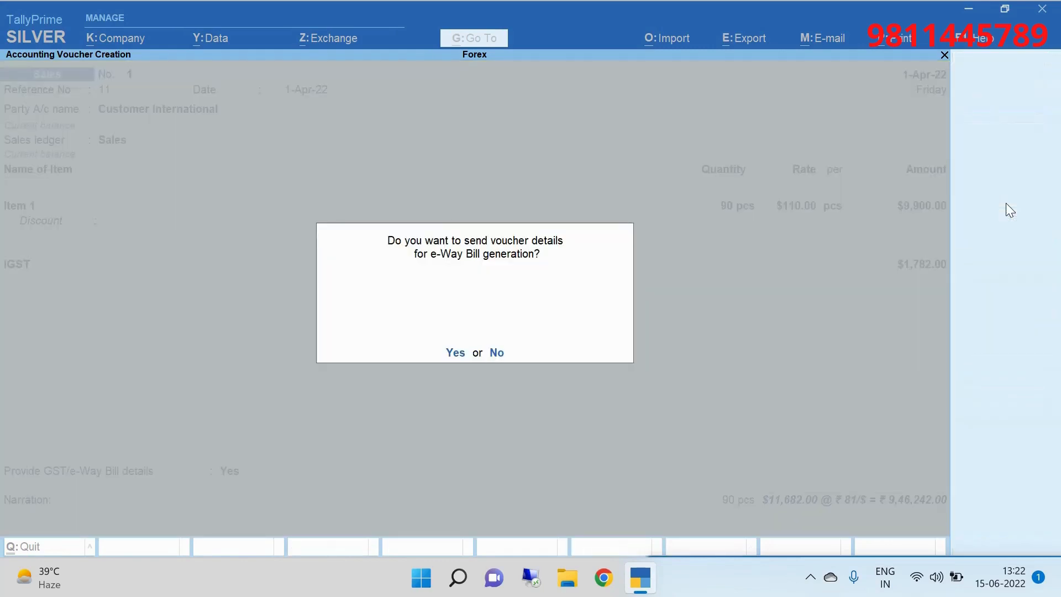
key("n")
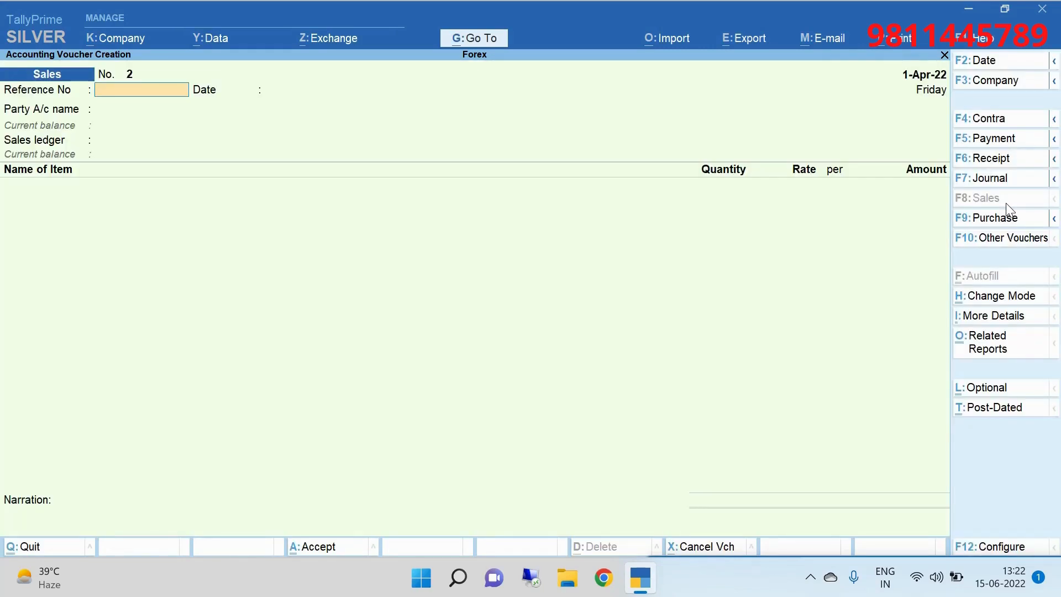
- Return to the Gateway of Tally and reopen voucher entry
key("Escape")
key("Return")
key("c")
key("Escape")
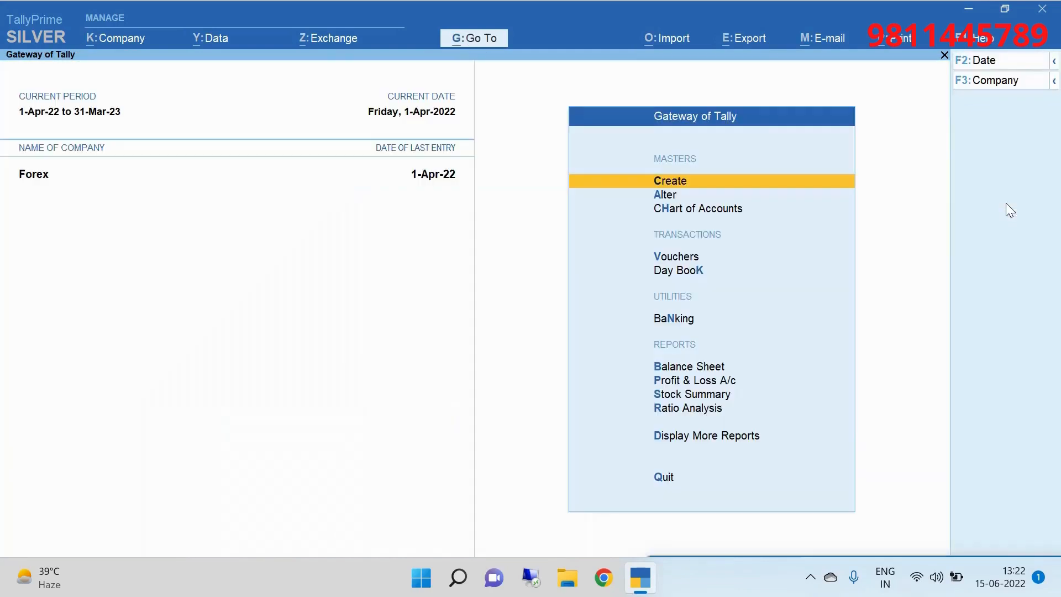
key("Down")
key("Down")
key("Down")
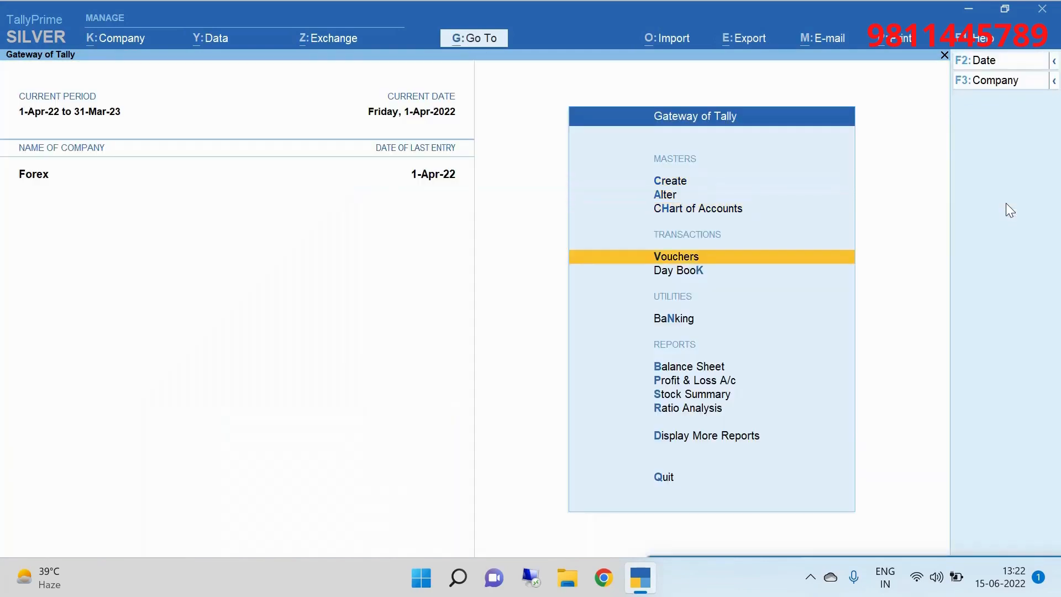
key("Return")
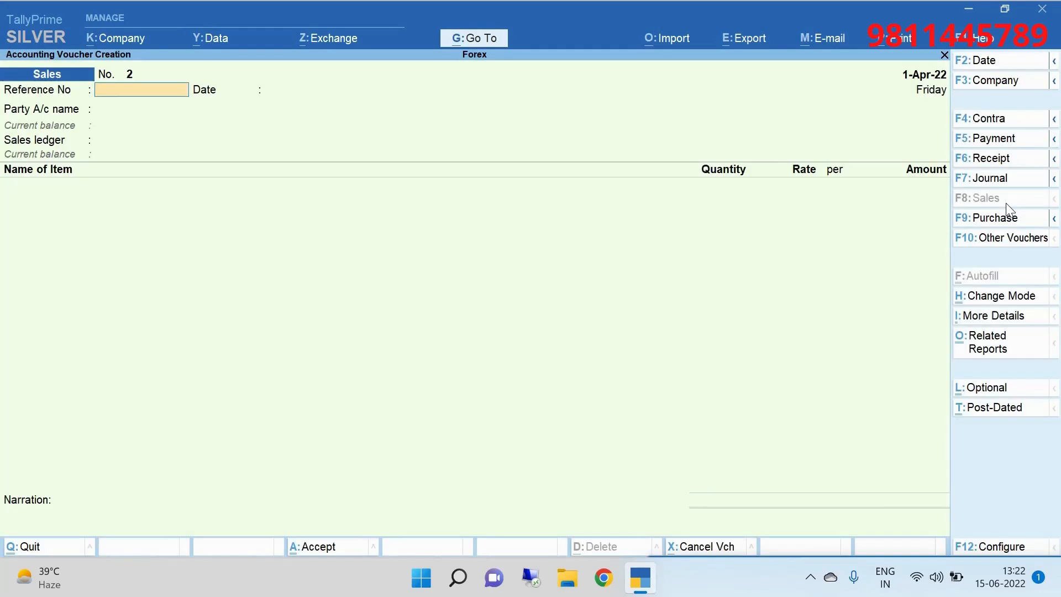
- Start a receipt voucher in the Bank account and credit the ledger Customer International
left_click(1008, 165)
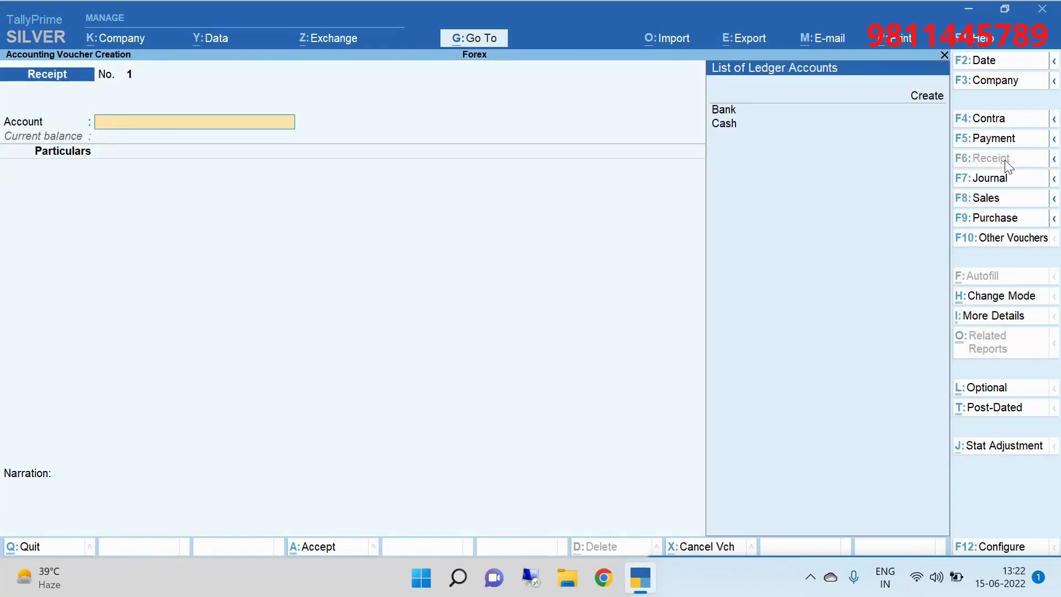
key("Down")
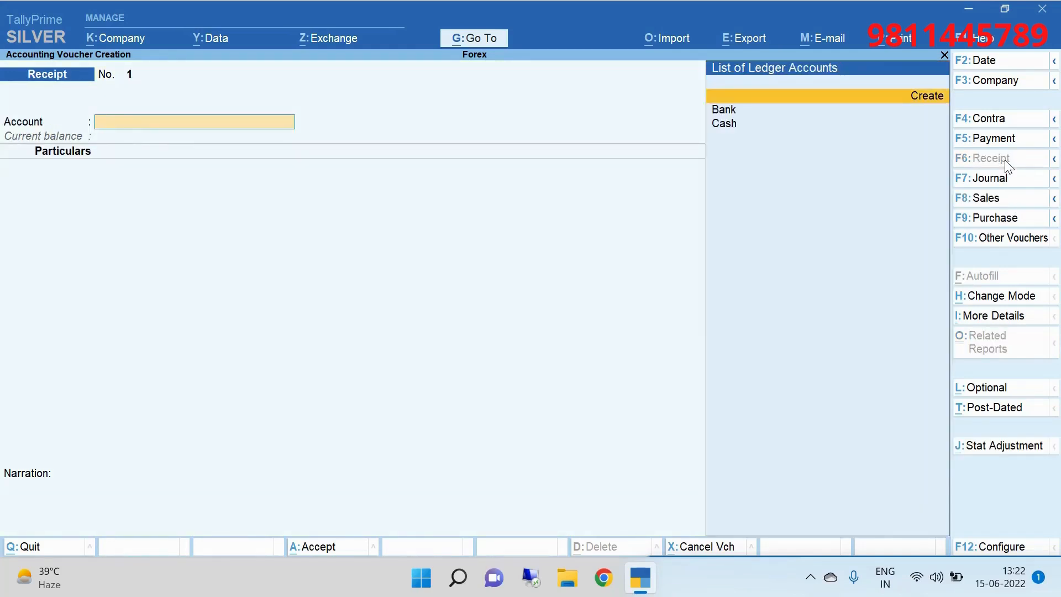
key("Down")
key("Return")
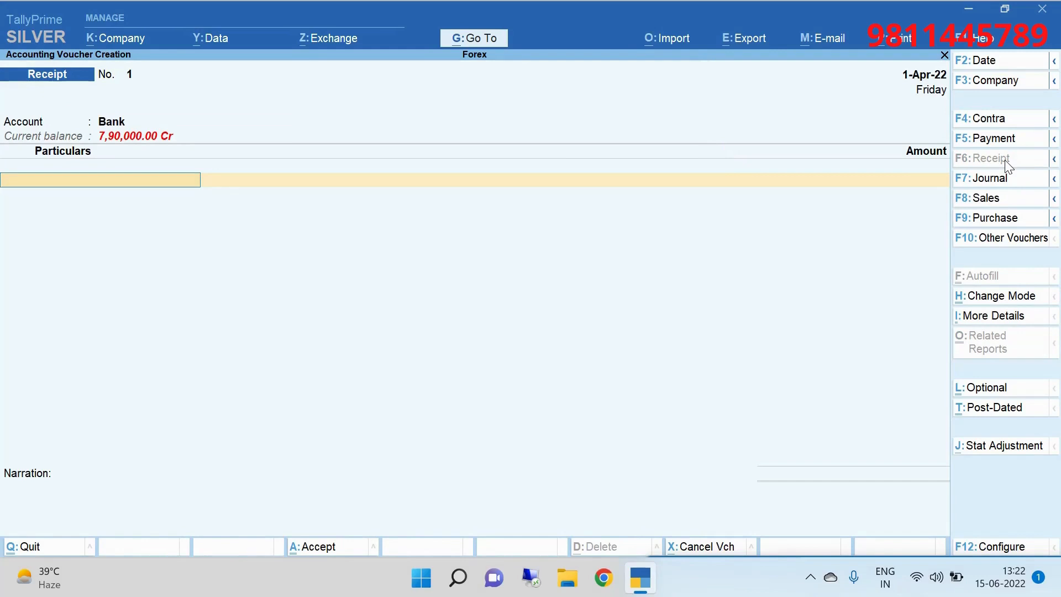
type("CA")
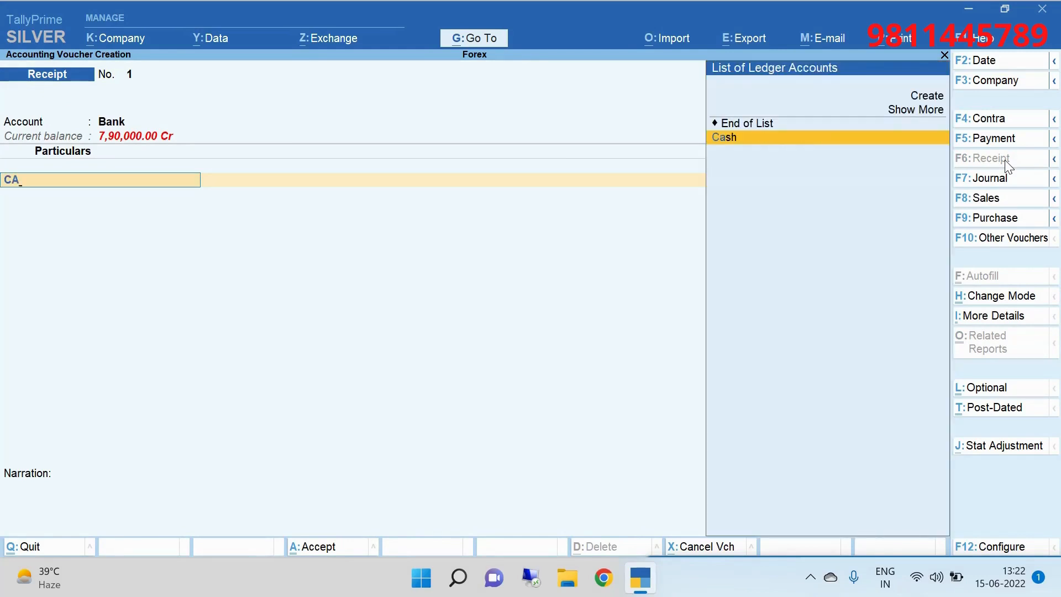
key("BackSpace")
key("Return")
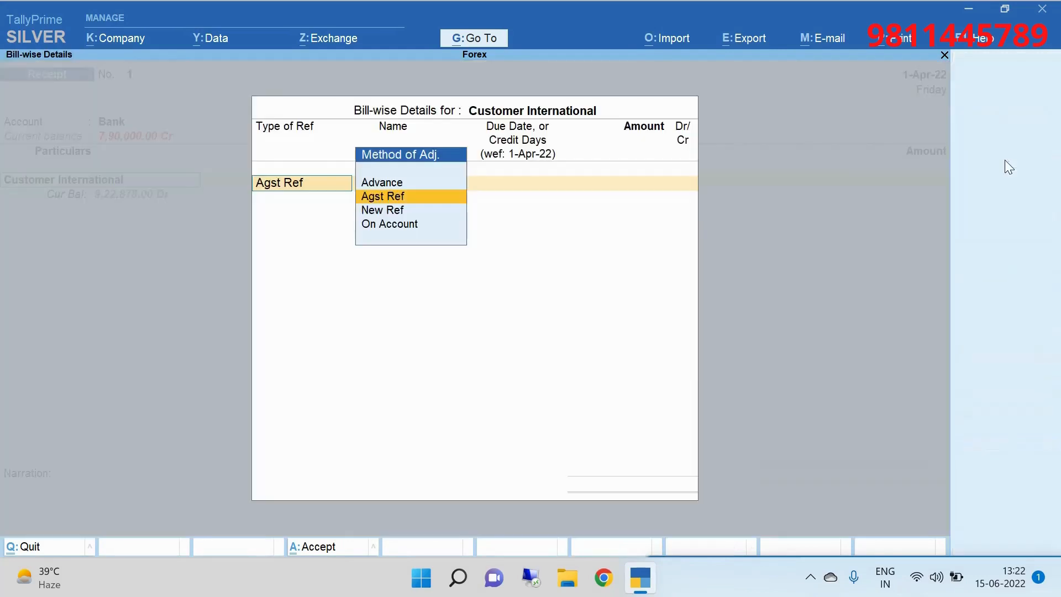
- Allocate $11,682.00 Cr against Customer International's pending bill 1 as Agst Ref, at an exchange rate of ₹ 79/$
key("Return")
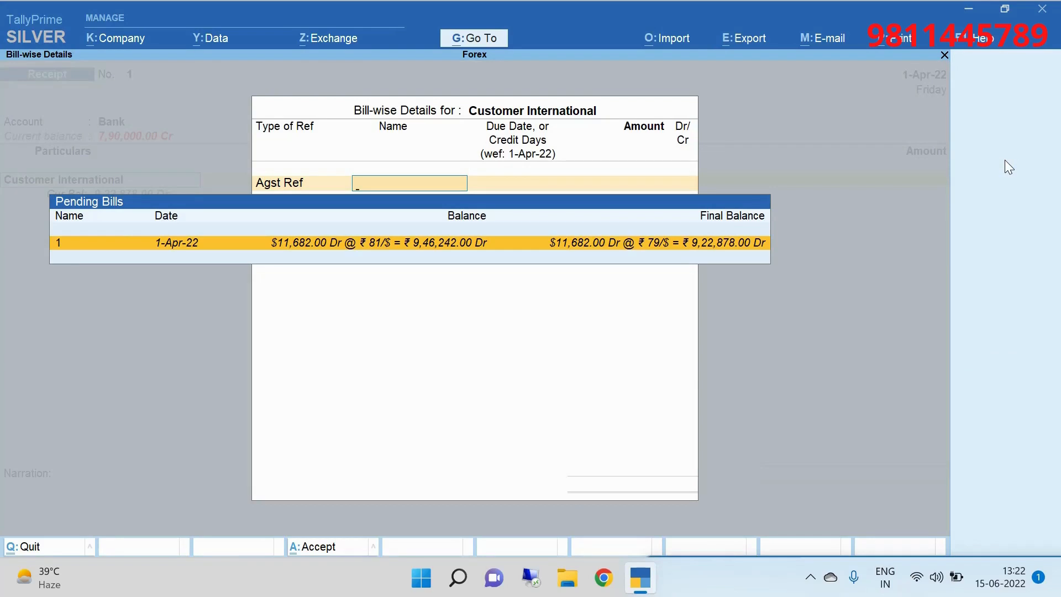
key("Return")
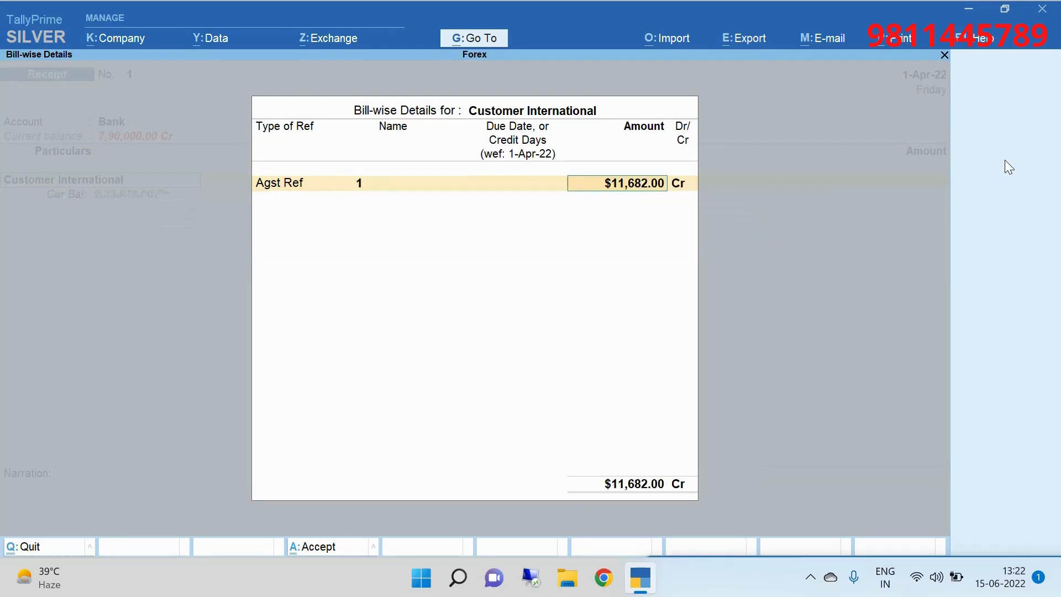
key("Return")
key("Return")
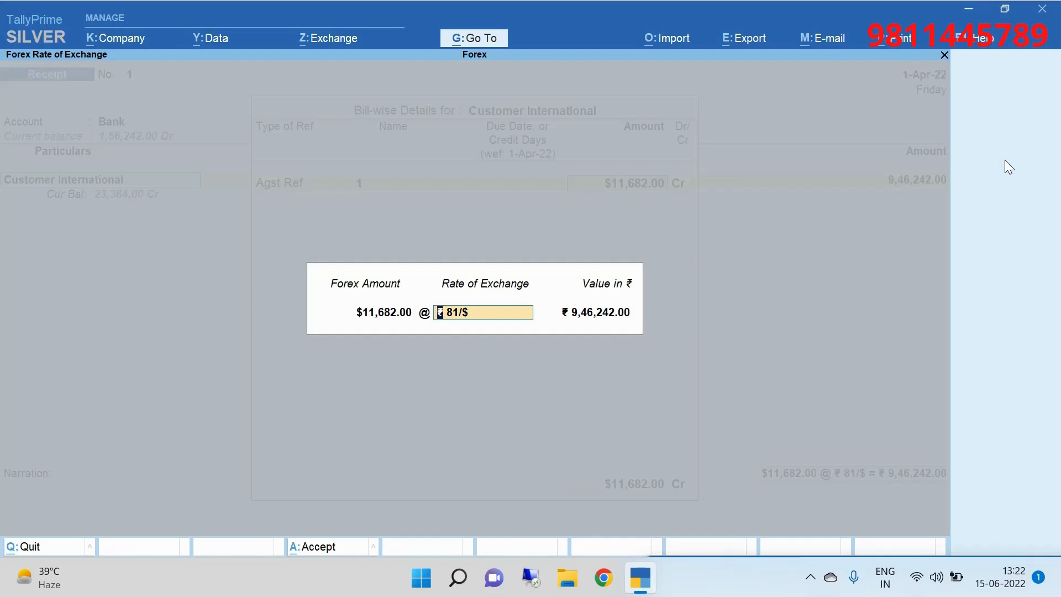
type("79/$")
key("Return")
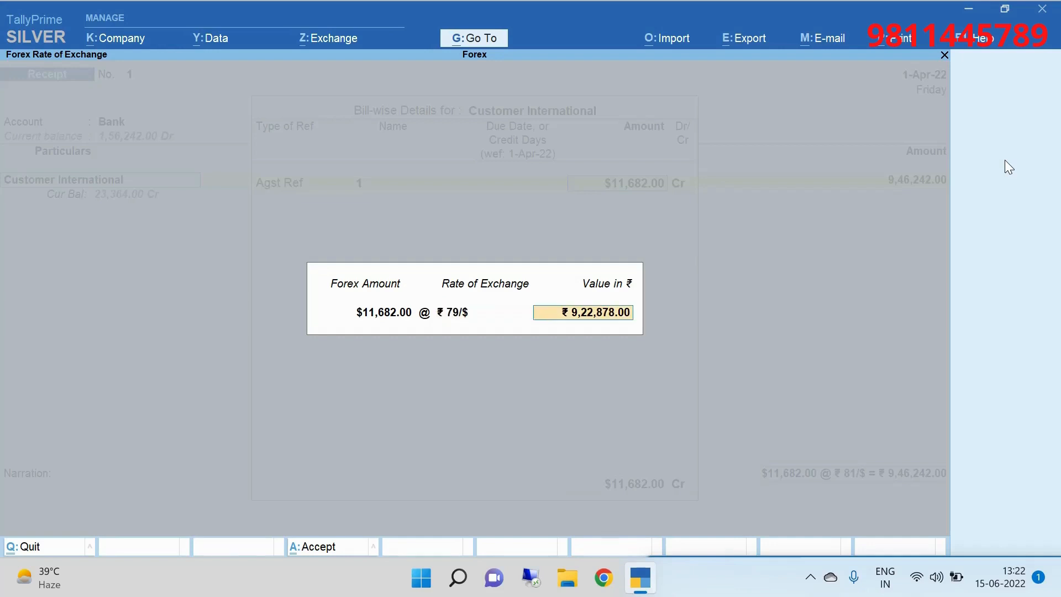
key("Return")
key("Return")
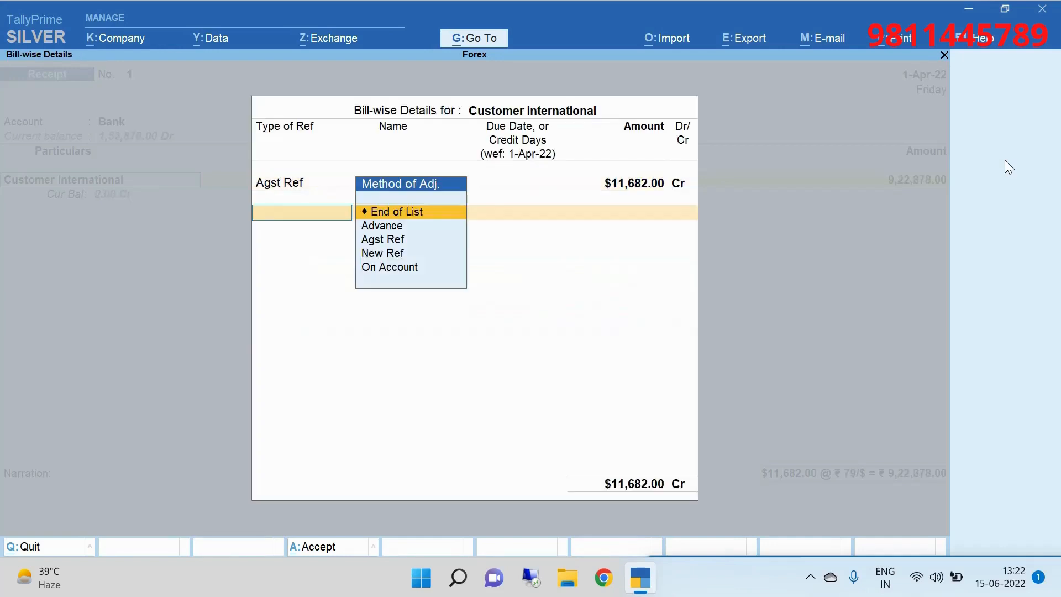
key("Return")
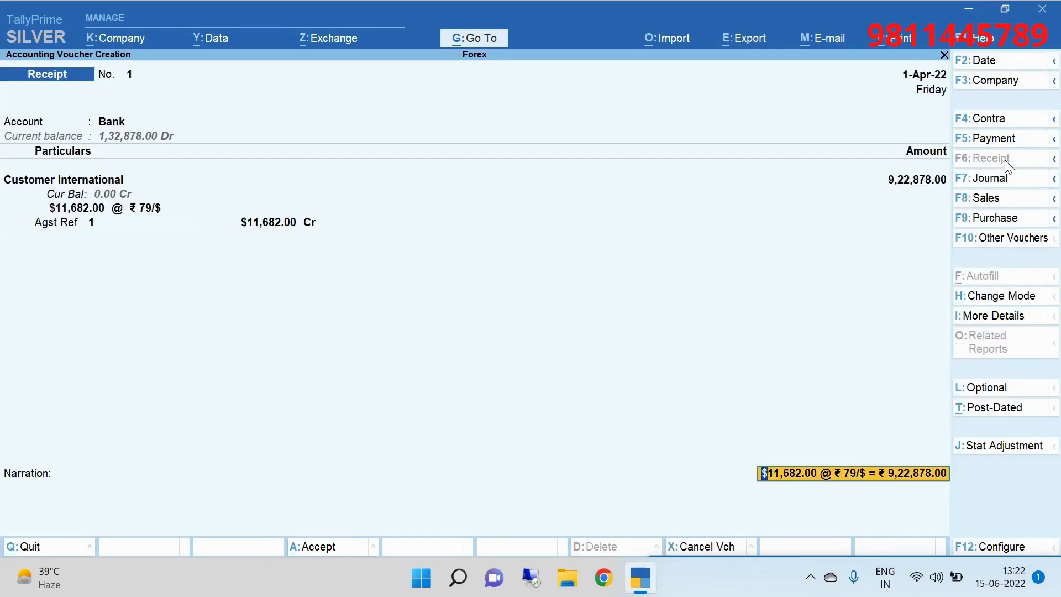
- Save the receipt voucher with a Cheque/DD bank allocation without instrument details, and return to the Gateway of Tally
key("Return")
key("Return")
key("Return")
key("Return")
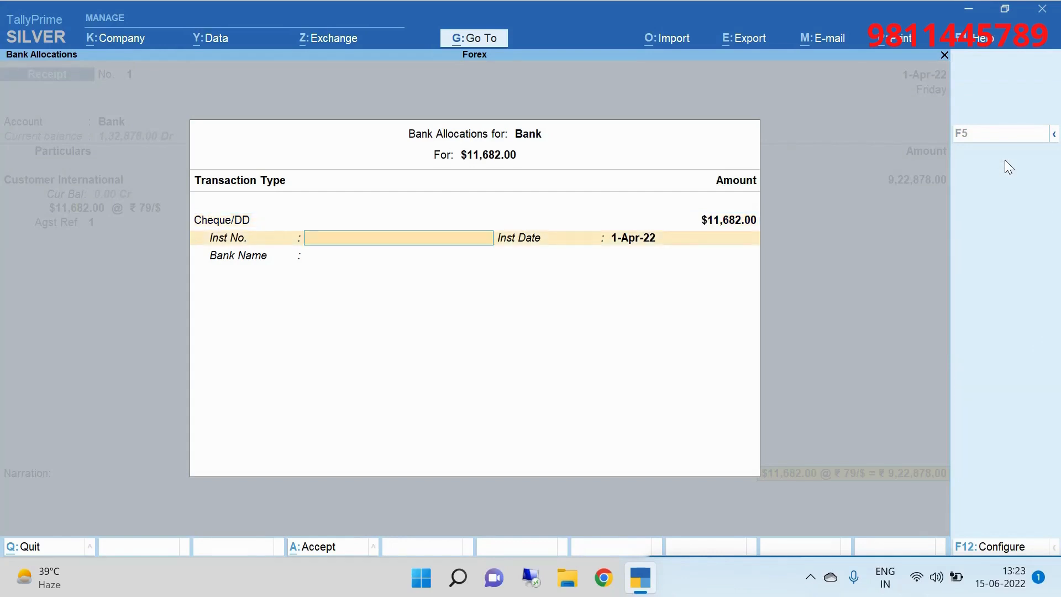
key("Return")
key("Return")
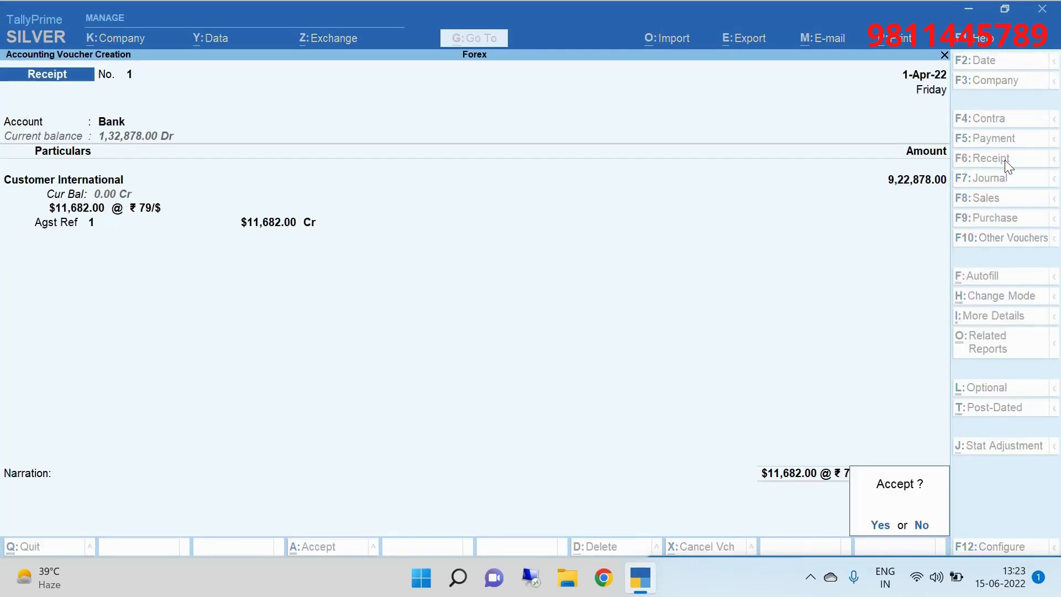
key("Return")
key("Escape")
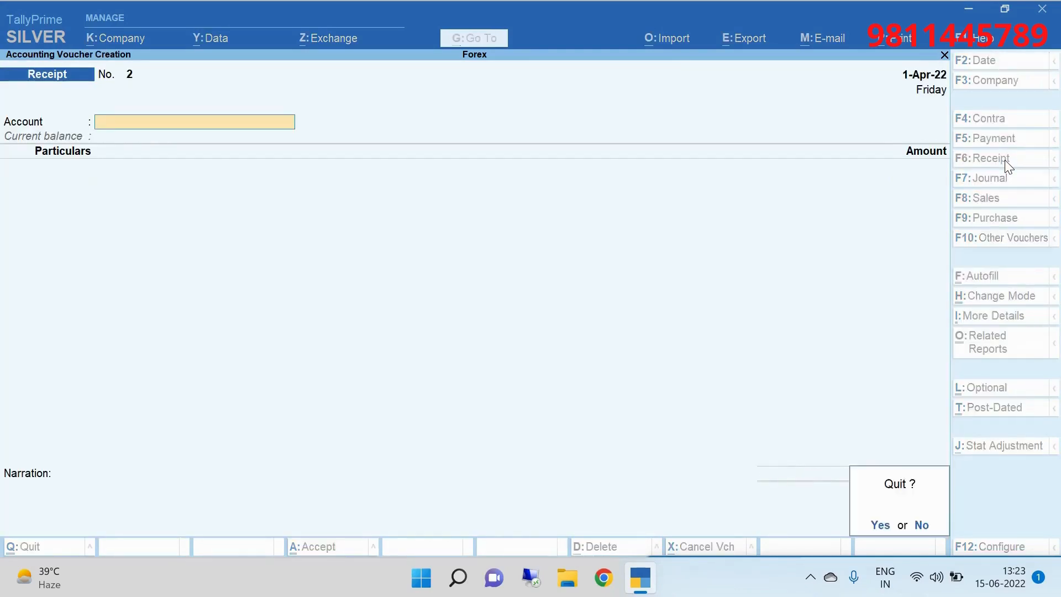
key("Return")
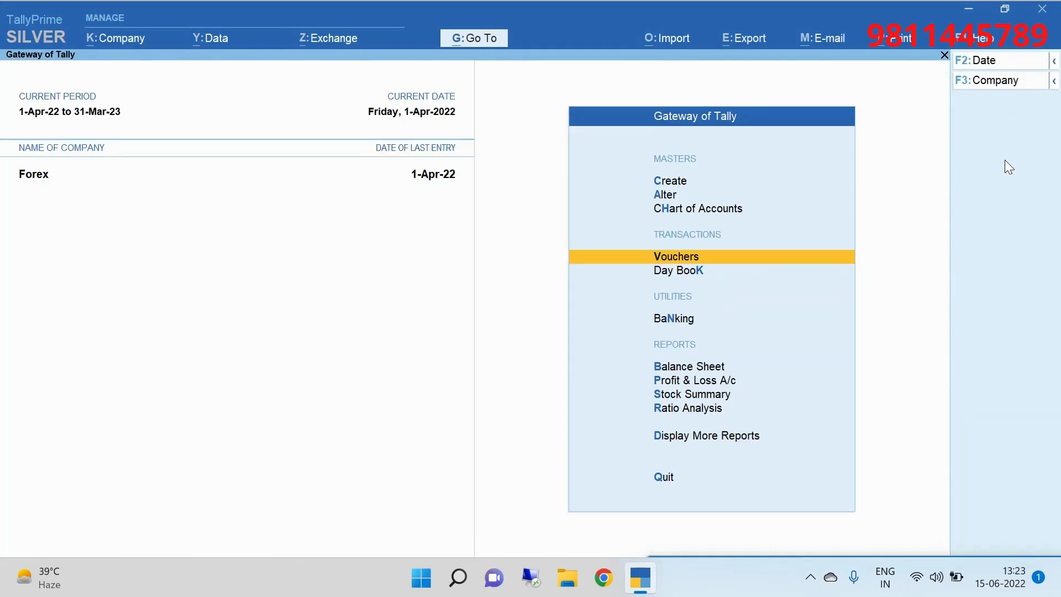
- Examine the Customer International ledger vouchers for the unadjusted forex gain/loss entry, and close the report
key("d")
key("a")
key("l")
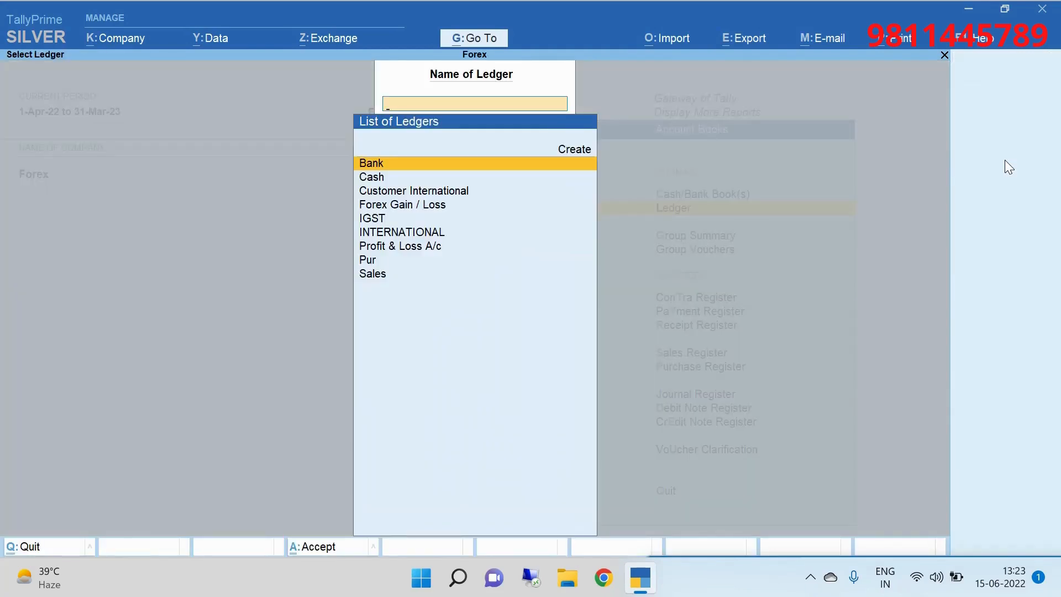
key("Down")
key("Down")
key("Return")
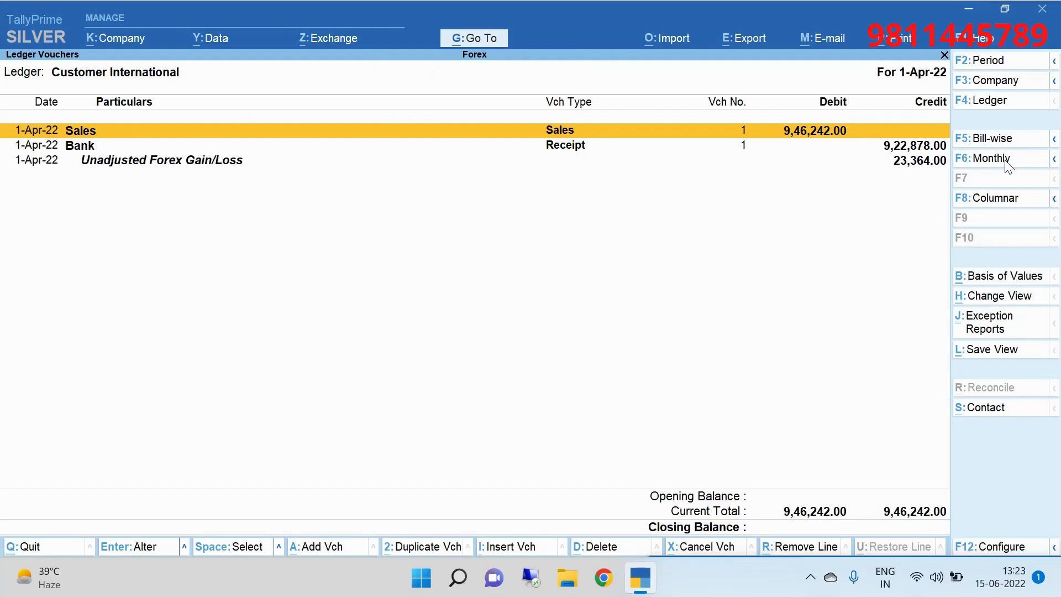
key("Down")
key("Down")
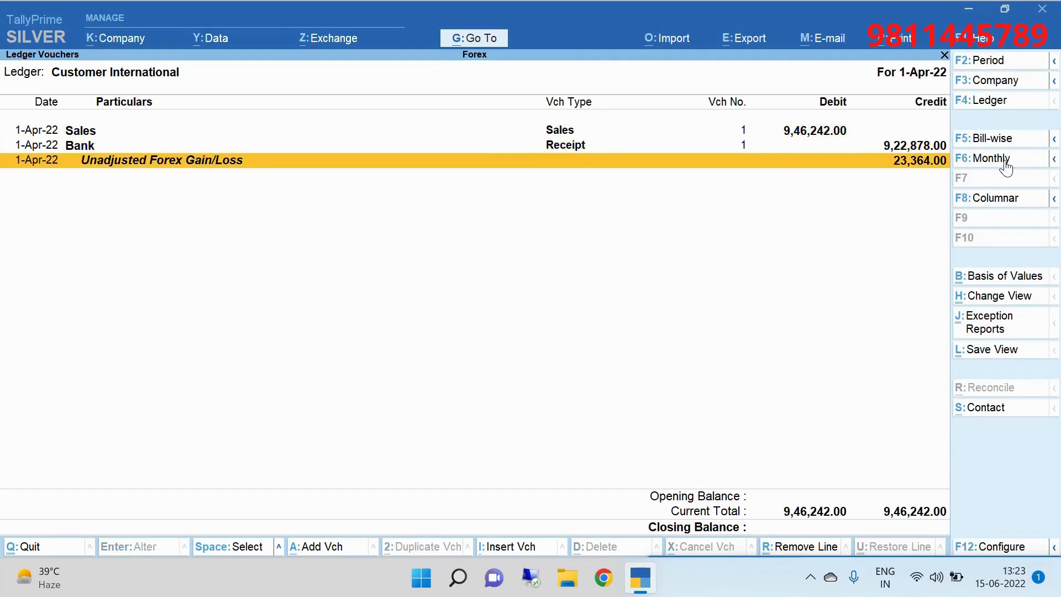
key("Escape")
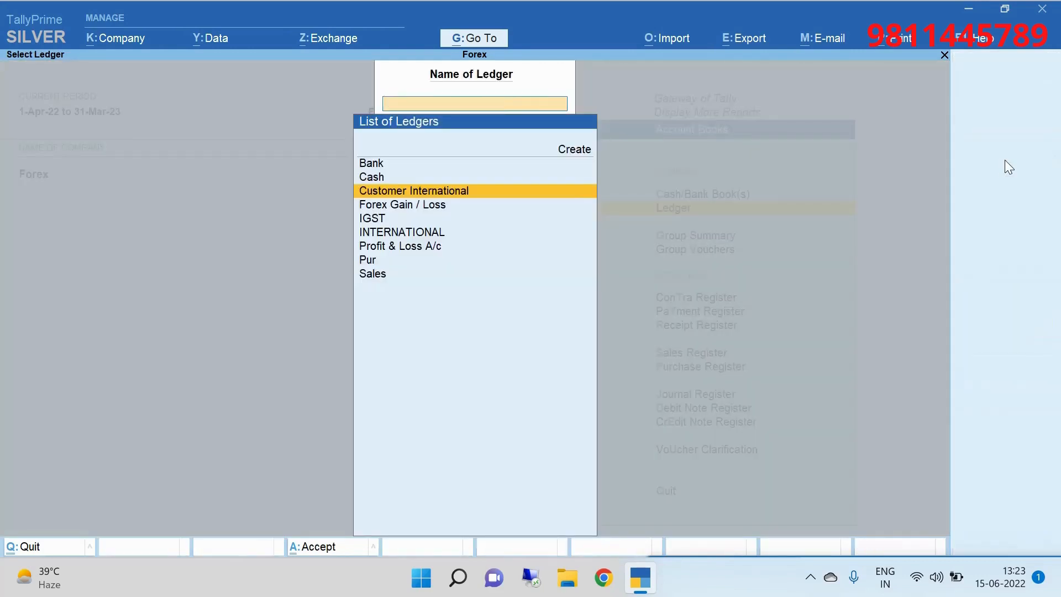
key("Escape")
key("Escape")
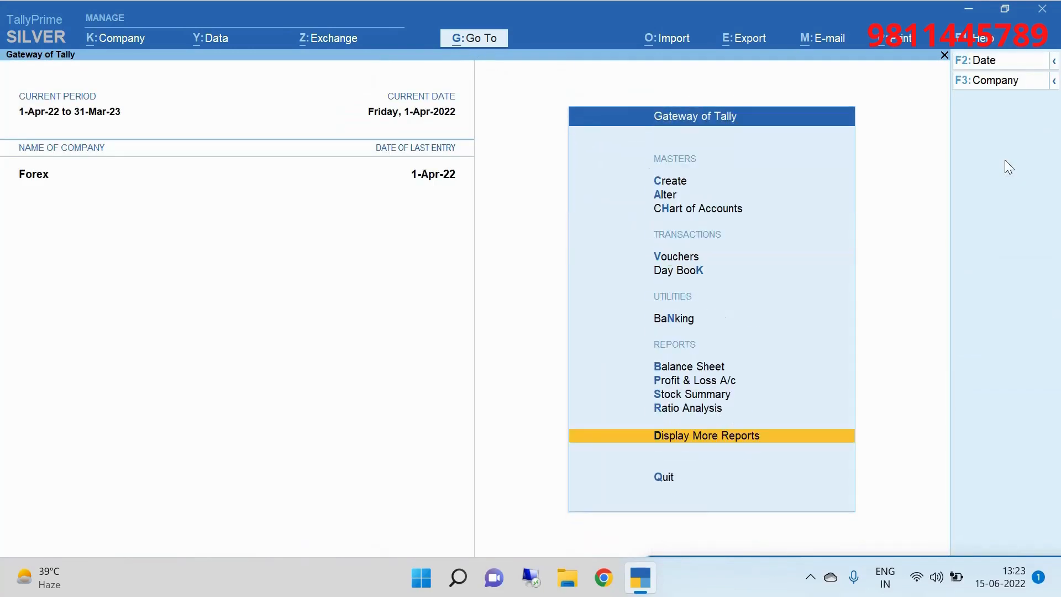
key("Escape")
key("Escape")
- Trace the unadjusted forex gain/loss from the Balance Sheet down to Customer International's bill, and return to the Gateway of Tally
key("b")
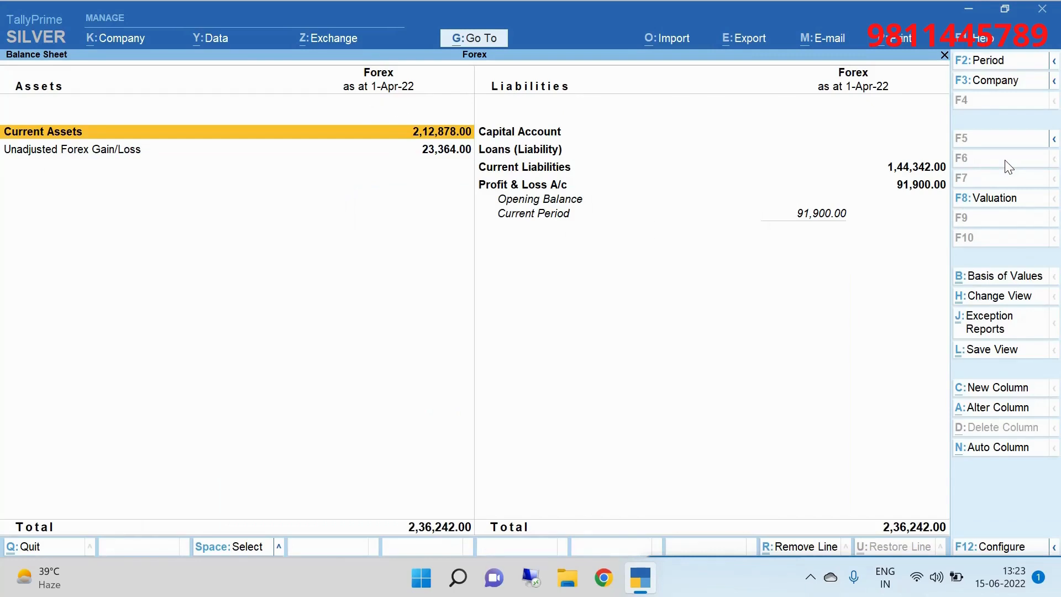
key("Down")
key("Return")
key("Return")
key("Return")
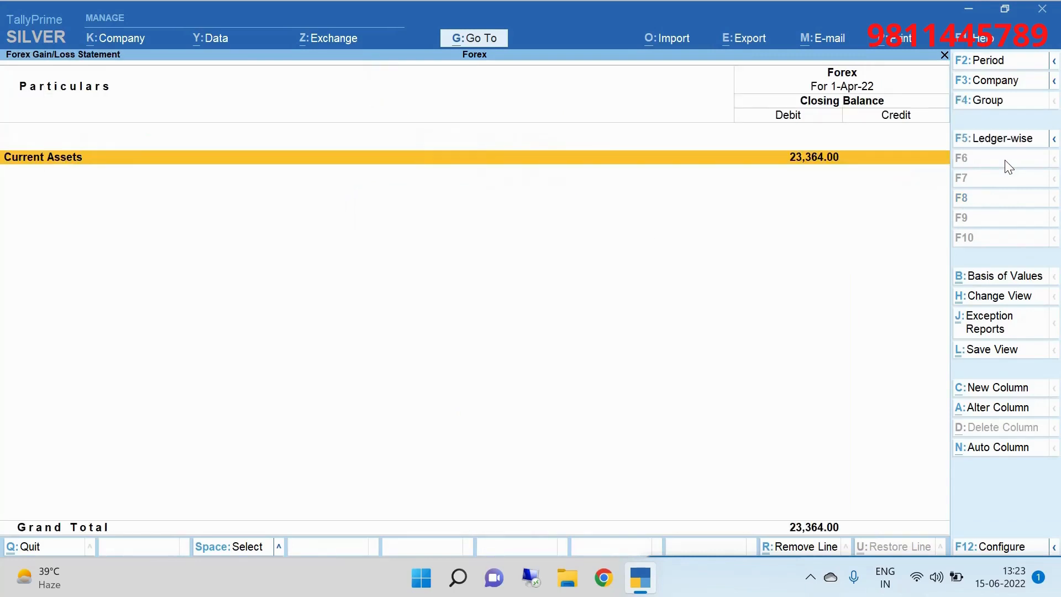
key("Return")
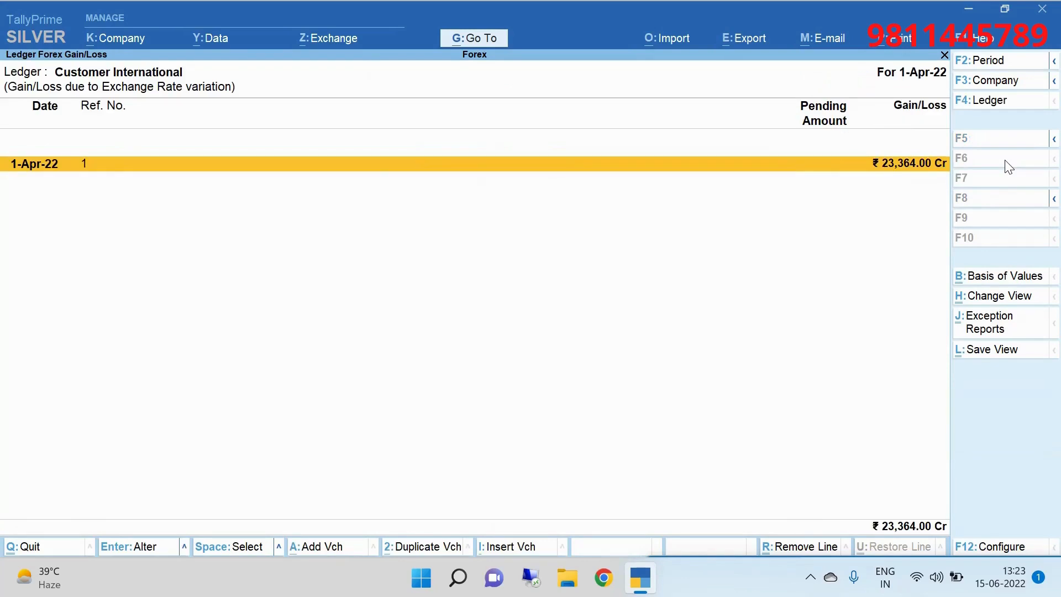
key("Escape")
key("Escape")
key("Escape")
key("Escape")
key("Escape")
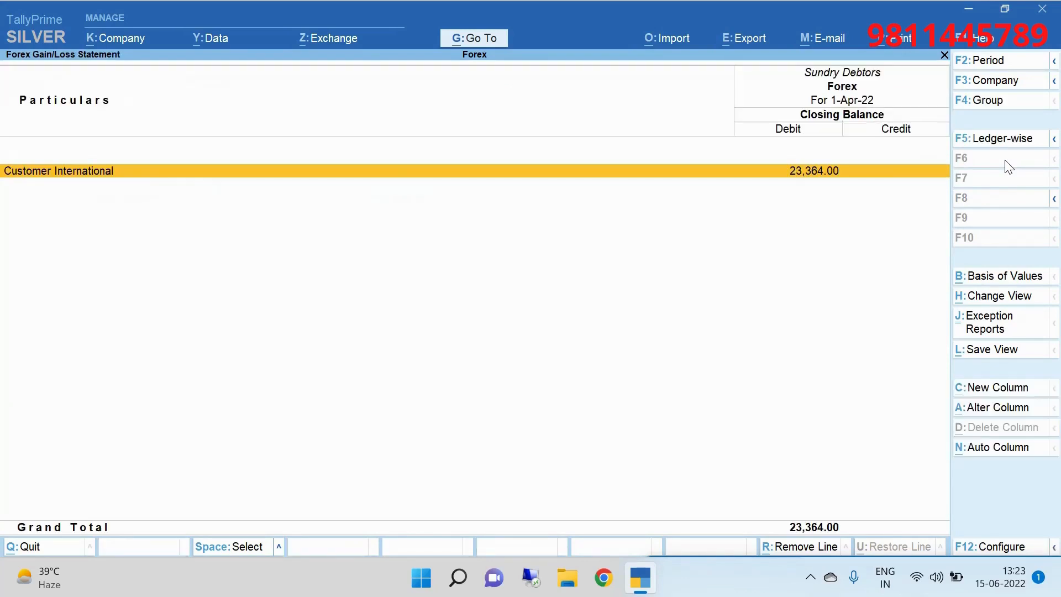
key("Escape")
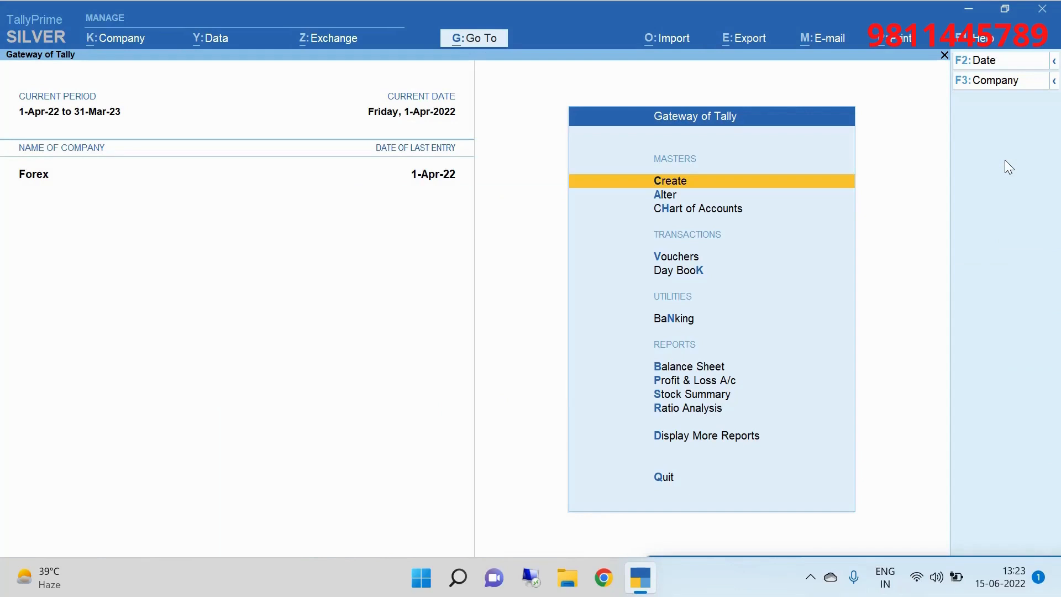
- Start a journal voucher with the class Forex Loss / Gain and reference number 11, keeping the 1-Apr-22 date
key("Down")
key("Down")
key("Down")
key("Down")
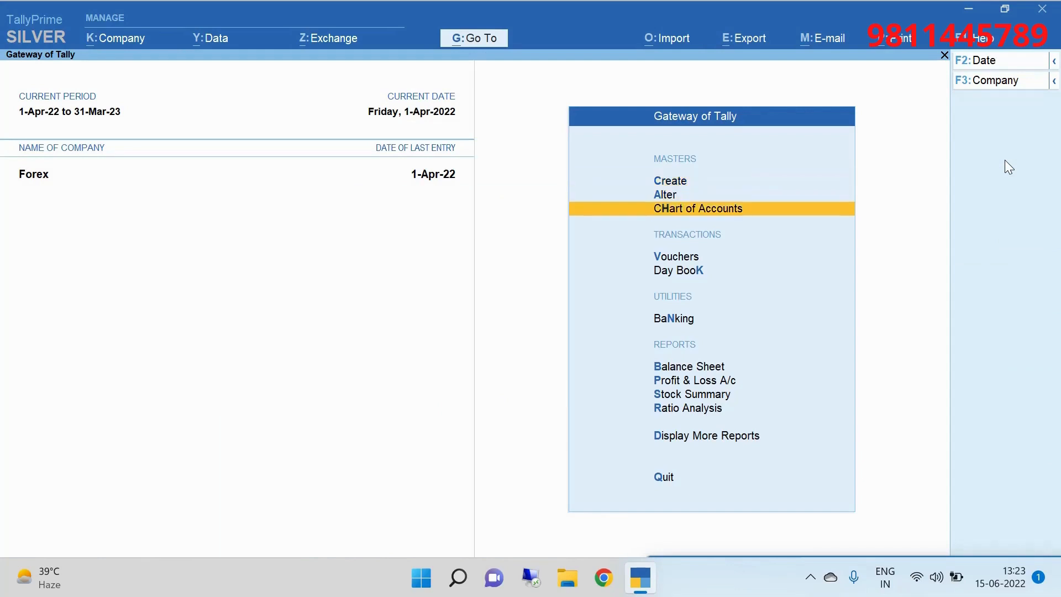
key("Up")
key("Return")
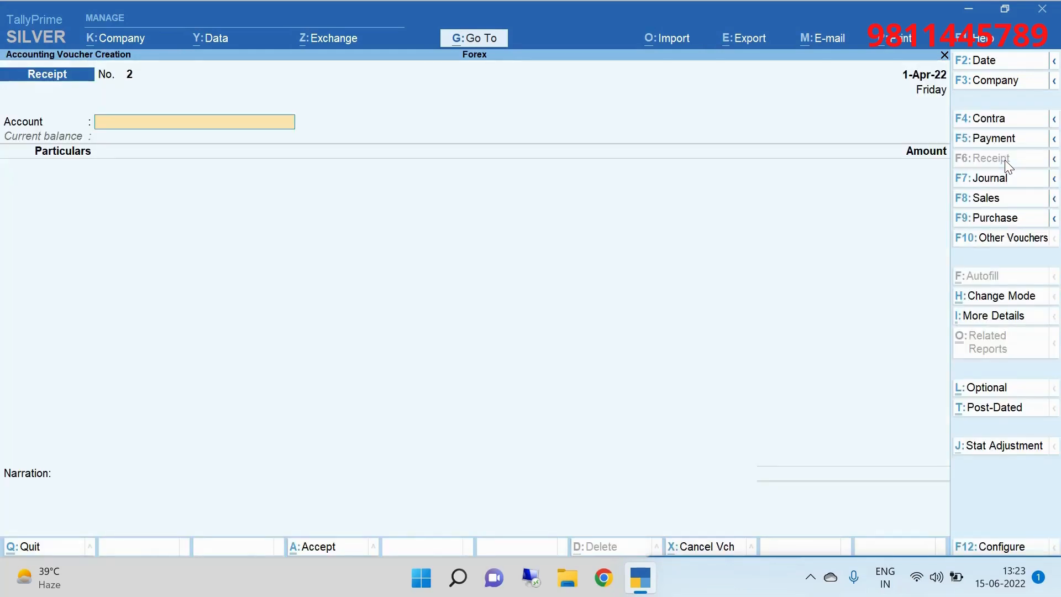
left_click(1003, 179)
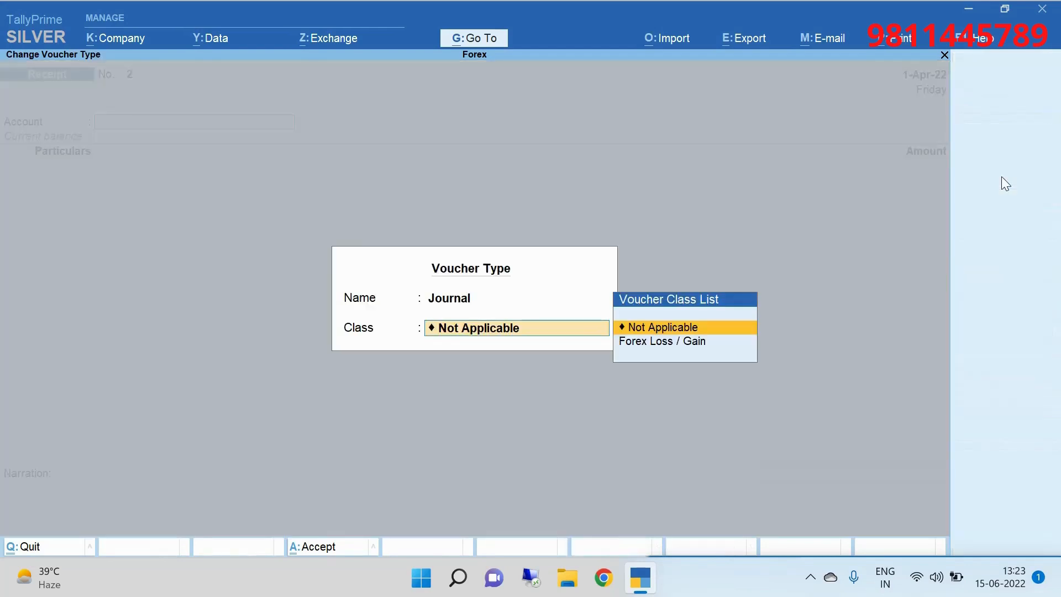
key("Down")
key("Return")
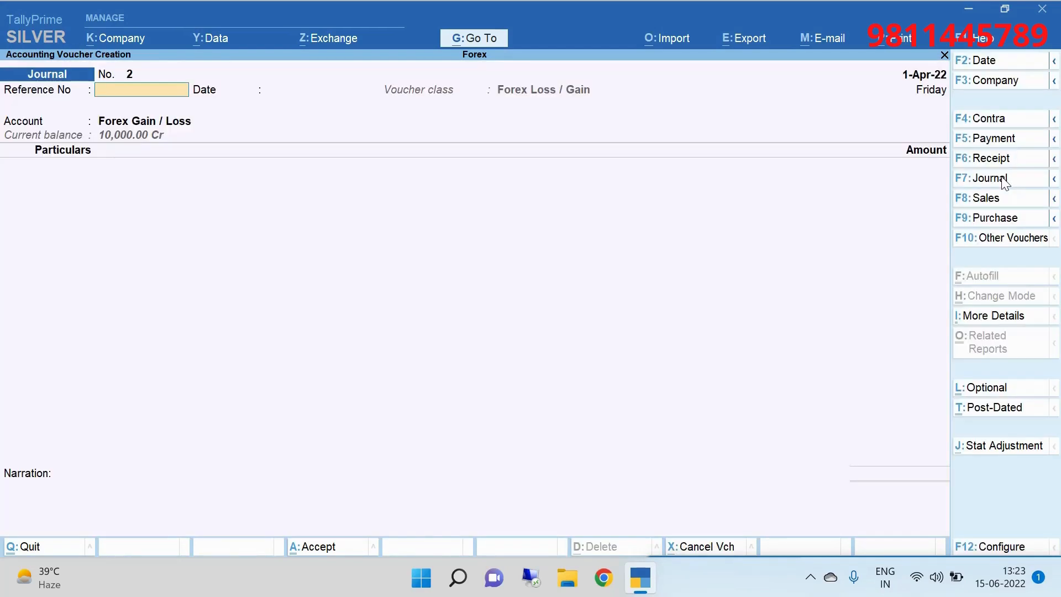
type("11")
key("Return")
key("Return")
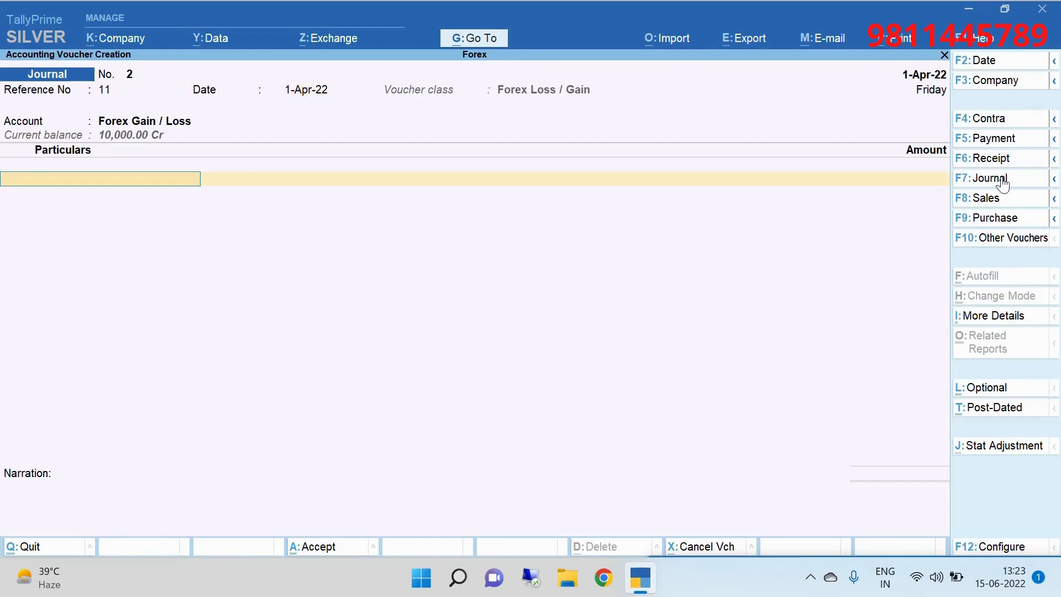
- Book ₹ 23,364.00 Cr to Customer International against bill 1, save the journal without narration and leave voucher entry
type("C")
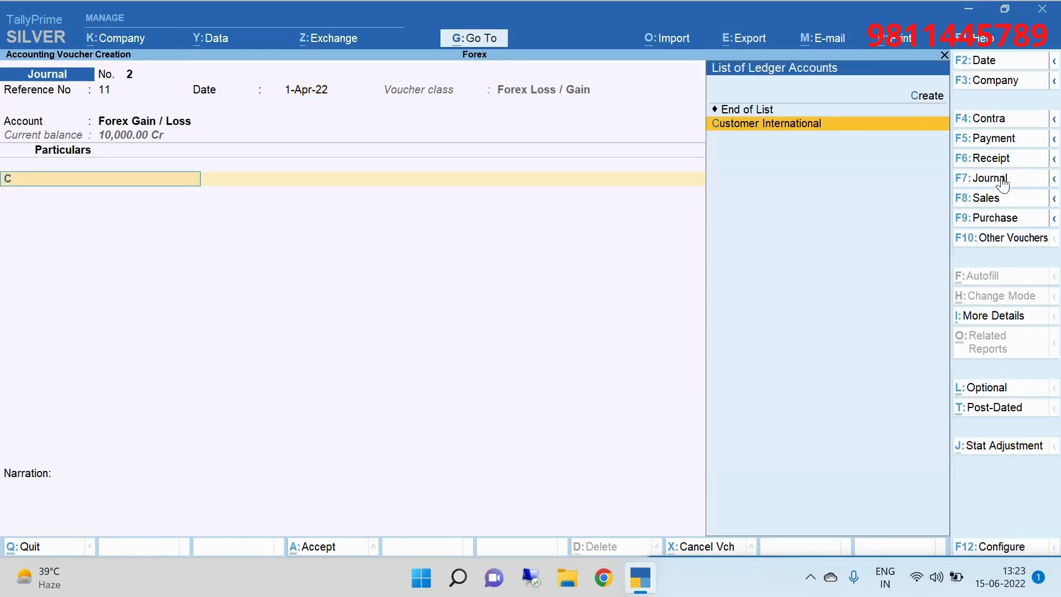
key("Return")
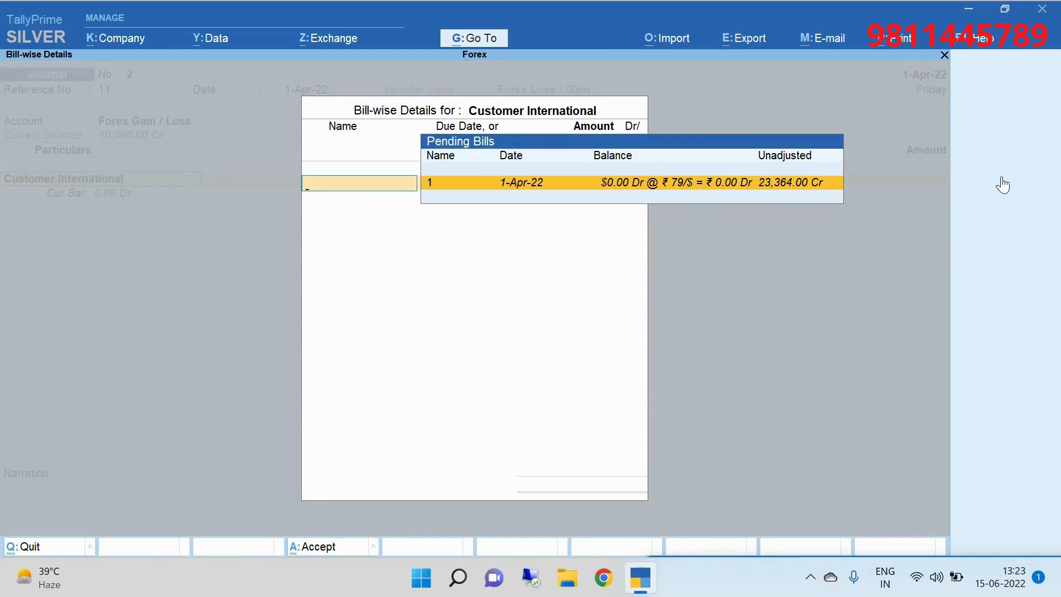
key("Return")
key("Return")
key("Return")
key("Return")
key("Return")
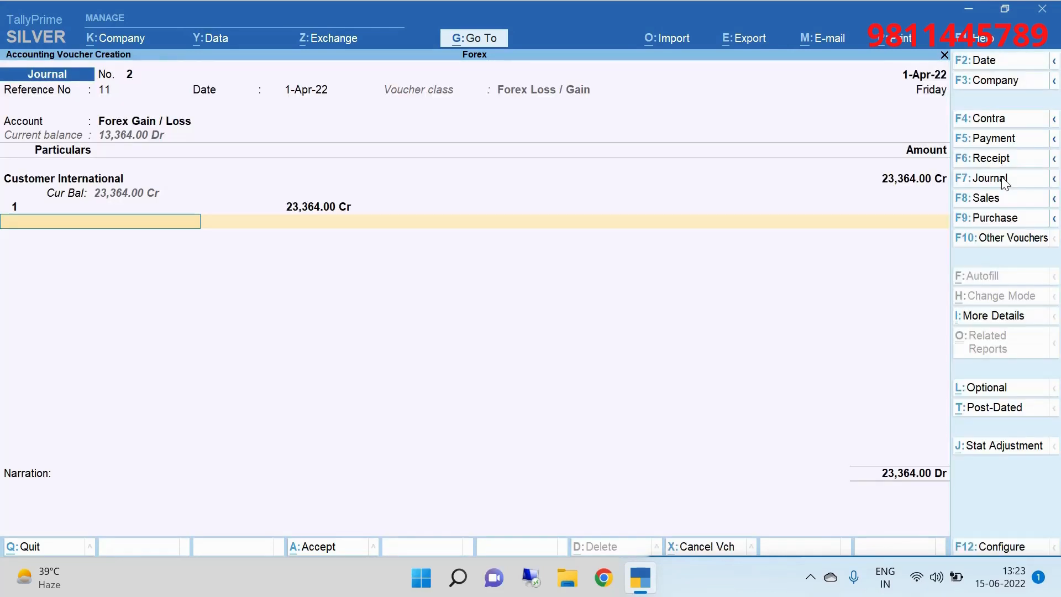
key("Return")
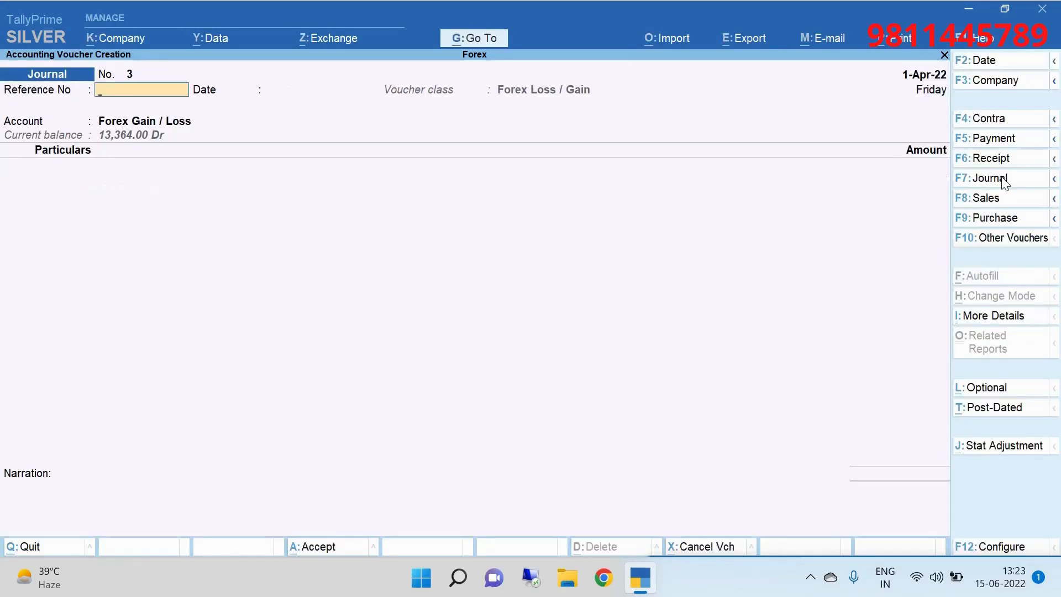
key("Escape")
key("Return")
key("Escape")
key("Escape")
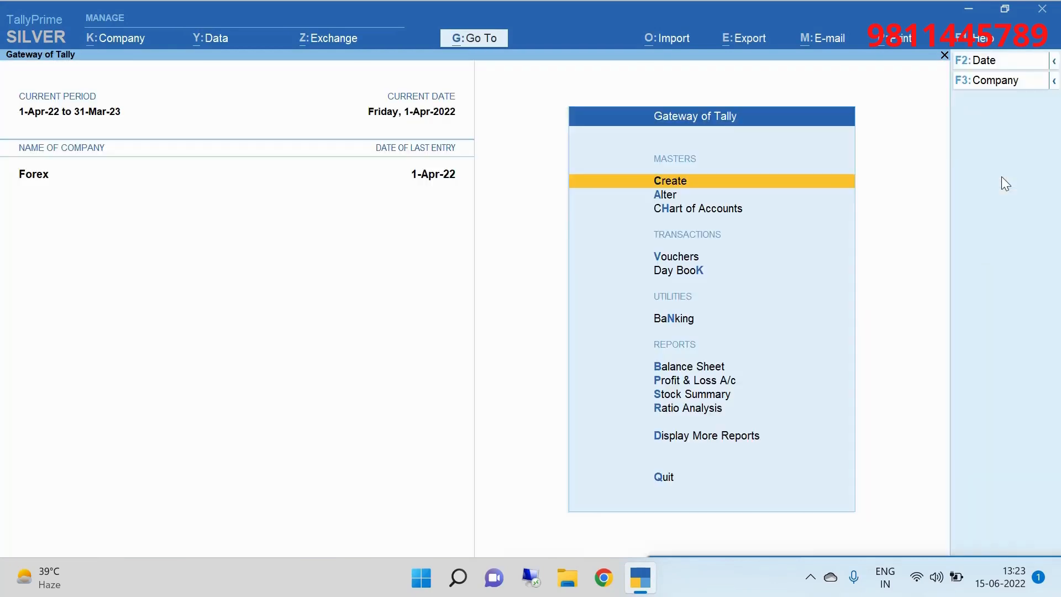
- Check the Customer International ledger vouchers for the booked forex journal entry, and return to the Gateway of Tally
key("d")
key("a")
key("l")
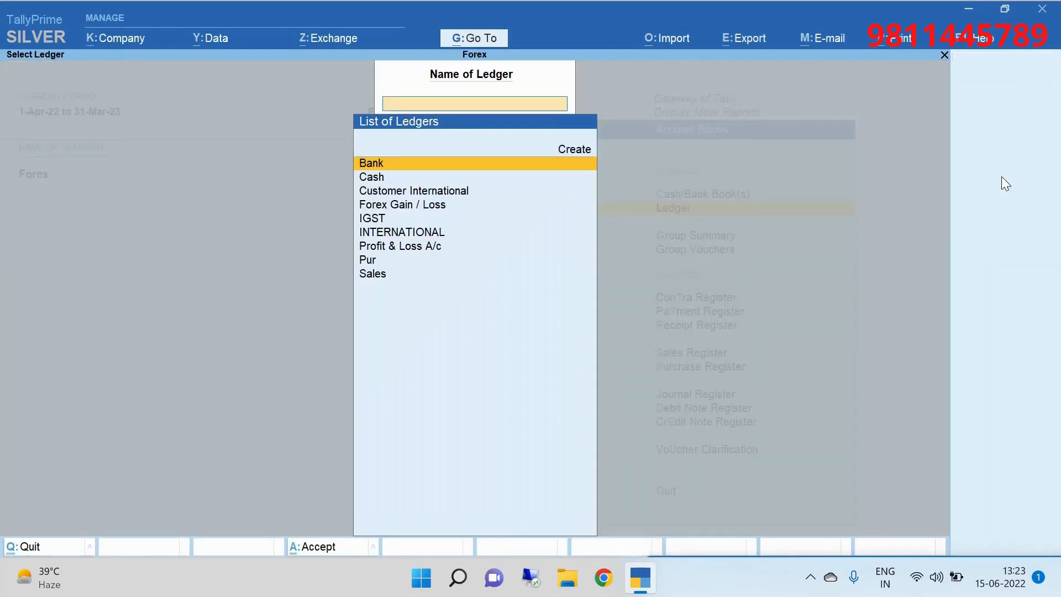
key("Down")
key("Down")
key("Down")
key("Up")
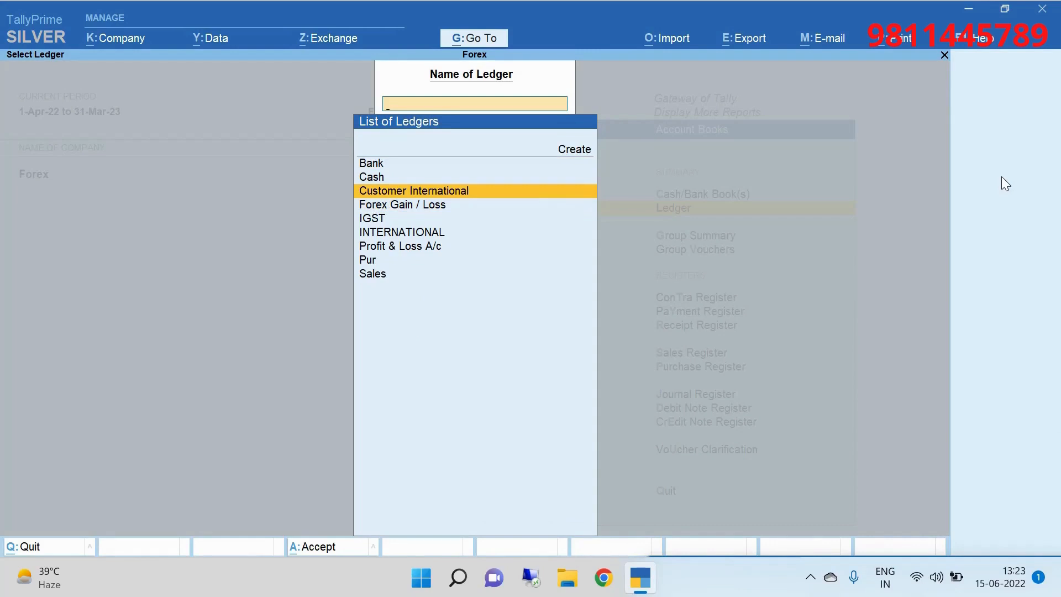
key("Return")
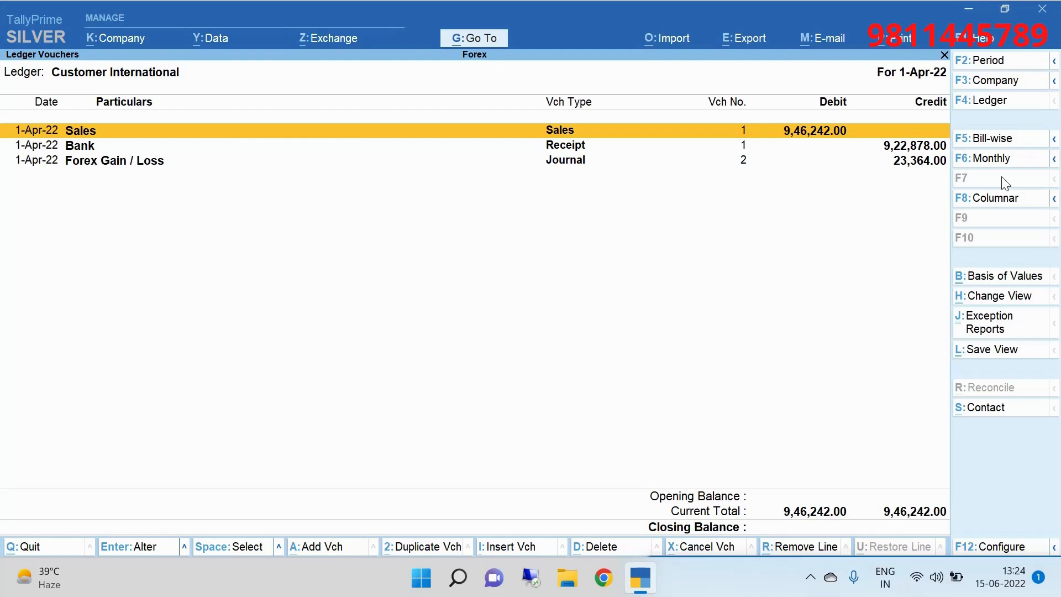
key("Escape")
key("Escape")
key("Escape")
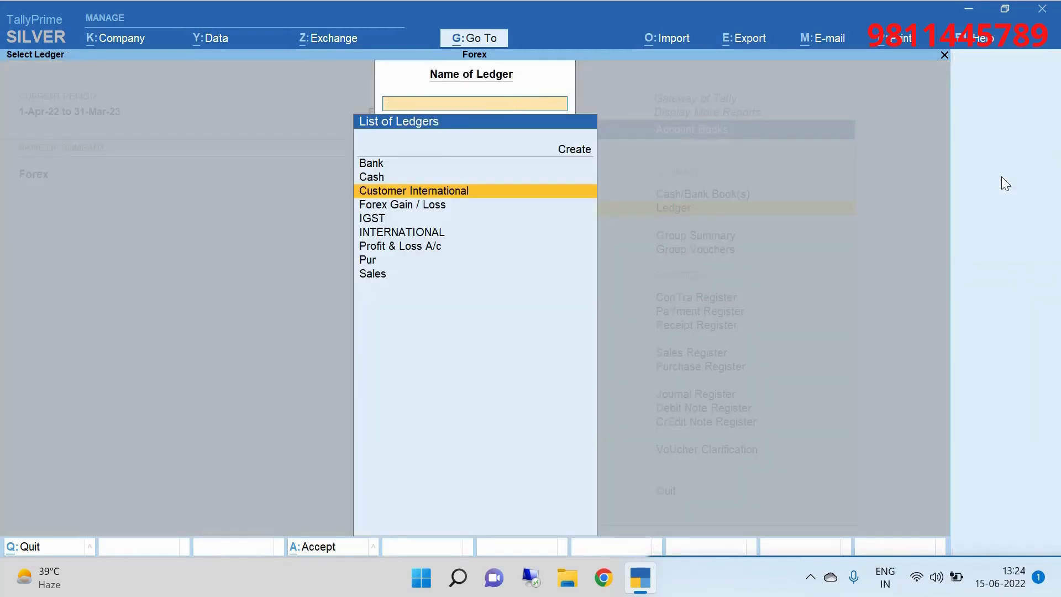
key("Escape")
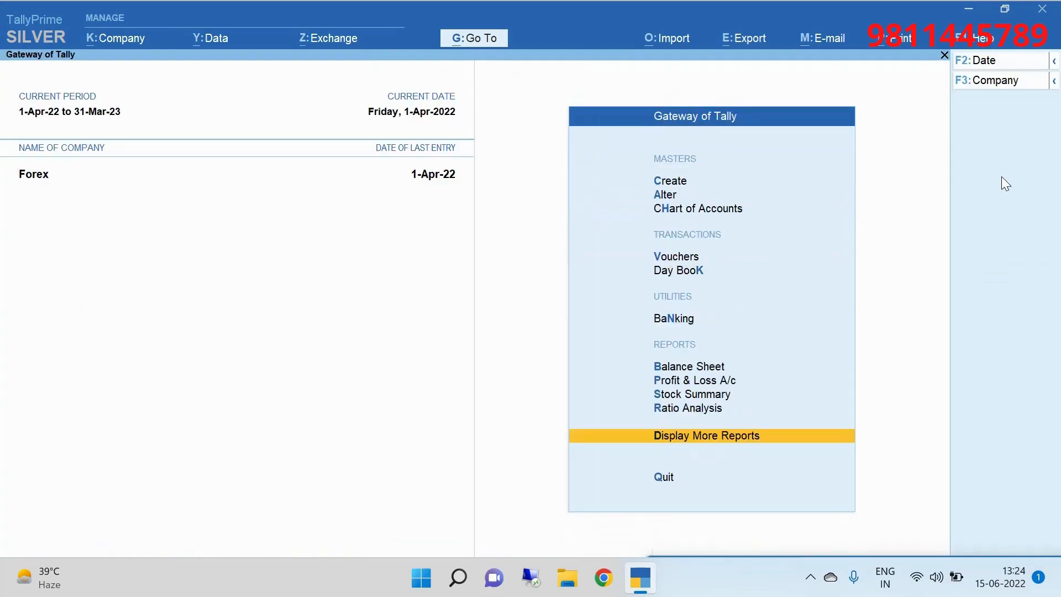